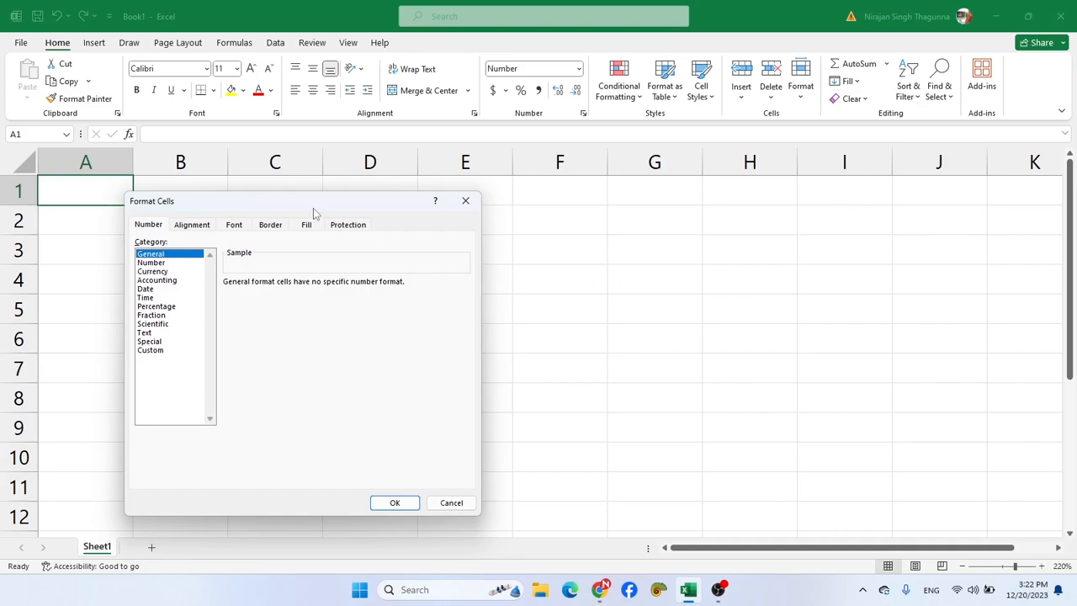
# - Close the Format Cells dialog without changes and enter 3000 in cell B1
pyautogui.click(153, 229)
pyautogui.click(464, 202)
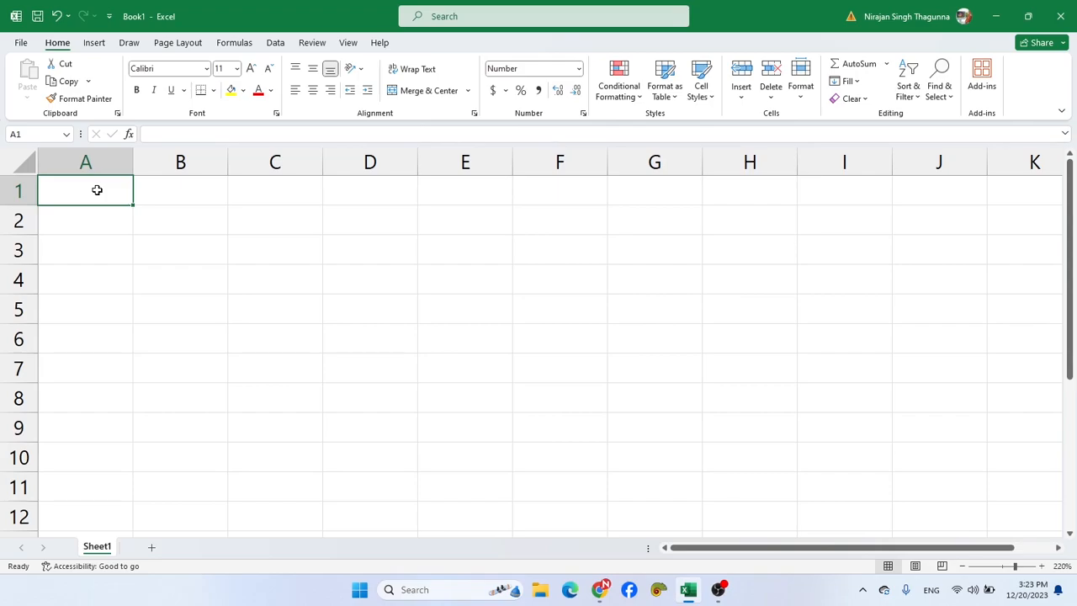
pyautogui.click(202, 200)
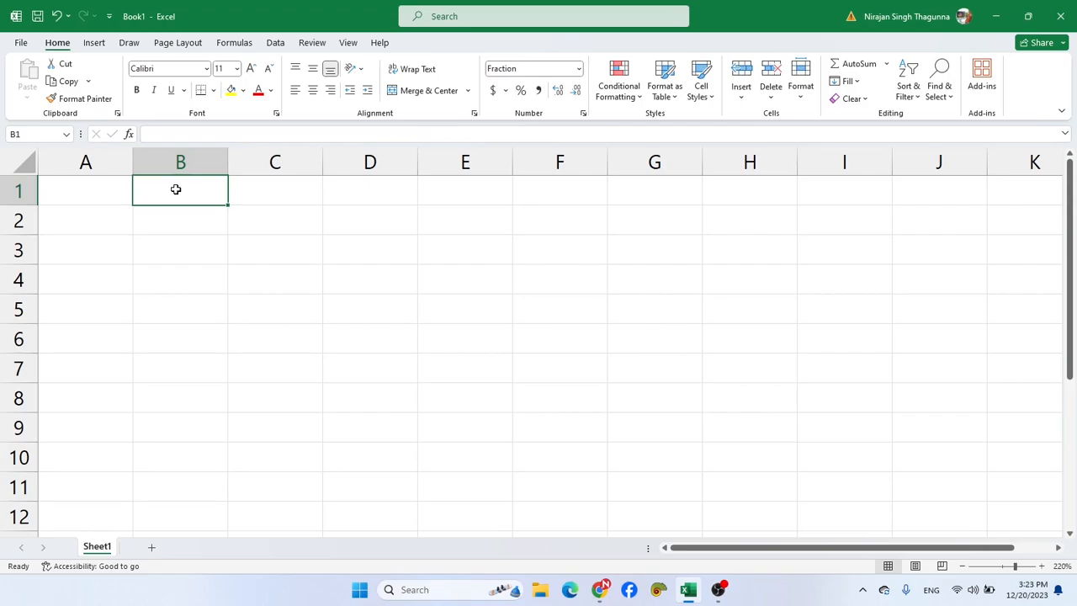
pyautogui.write('3000')
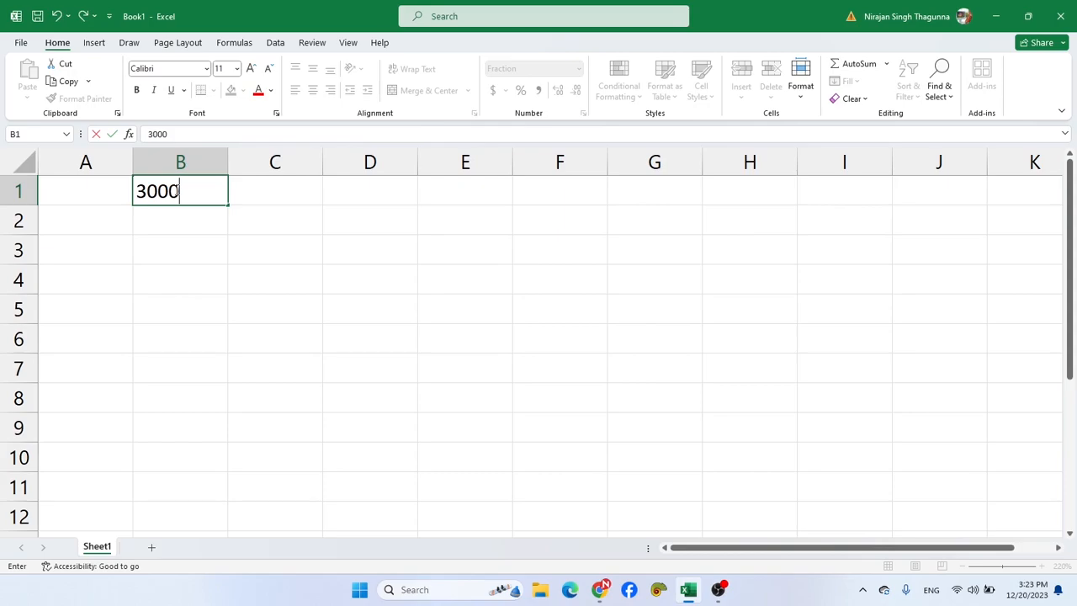
pyautogui.press('Return')
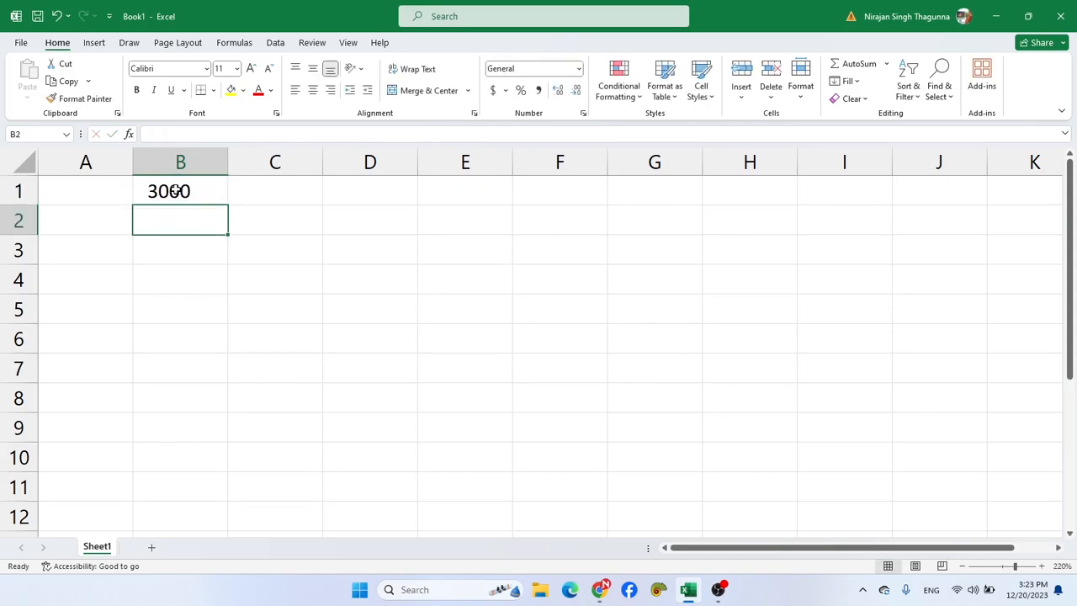
pyautogui.click(175, 191)
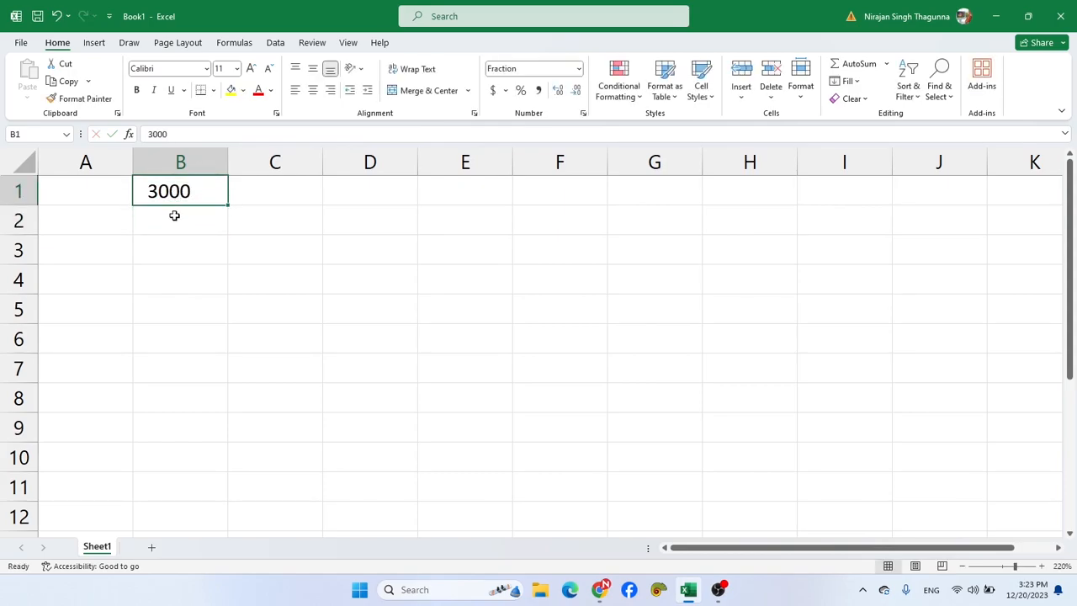
pyautogui.click(173, 214)
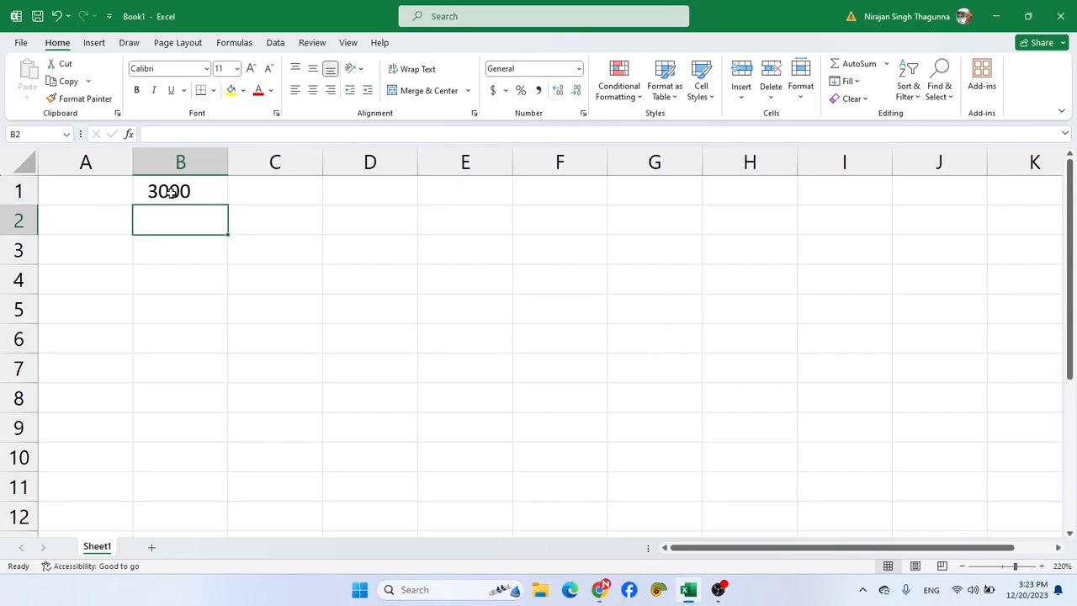
# - Format cell B1 as Number with 0 decimal places and the 1000 separator
pyautogui.click(171, 192)
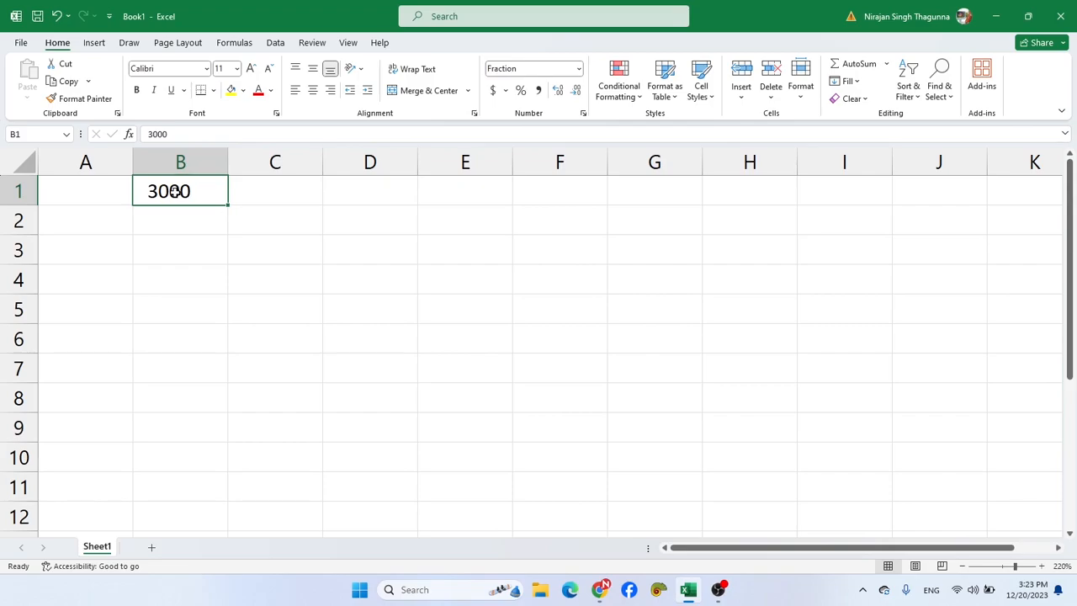
pyautogui.hotkey('ctrl', '1')
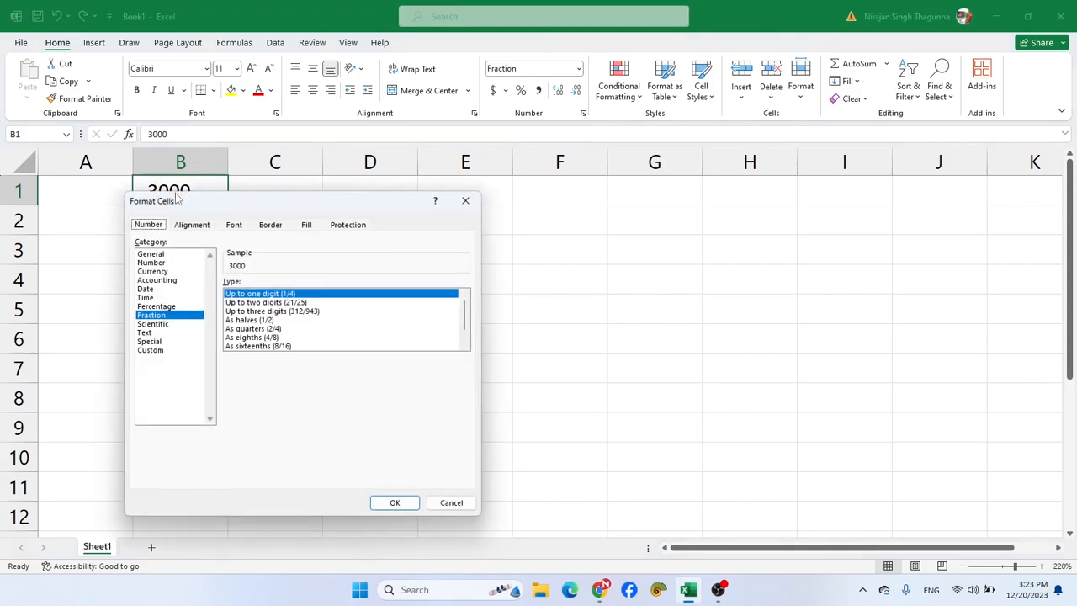
pyautogui.click(157, 254)
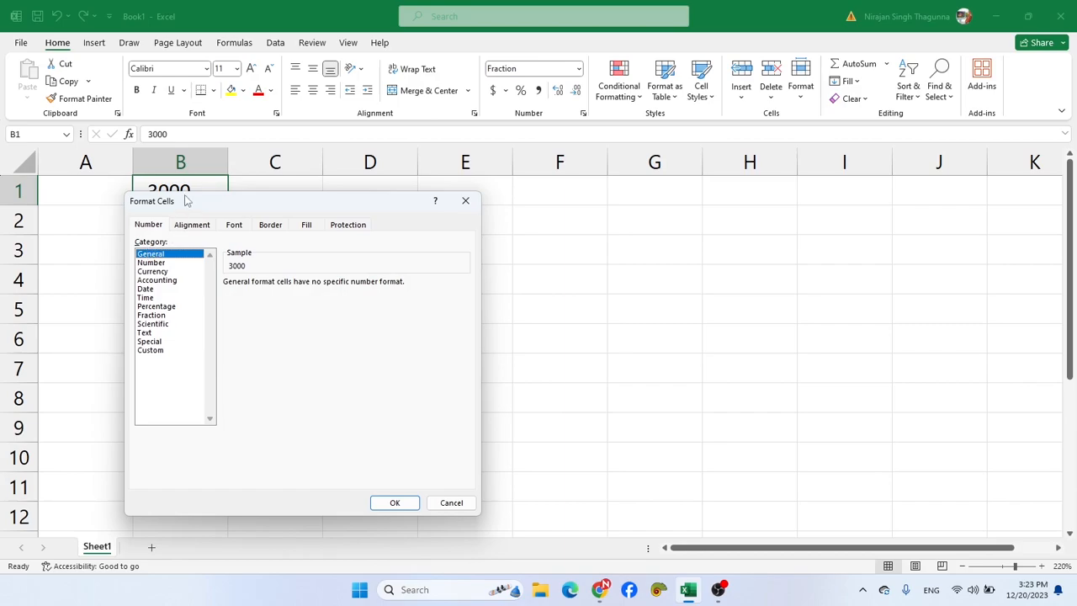
pyautogui.moveTo(187, 202); pyautogui.dragTo(333, 205)
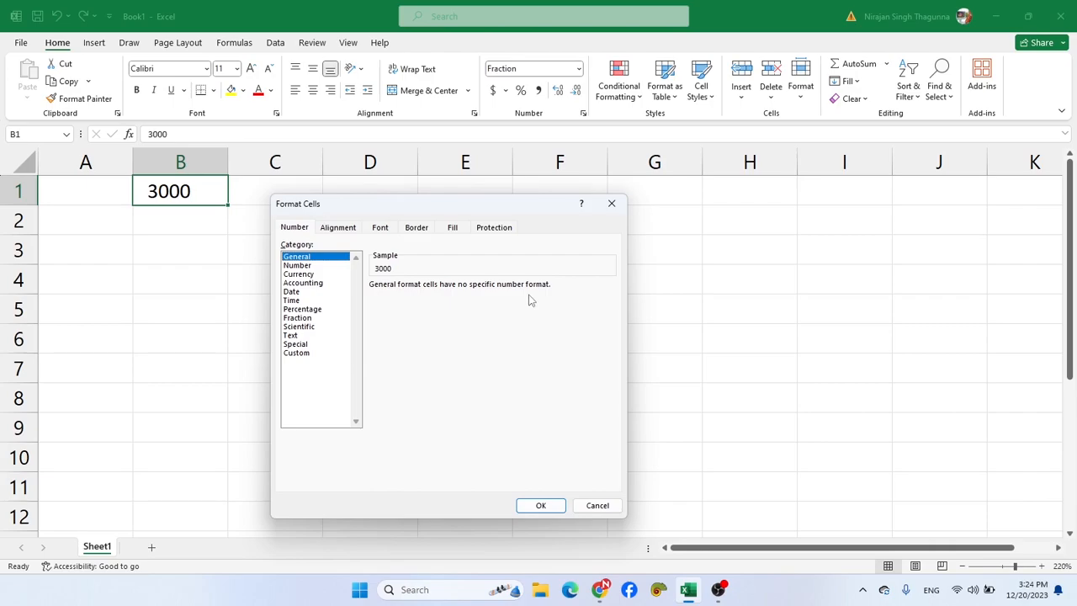
pyautogui.click(295, 266)
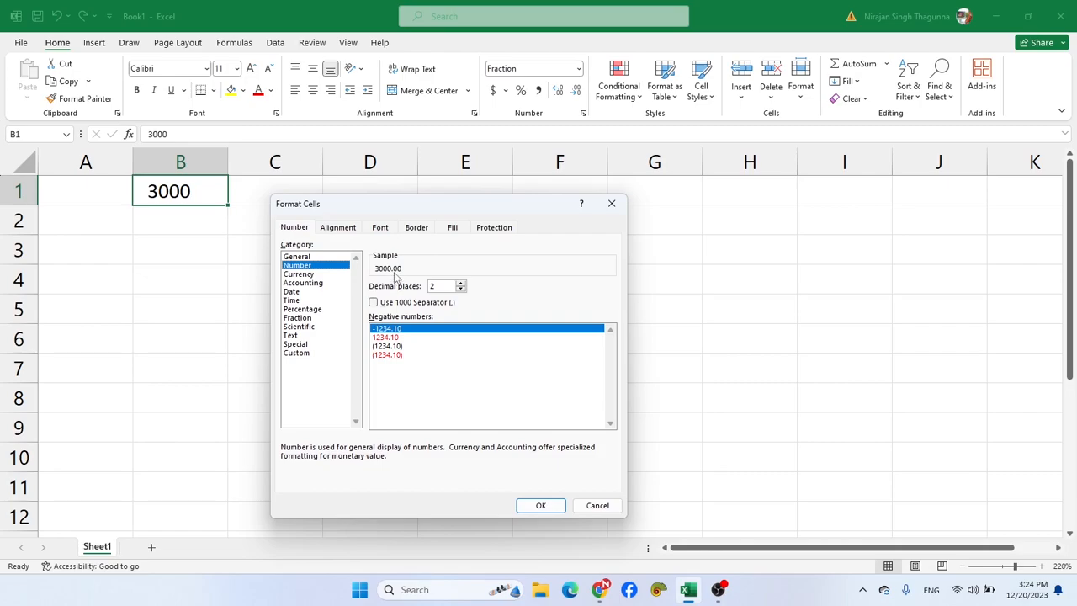
pyautogui.click(460, 289)
pyautogui.click(460, 289)
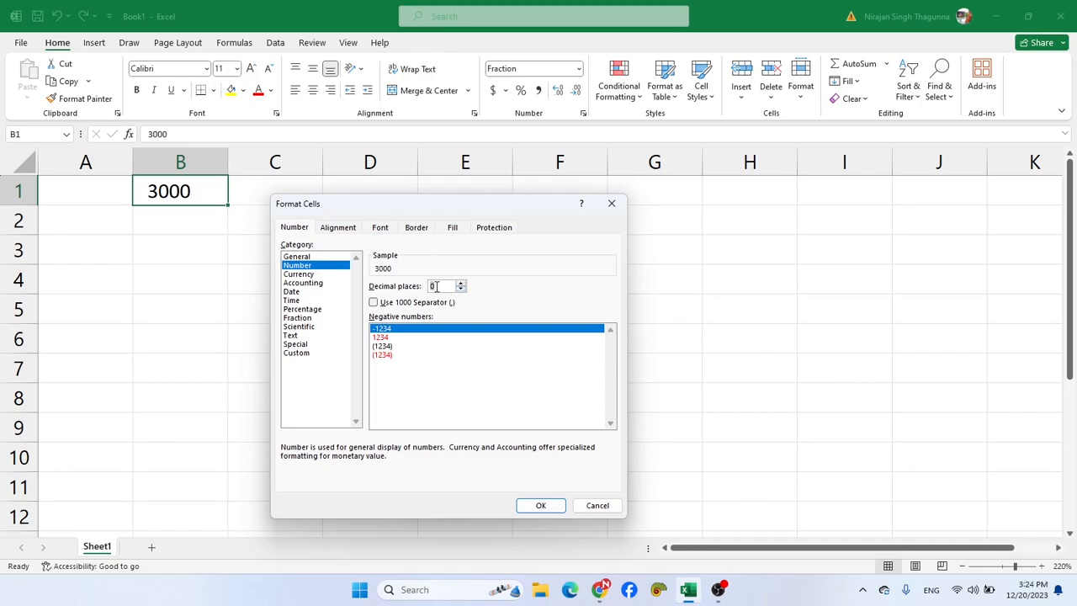
pyautogui.click(373, 302)
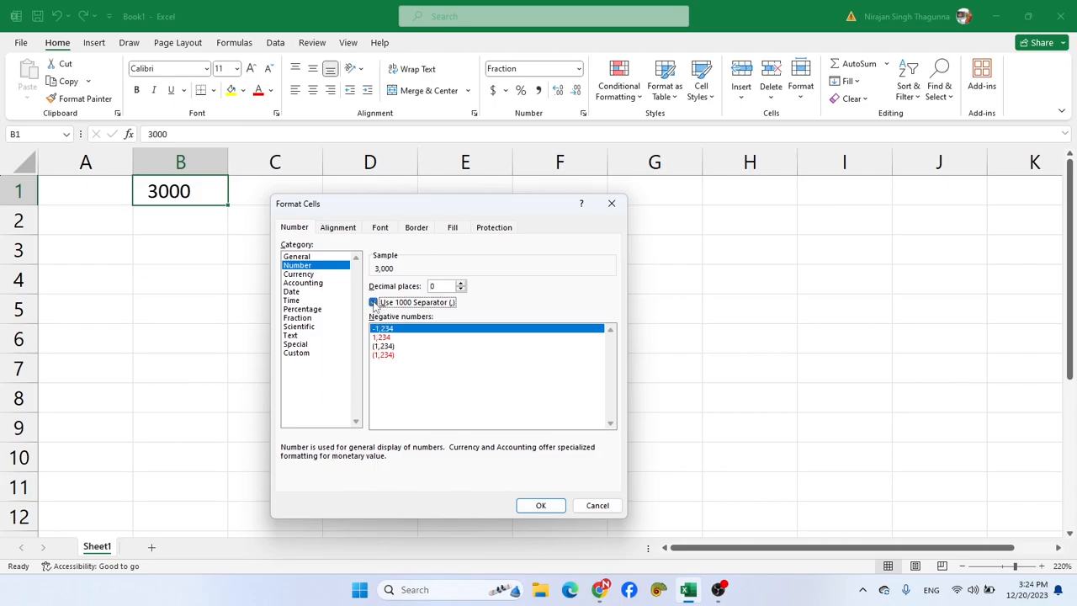
pyautogui.click(535, 506)
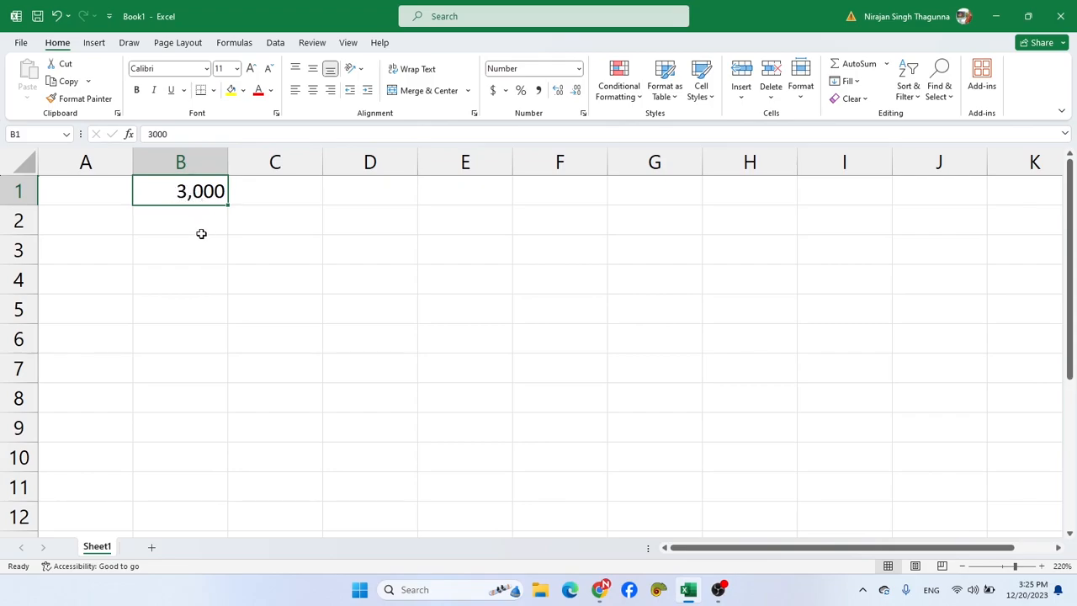
# - Enter 400000 in cell D1
pyautogui.click(369, 191)
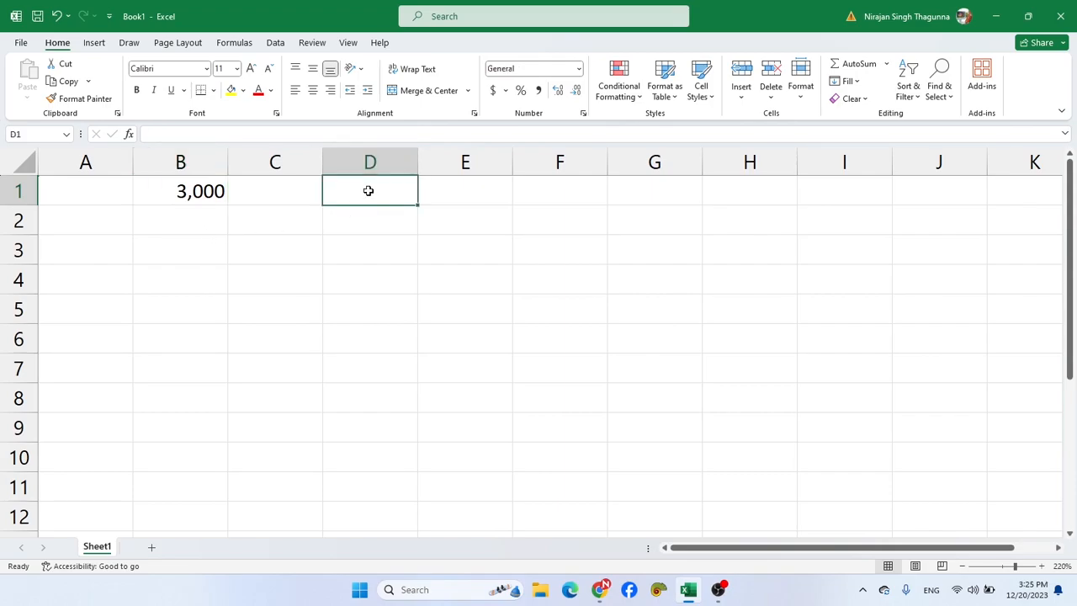
pyautogui.write('400000')
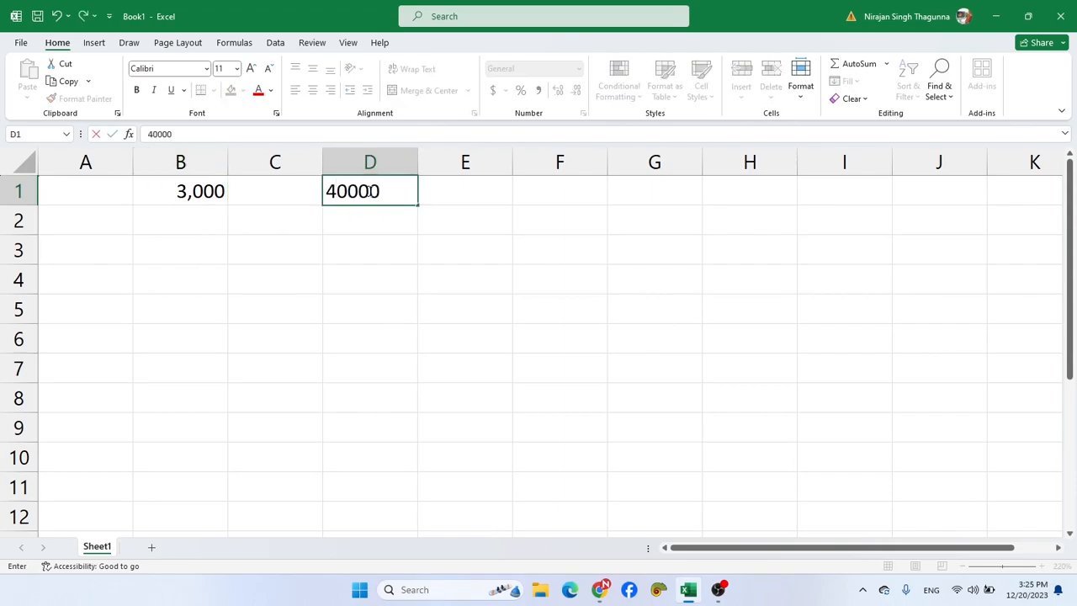
pyautogui.press('Return')
# - Apply the Number format to cell D1 with 0 decimal places and the 1000 separator turned on
pyautogui.click(368, 191)
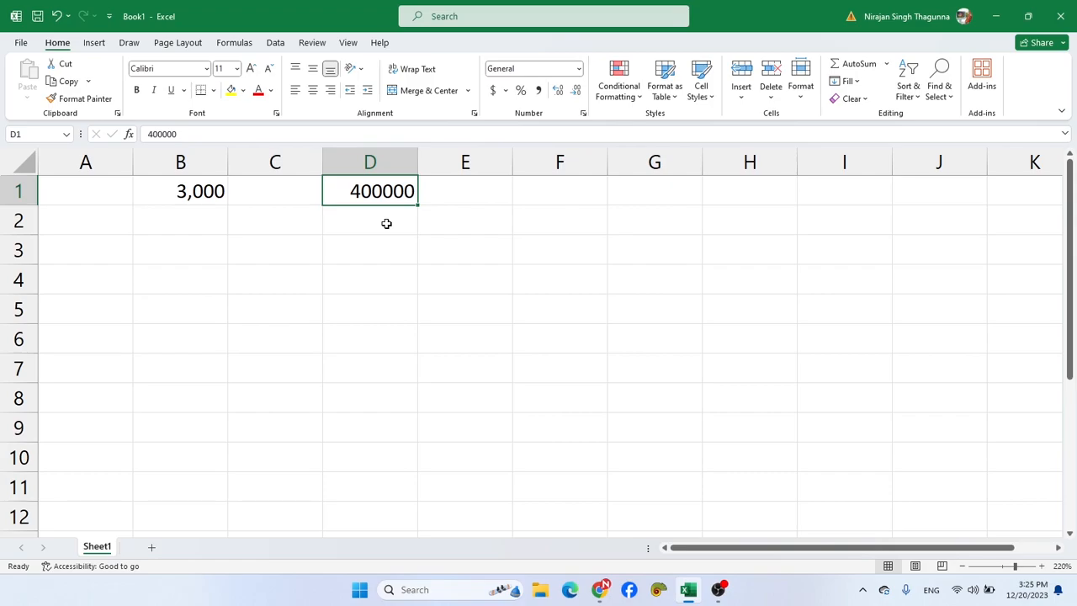
pyautogui.hotkey('ctrl', '1')
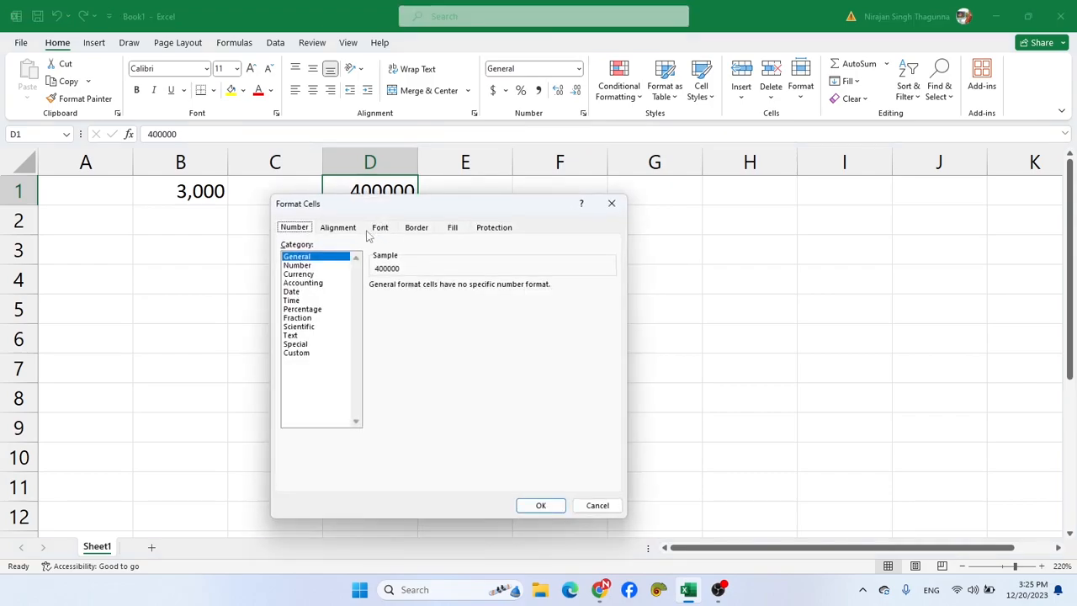
pyautogui.click(300, 265)
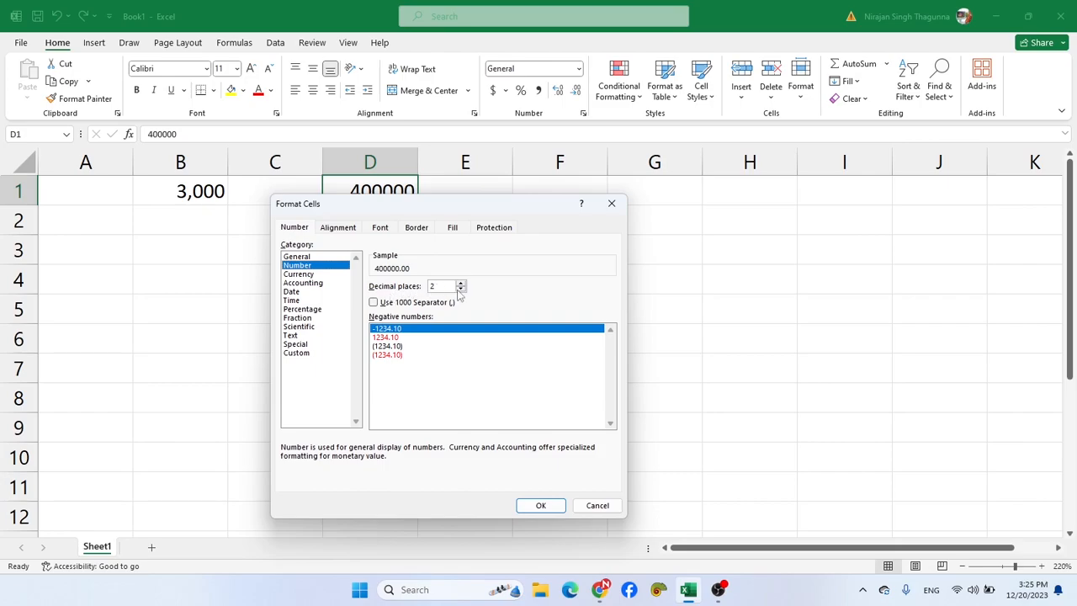
pyautogui.doubleClick(438, 287)
pyautogui.write('0')
pyautogui.click(373, 303)
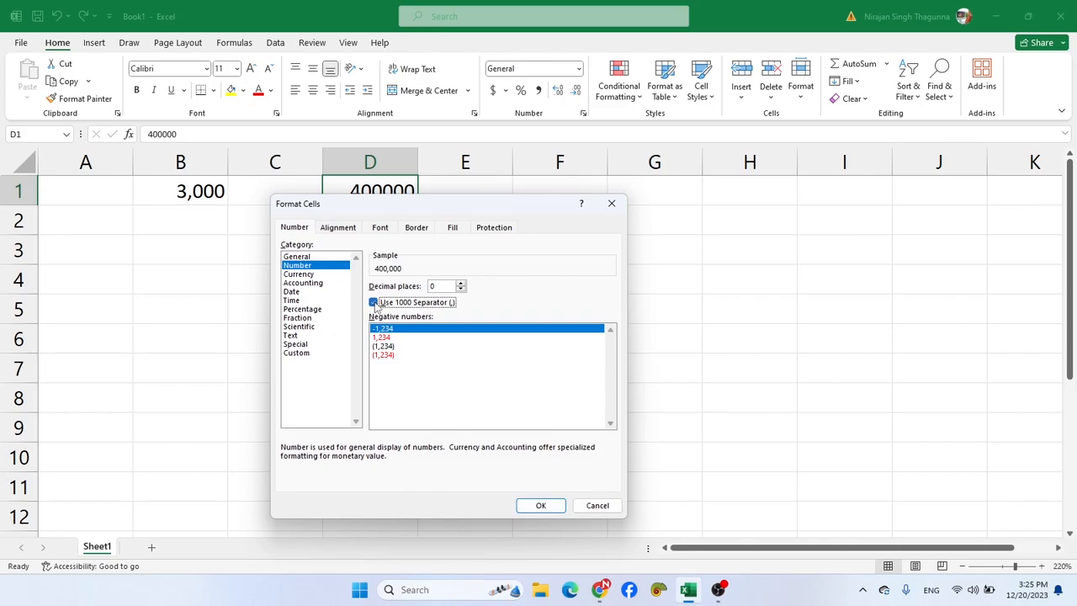
pyautogui.moveTo(391, 203); pyautogui.dragTo(594, 191)
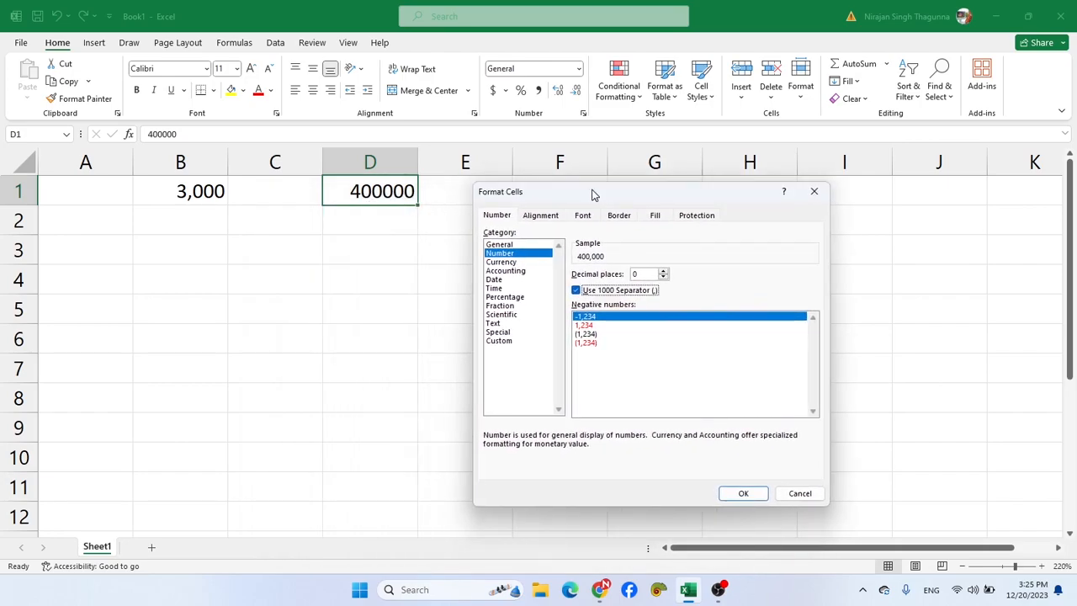
pyautogui.click(740, 495)
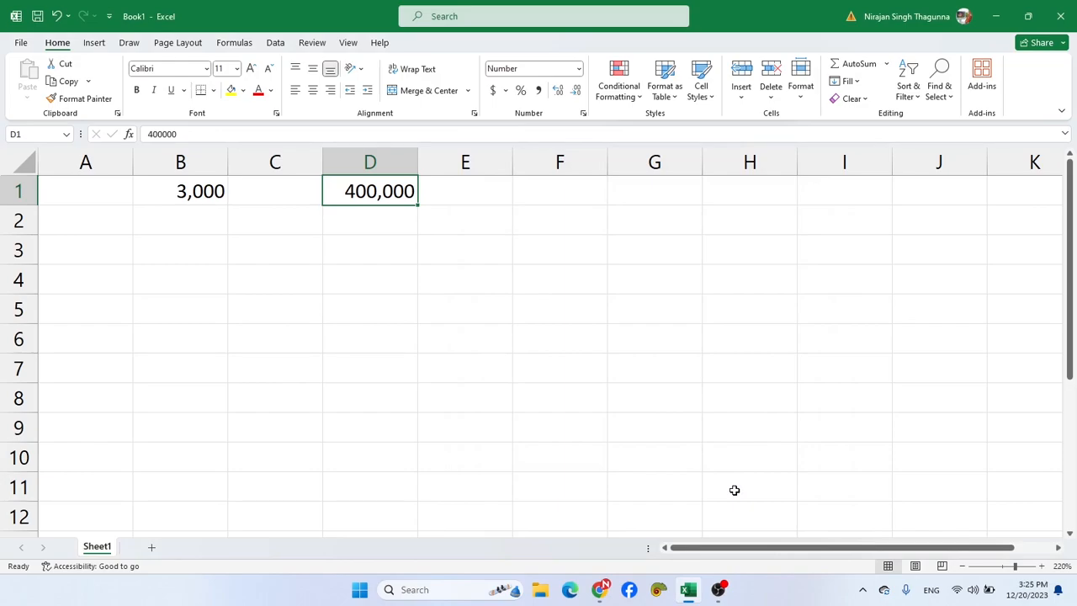
# - Enter 40000 in cell F1 and 60000 in cell F2
pyautogui.click(532, 192)
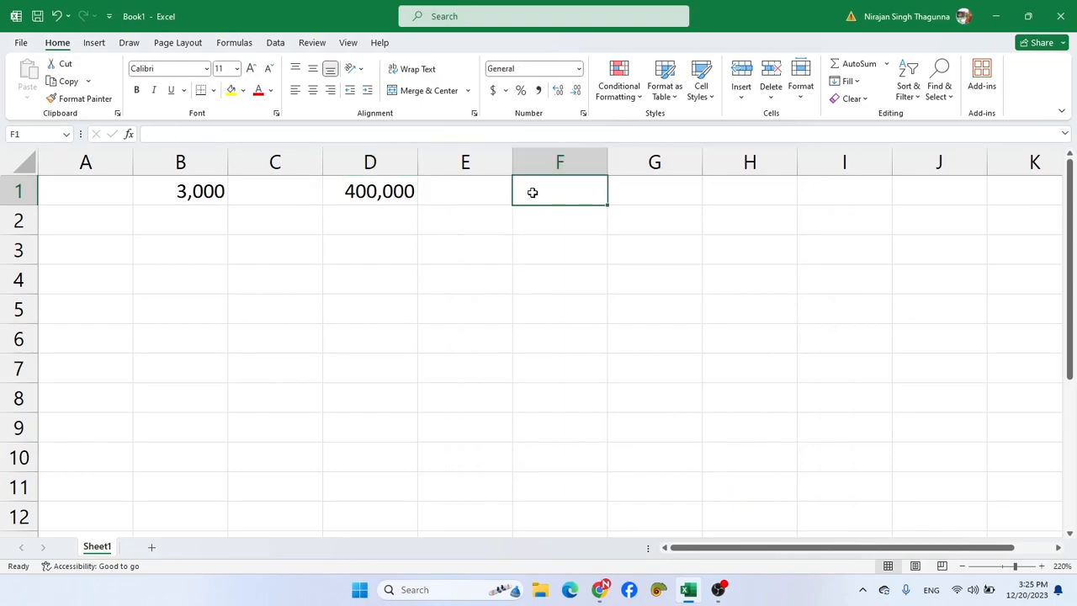
pyautogui.write('4')
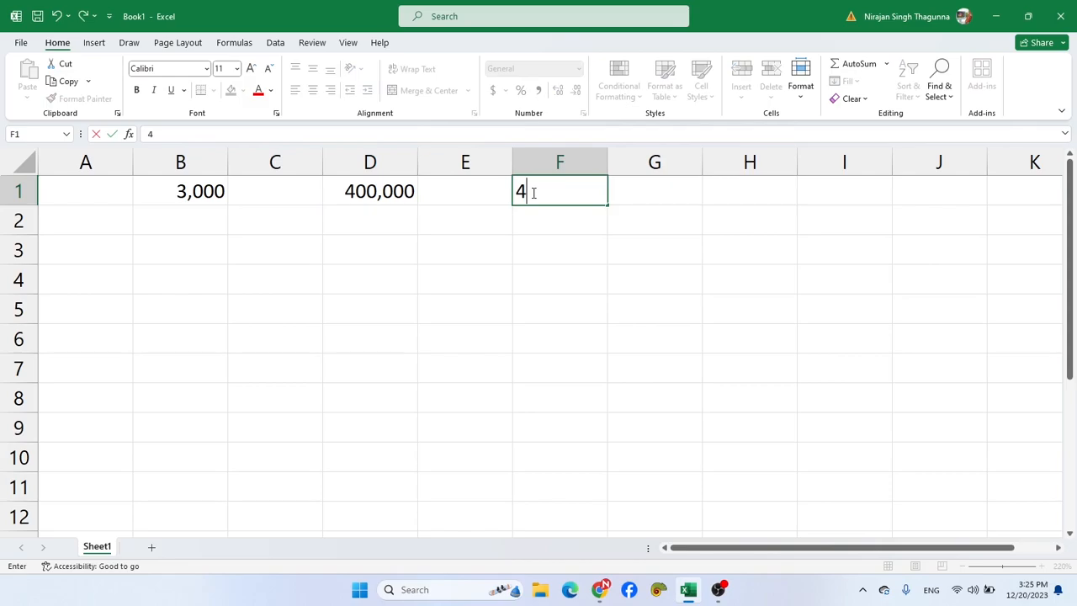
pyautogui.write('0000')
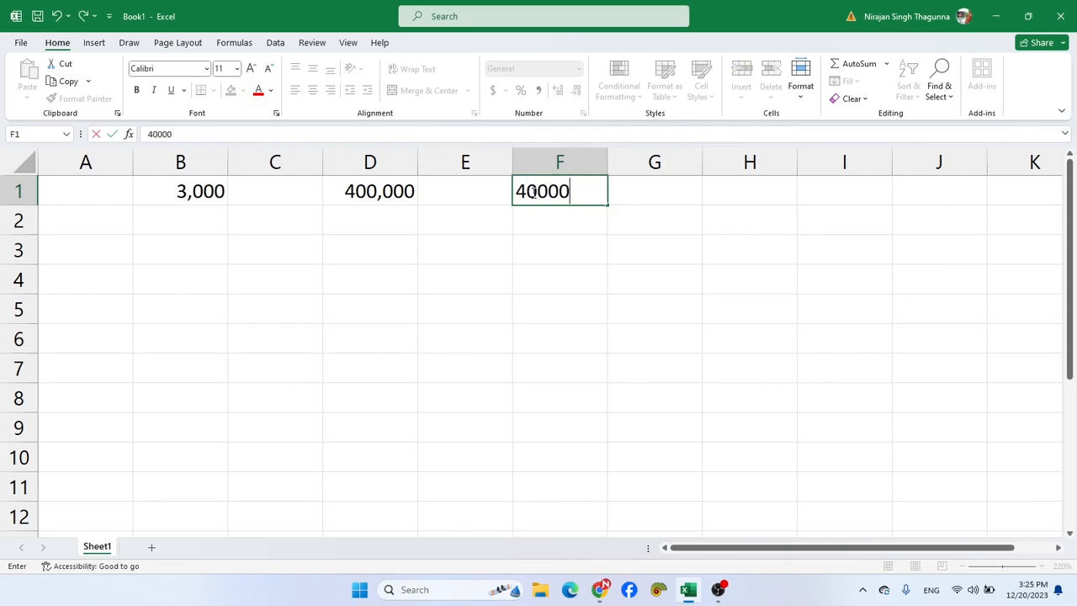
pyautogui.press('Return')
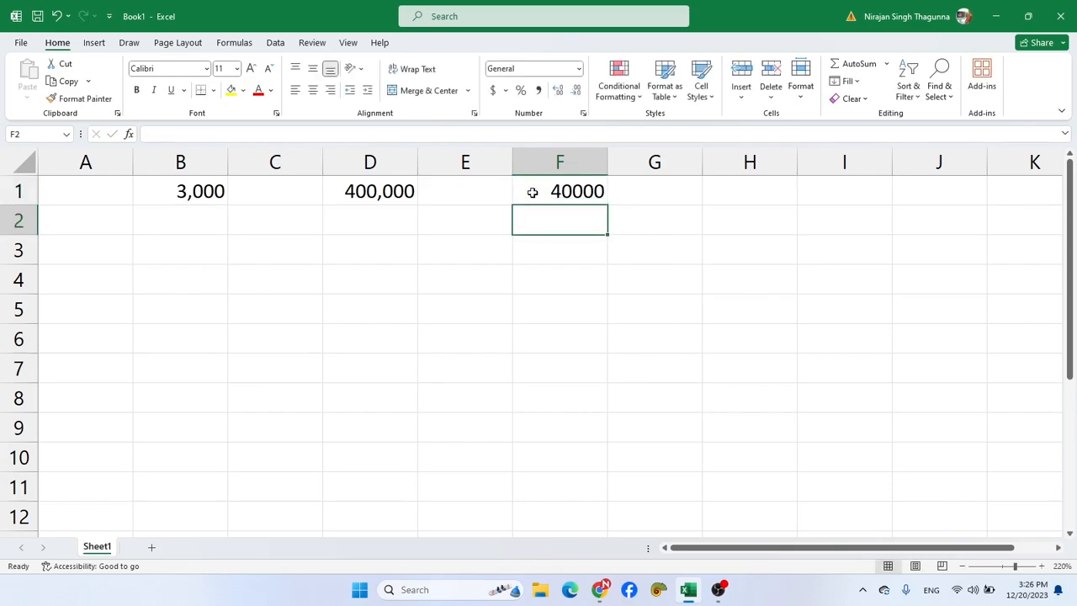
pyautogui.write('60000')
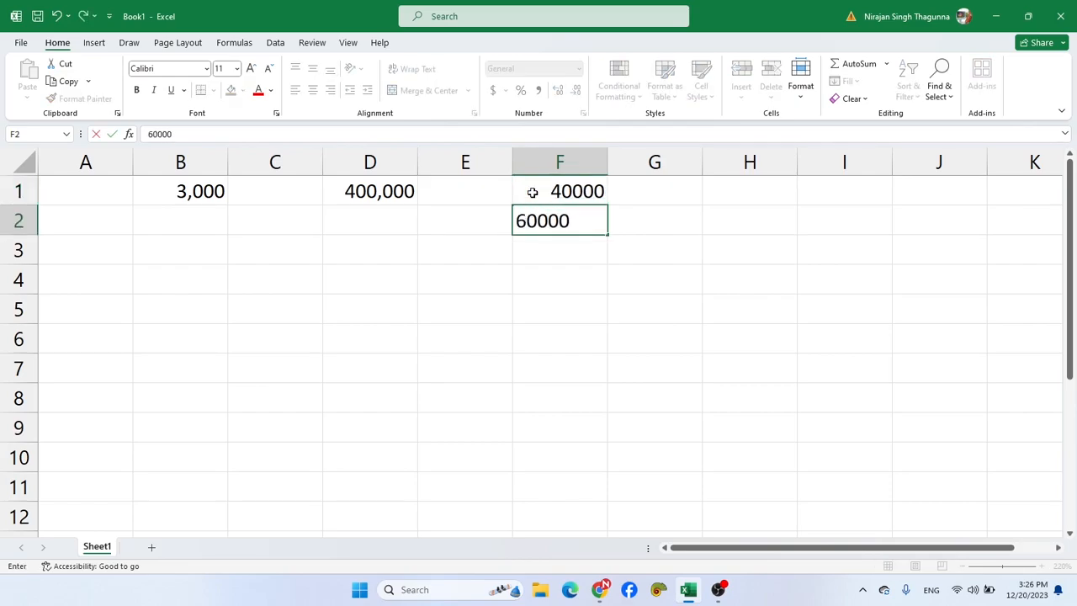
pyautogui.press('Return')
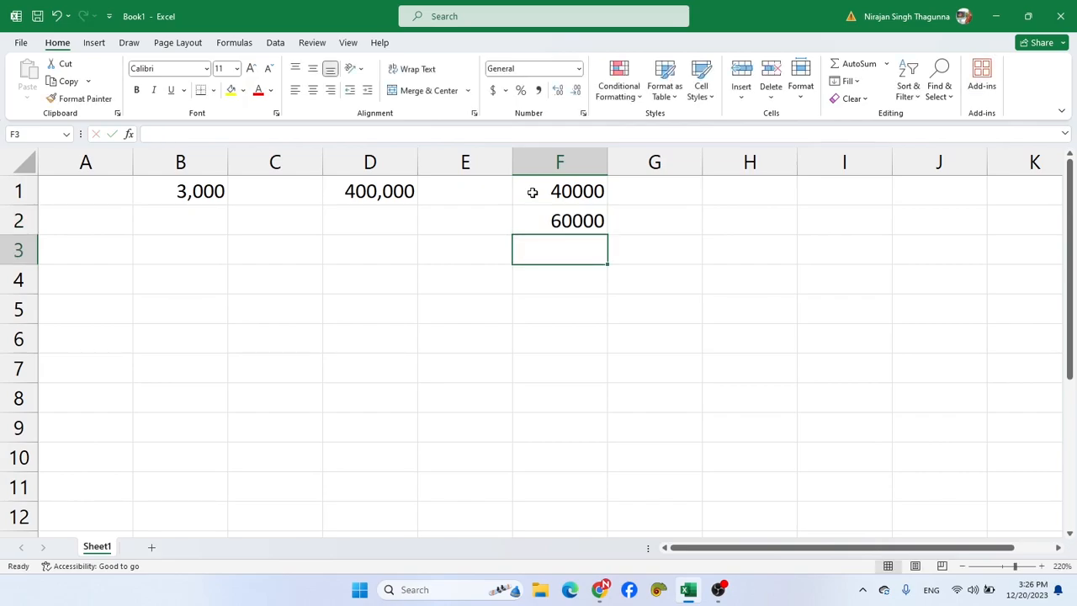
# - Subtract F2 from F1 in cell F3 with the formula =F1-F2
pyautogui.click(537, 192)
pyautogui.click(541, 222)
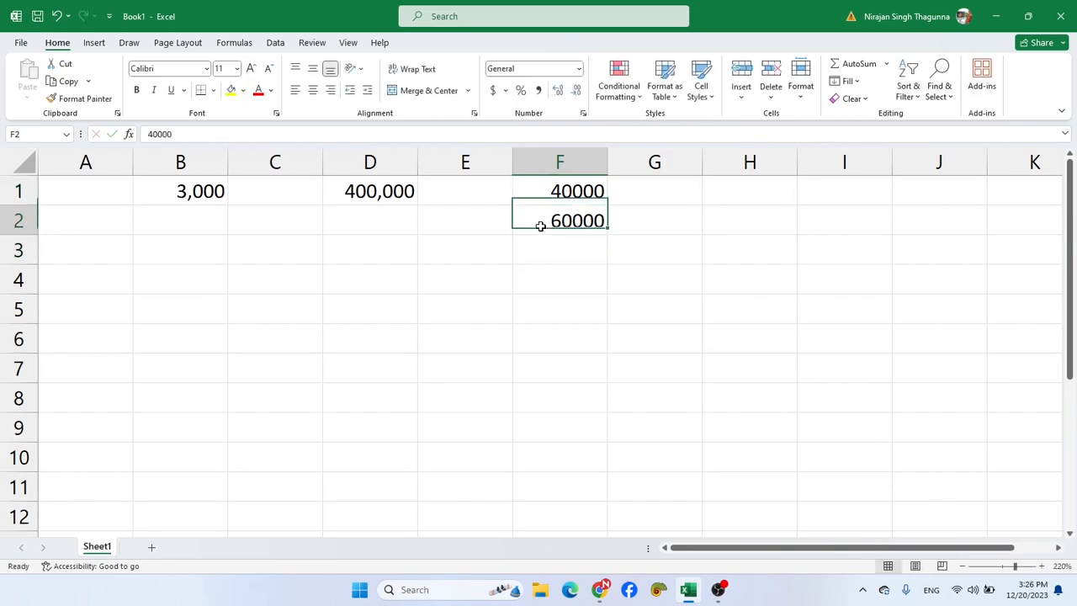
pyautogui.click(540, 253)
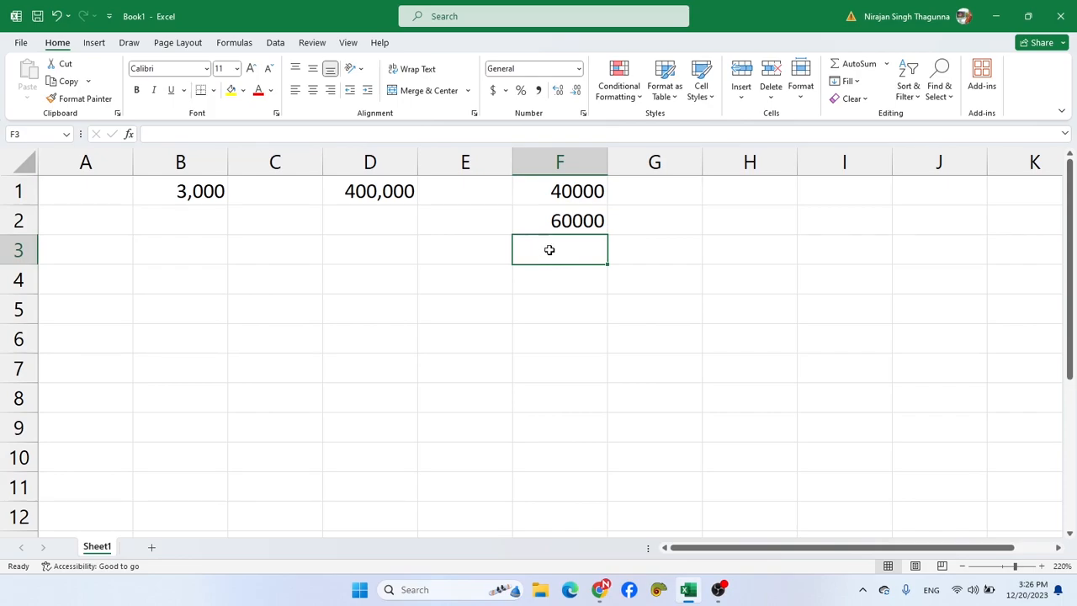
pyautogui.write('=')
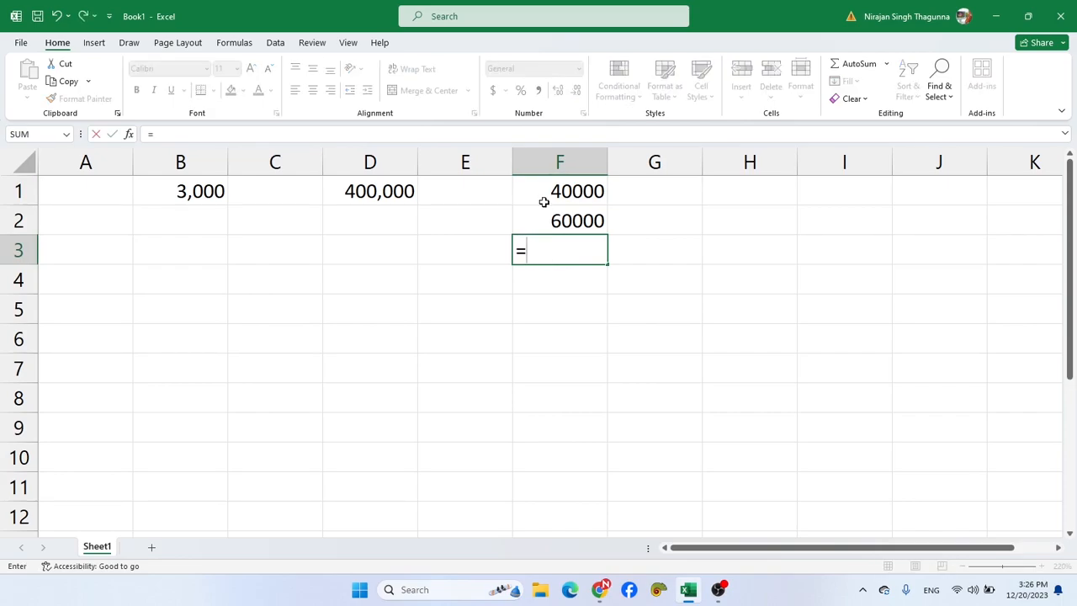
pyautogui.click(544, 197)
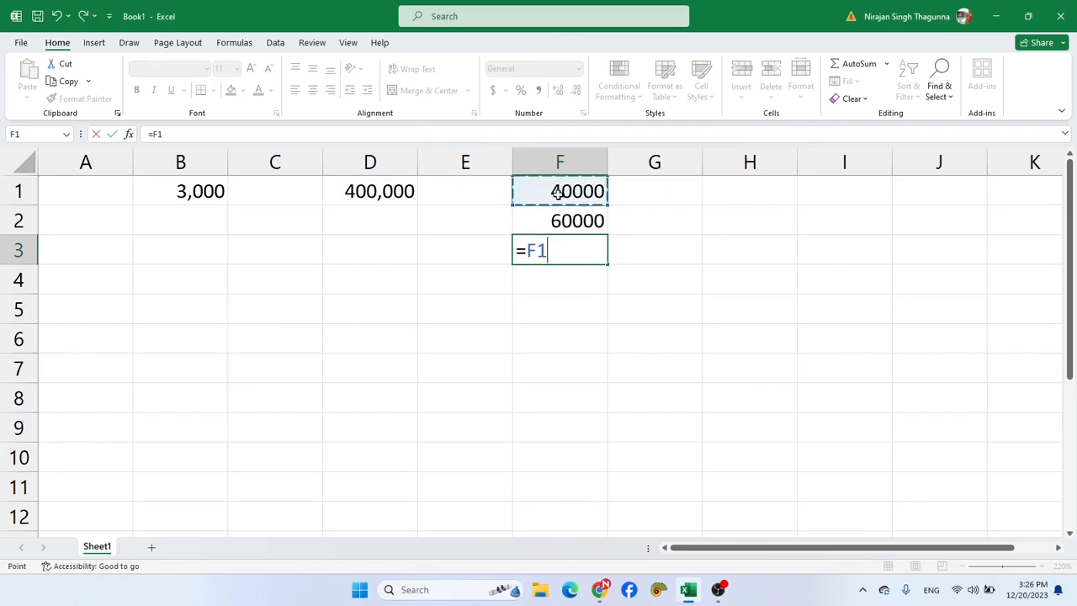
pyautogui.write('-')
pyautogui.click(557, 220)
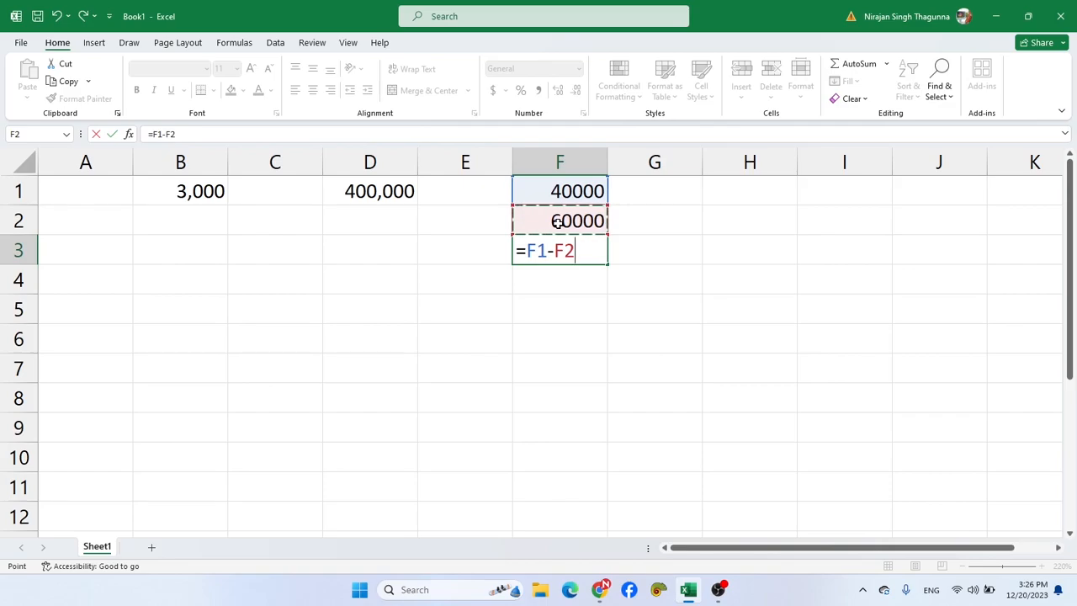
pyautogui.press('Return')
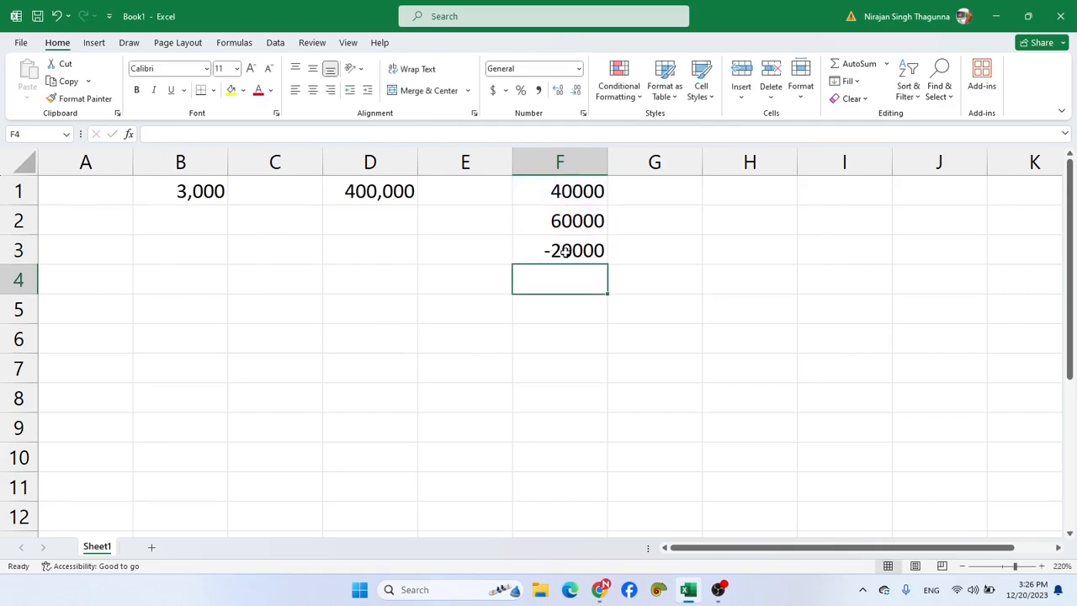
# - Apply the Number format to cell F3 with 0 decimal places, the 1000 separator and negative numbers in red parentheses
pyautogui.click(563, 252)
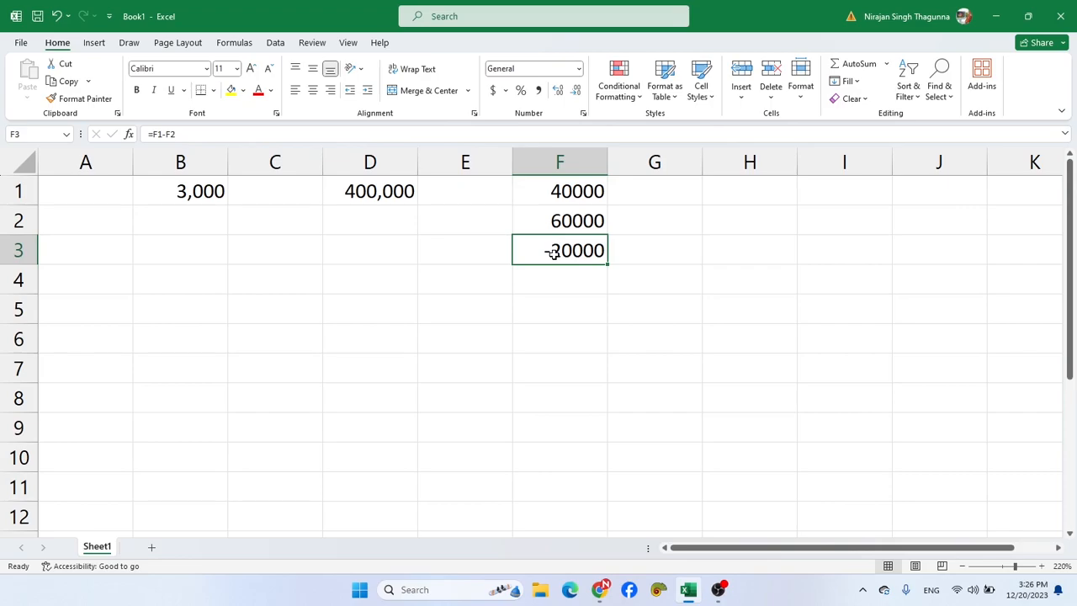
pyautogui.hotkey('ctrl', '1')
pyautogui.moveTo(530, 193); pyautogui.dragTo(683, 186)
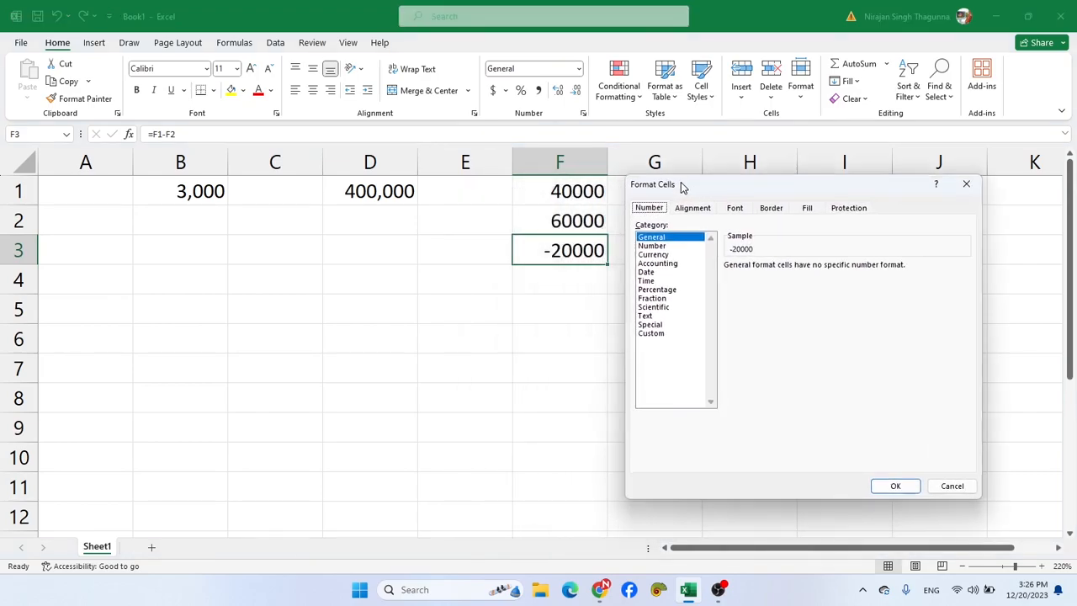
pyautogui.click(662, 246)
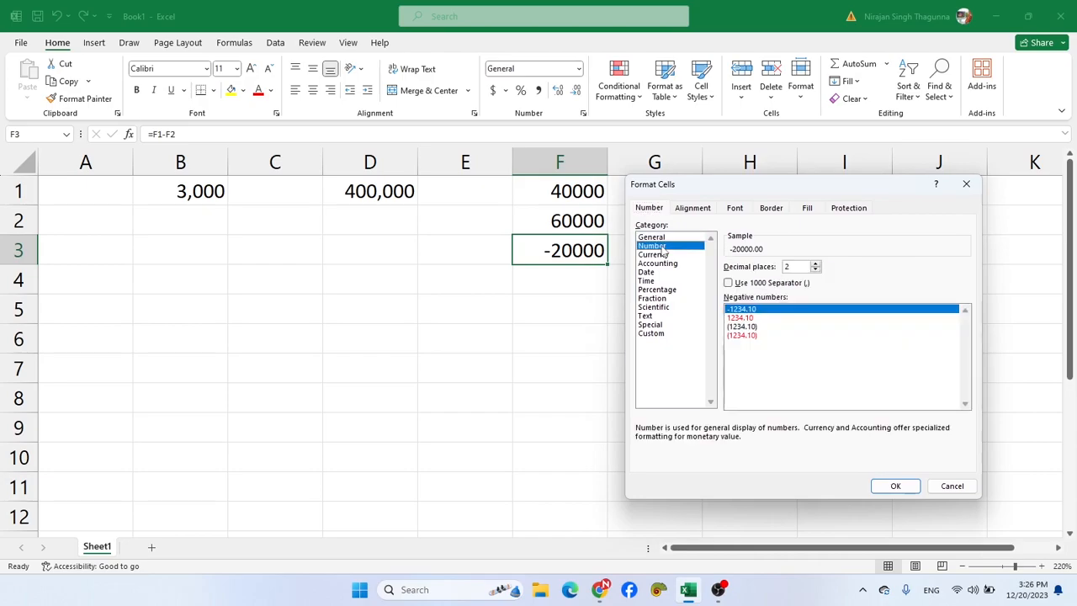
pyautogui.click(745, 320)
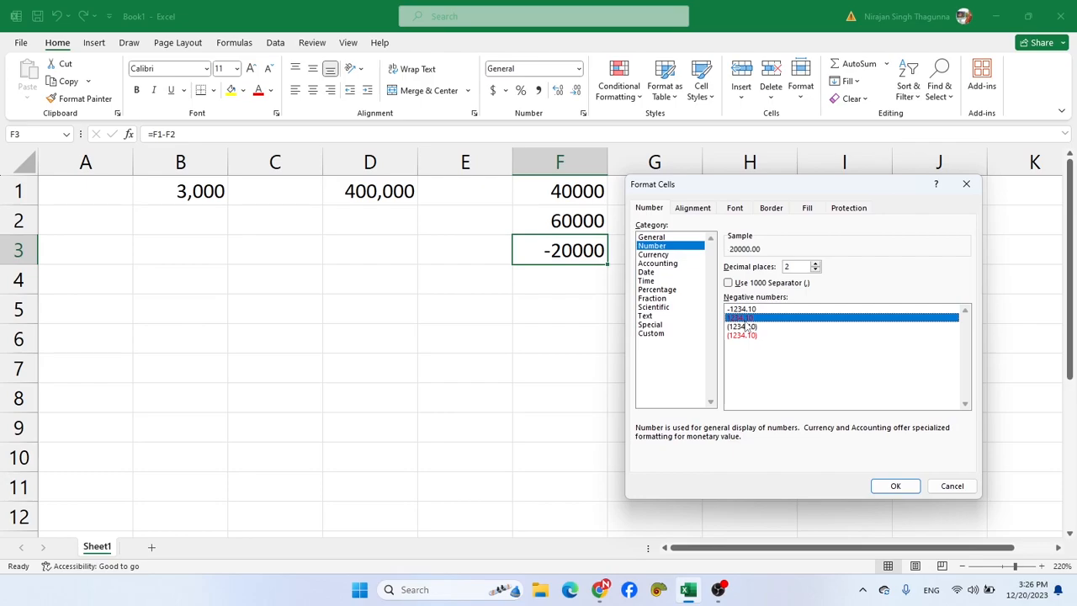
pyautogui.click(759, 328)
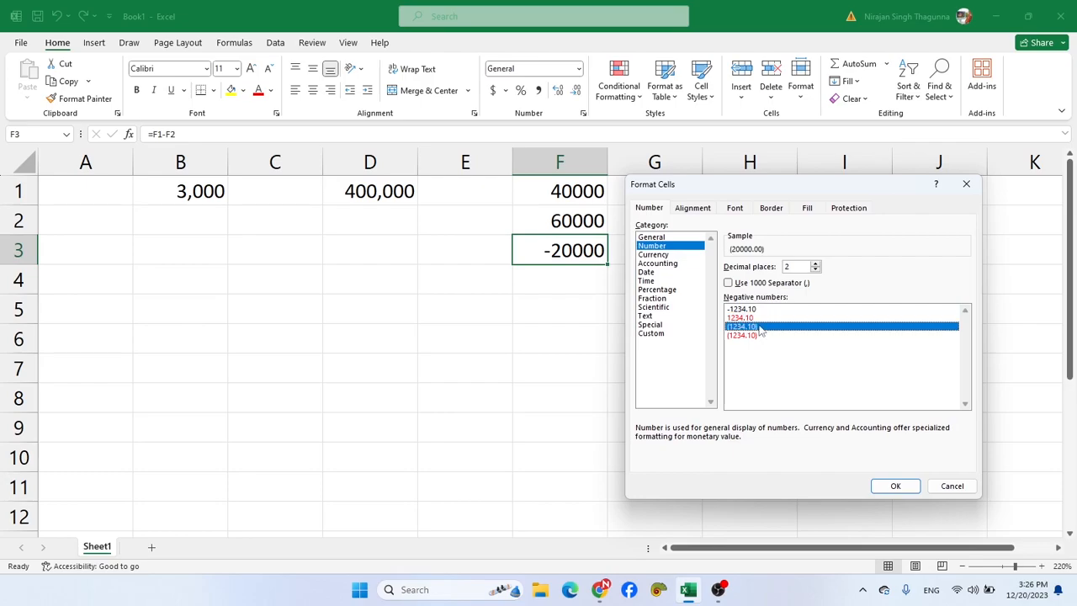
pyautogui.click(750, 335)
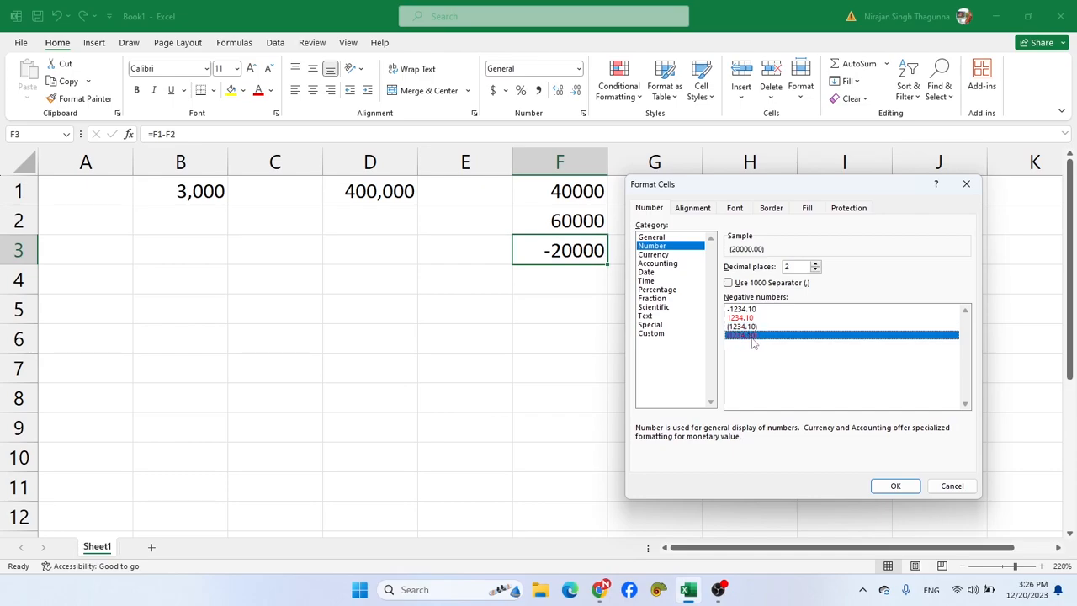
pyautogui.click(814, 270)
pyautogui.click(815, 270)
pyautogui.click(729, 284)
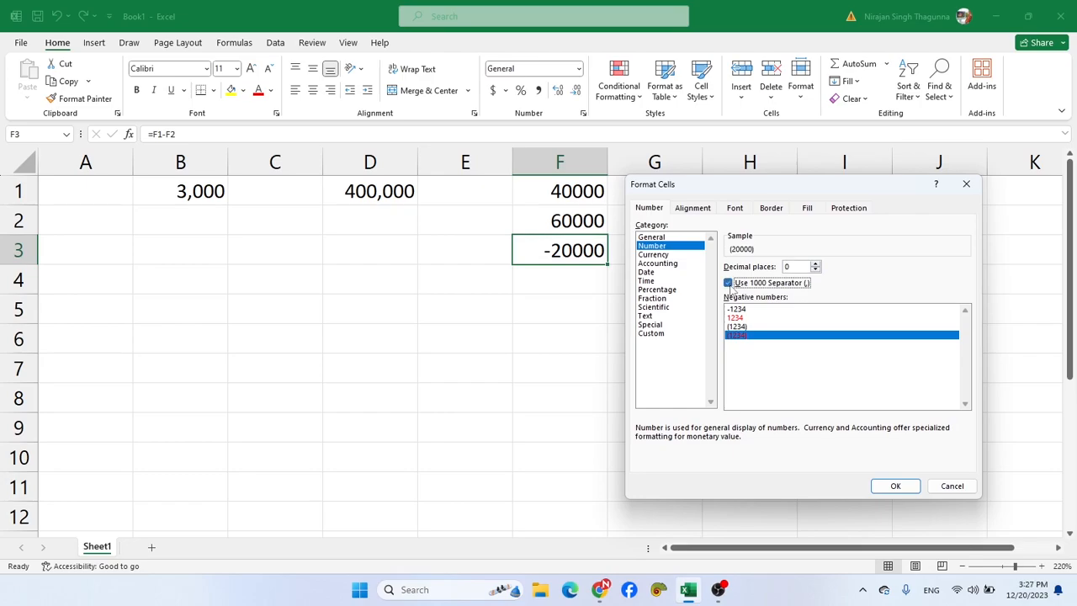
pyautogui.click(895, 486)
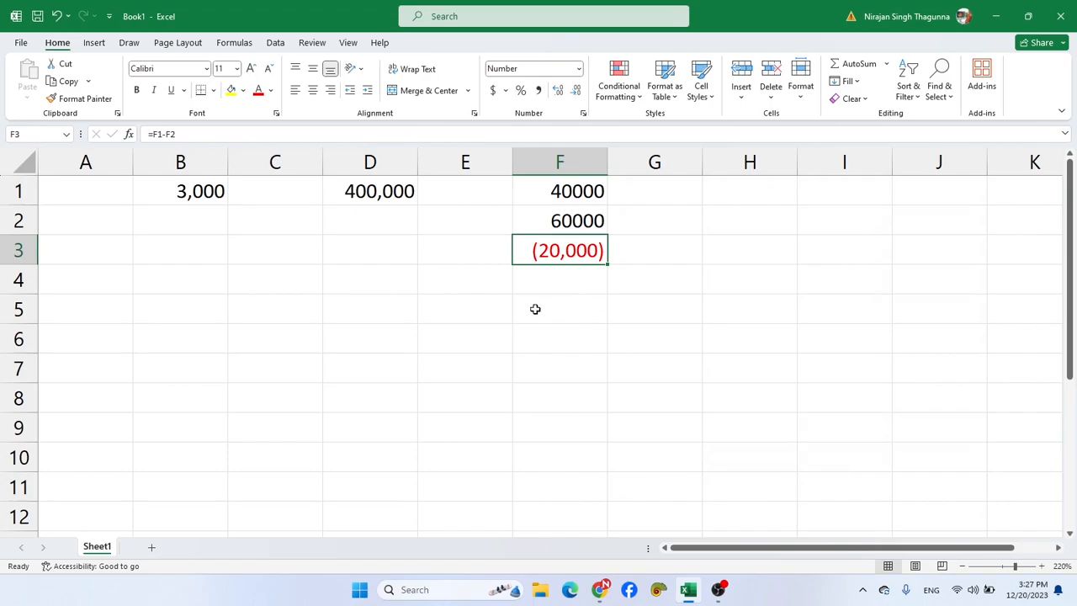
# - Apply the Currency format to cell D1 with 0 decimal places and the NPR symbol
pyautogui.click(390, 191)
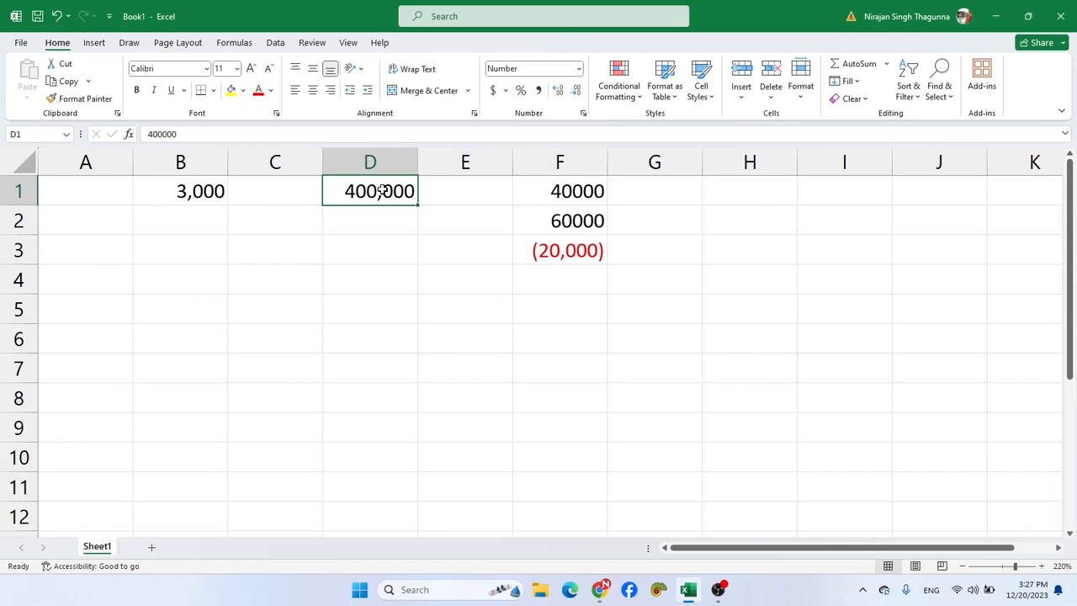
pyautogui.hotkey('ctrl', '1')
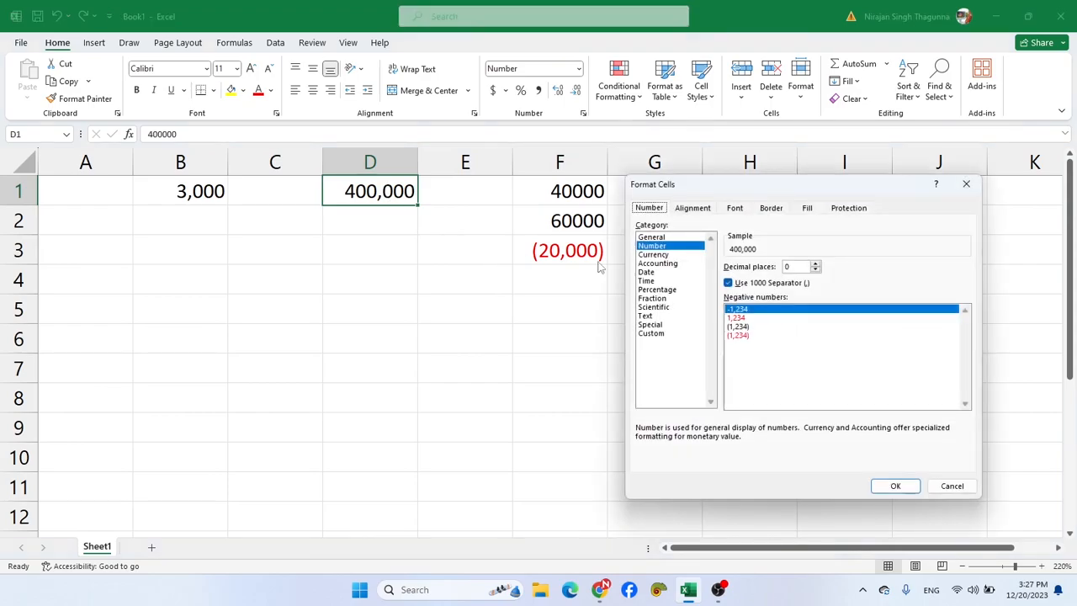
pyautogui.click(655, 255)
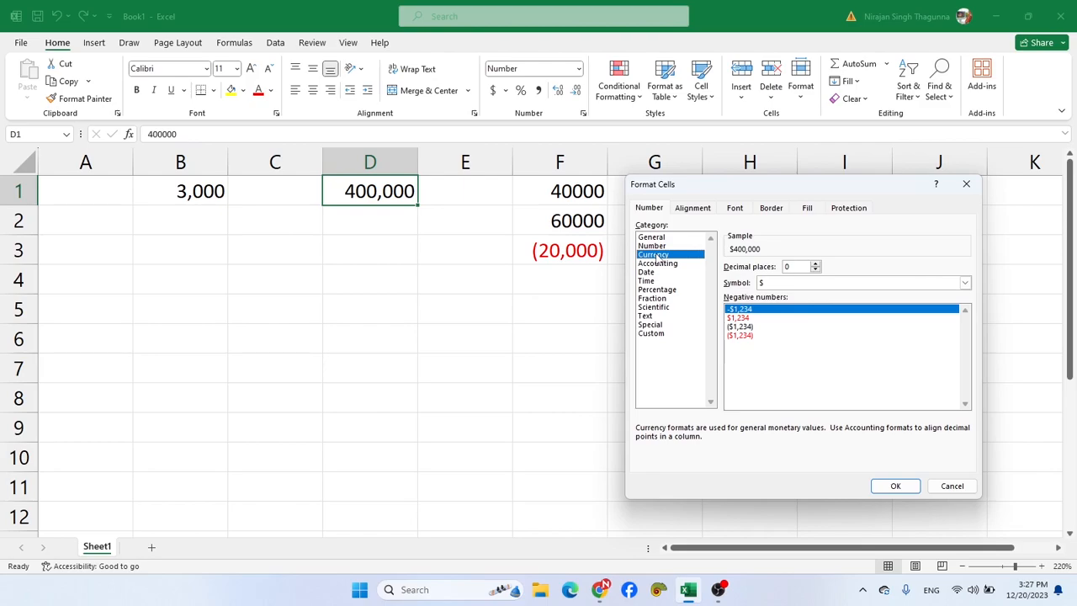
pyautogui.click(816, 264)
pyautogui.click(816, 264)
pyautogui.click(817, 263)
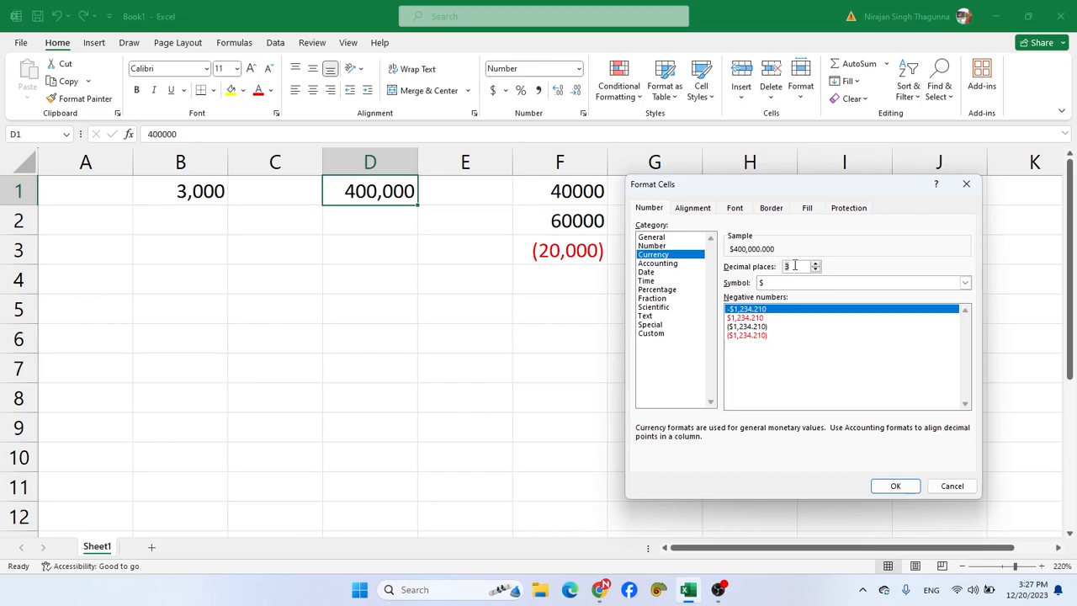
pyautogui.press('BackSpace')
pyautogui.write('0')
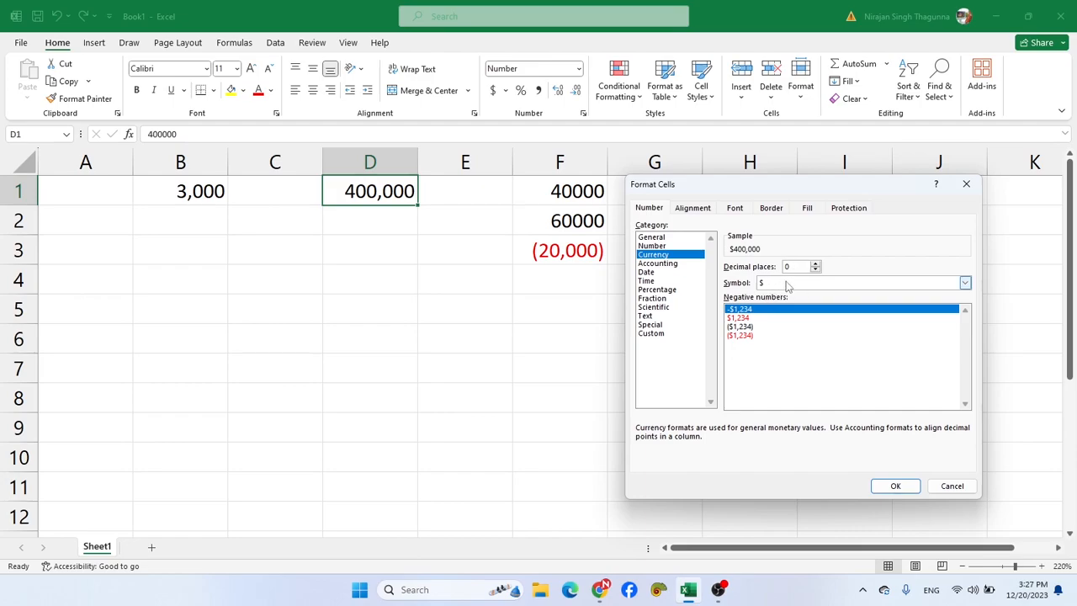
pyautogui.click(788, 287)
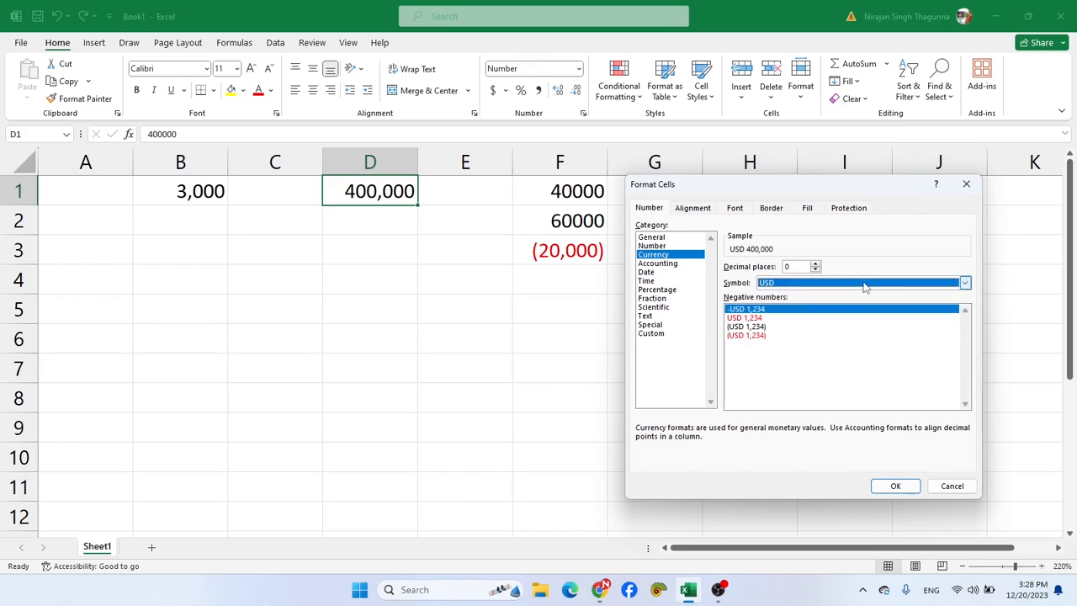
pyautogui.click(864, 287)
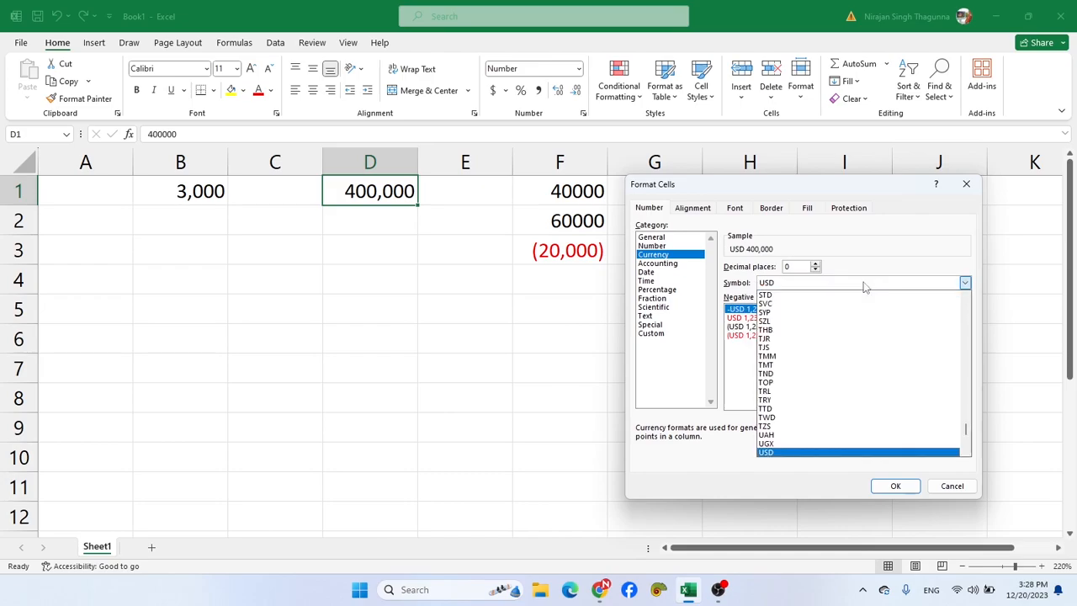
pyautogui.write('npr')
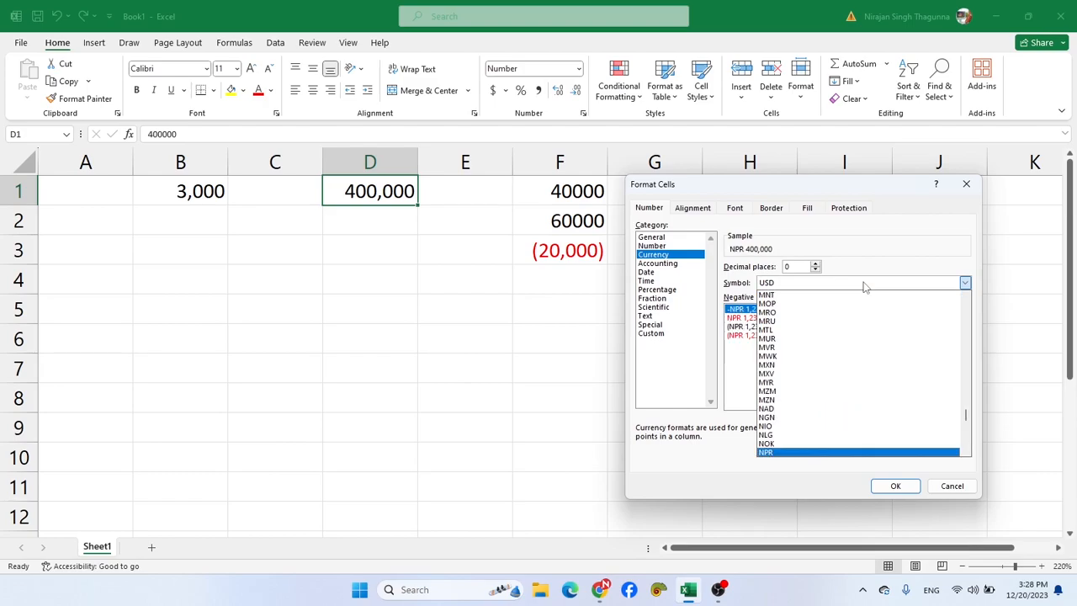
pyautogui.click(894, 484)
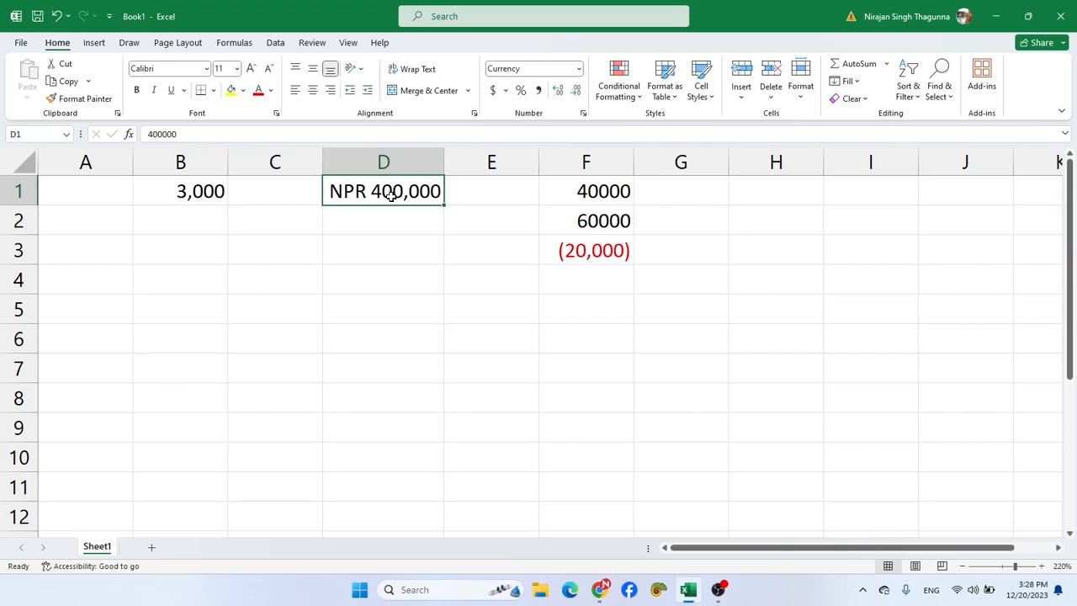
# - Change cell D1 to the Accounting format with the NPR symbol and 0 decimal places, and widen column D
pyautogui.hotkey('ctrl', '1')
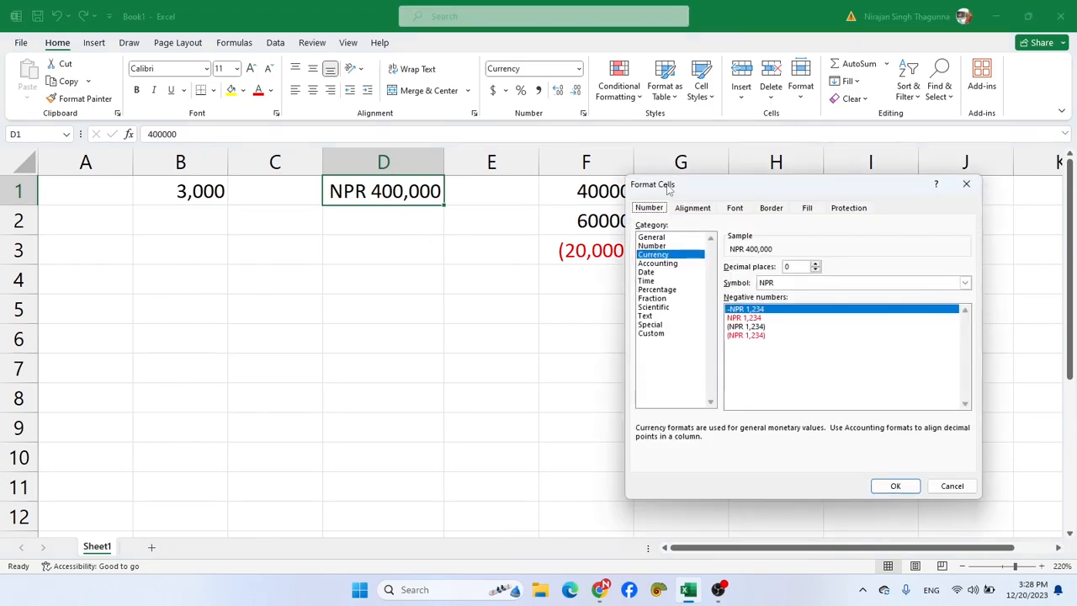
pyautogui.click(669, 263)
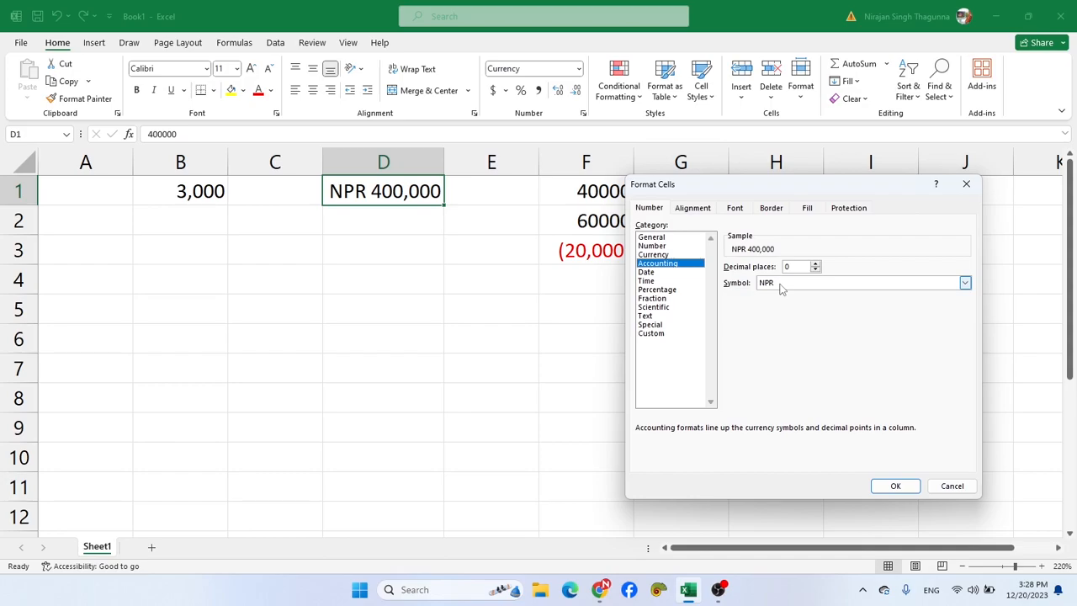
pyautogui.click(895, 485)
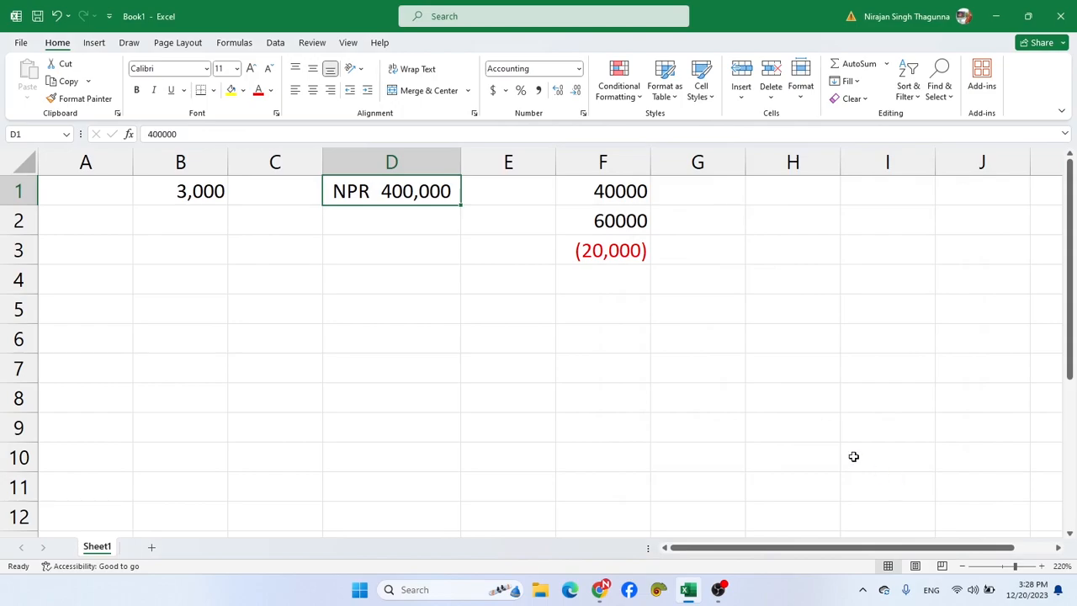
pyautogui.moveTo(462, 161); pyautogui.dragTo(487, 166)
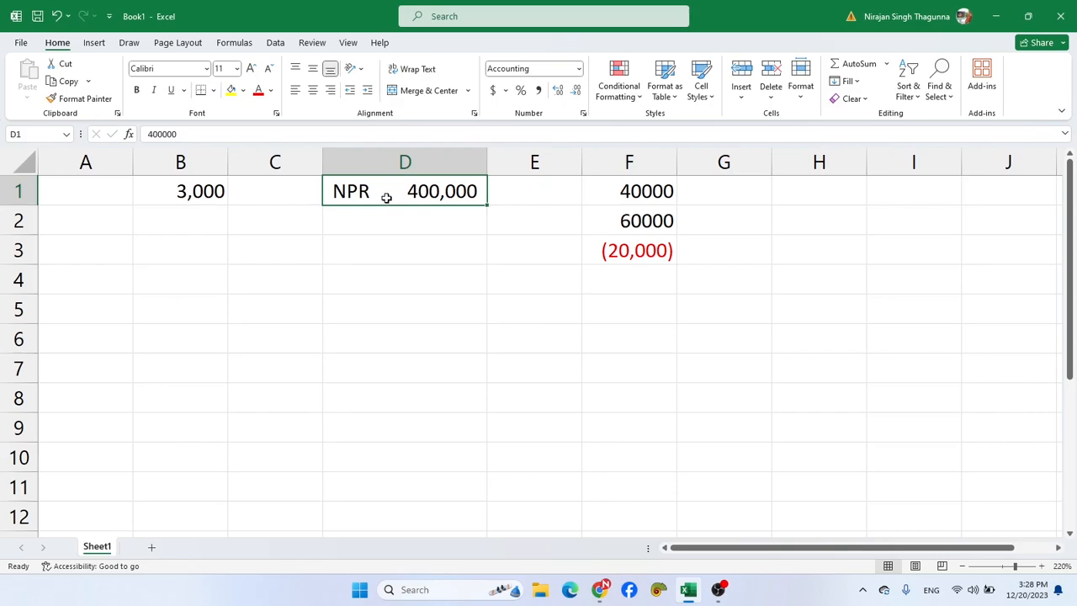
# - Try the preset Currency format on cell D1 and undo it, and open the Date number formats for the cell
pyautogui.click(579, 69)
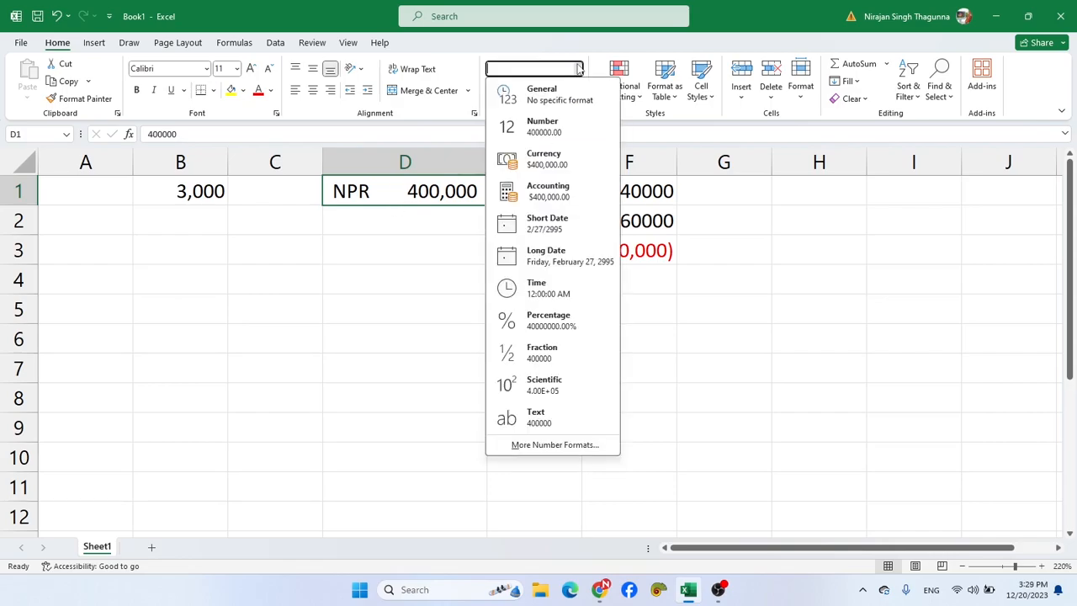
pyautogui.click(556, 160)
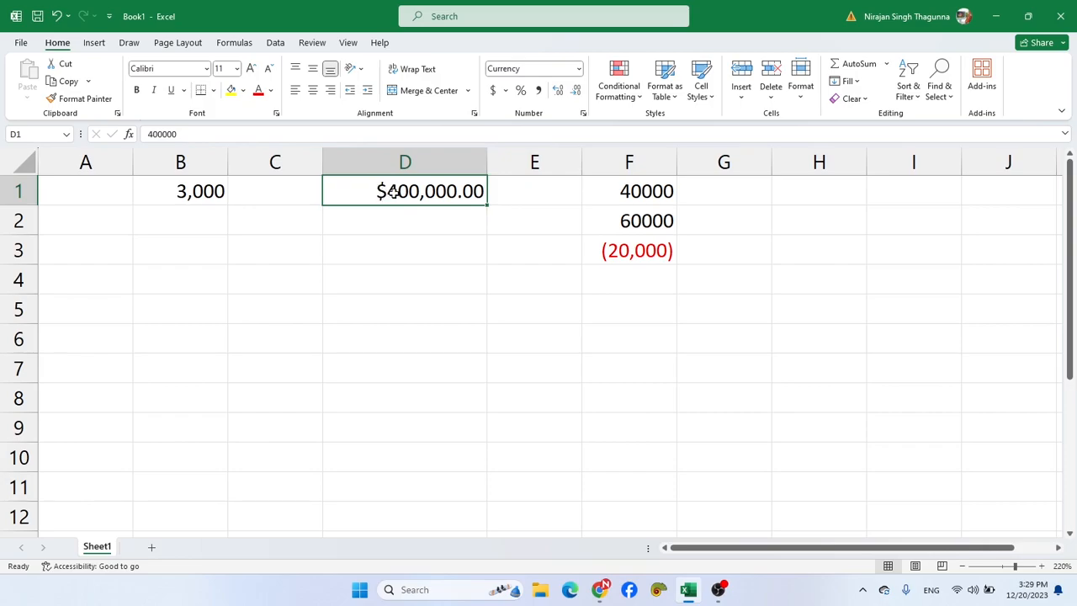
pyautogui.hotkey('ctrl', 'z')
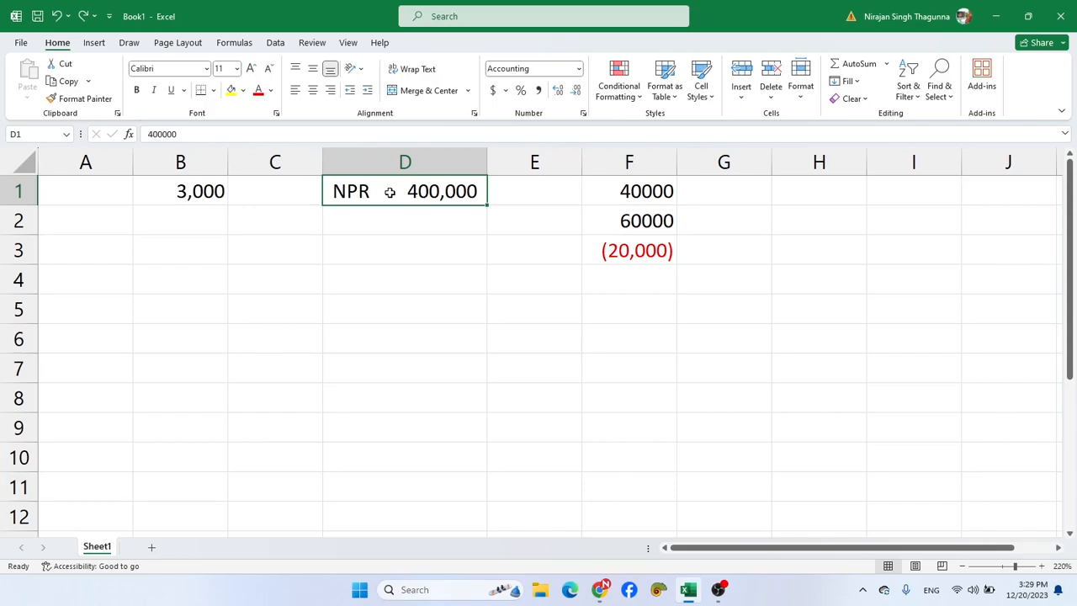
pyautogui.hotkey('ctrl', '1')
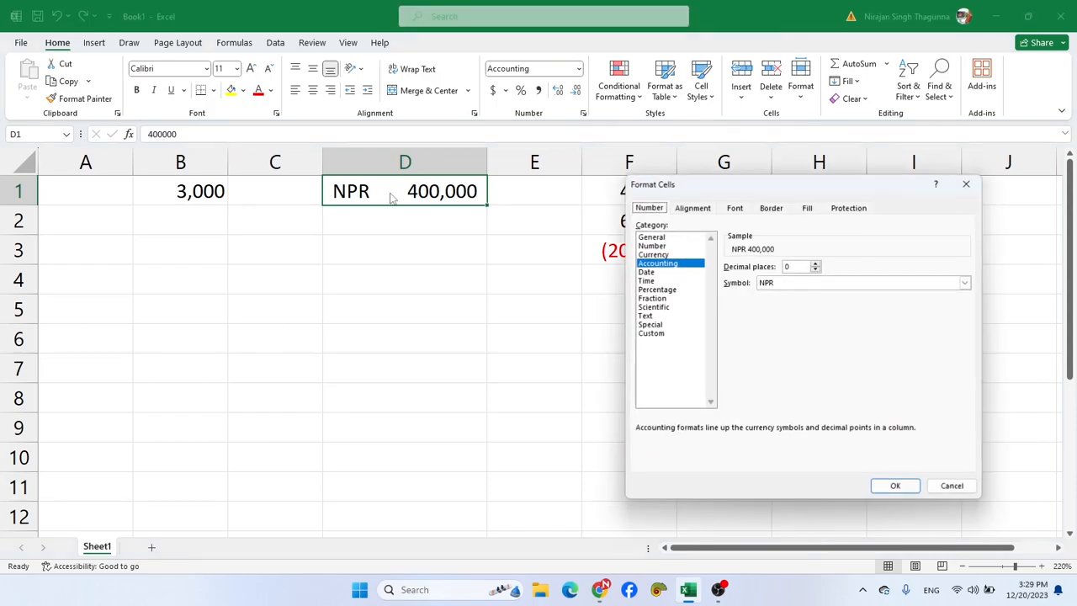
pyautogui.click(655, 275)
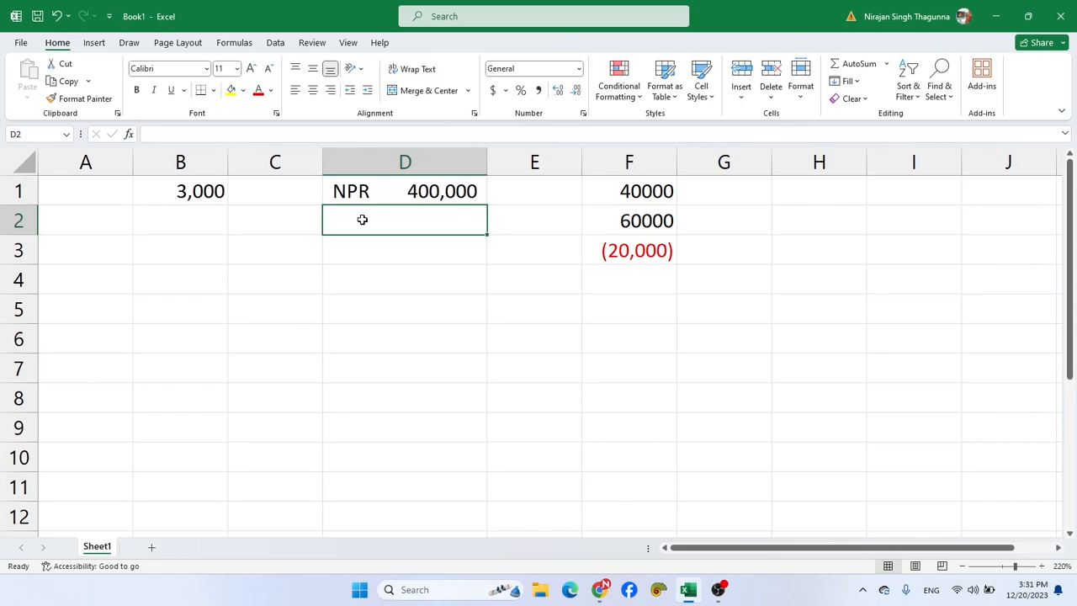
# - Enter the date 12/20/2023 in cell D2
pyautogui.write('12/')
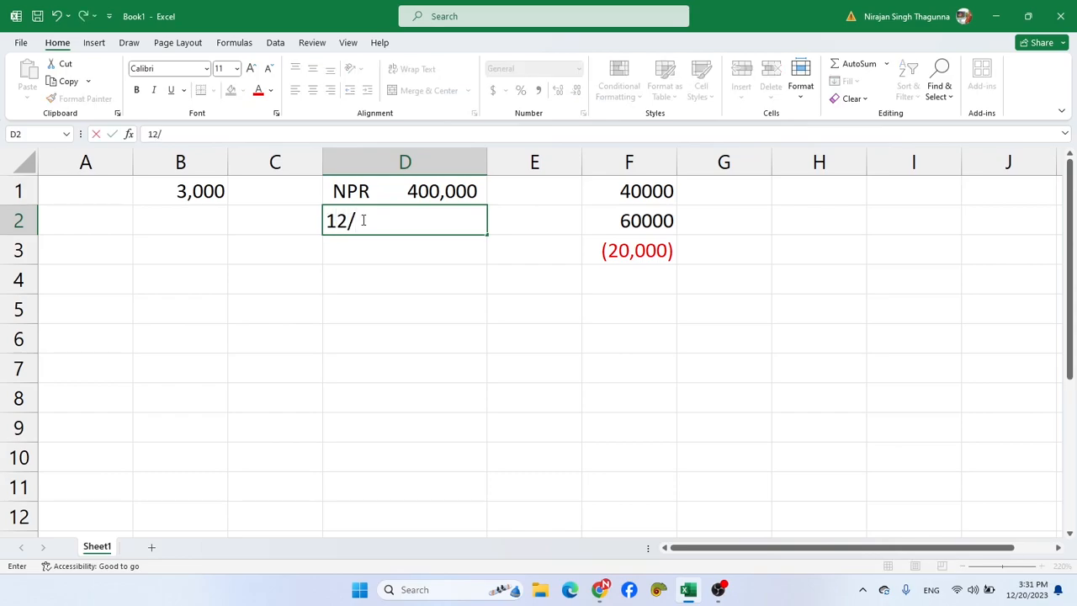
pyautogui.write('20/2023')
pyautogui.press('Return')
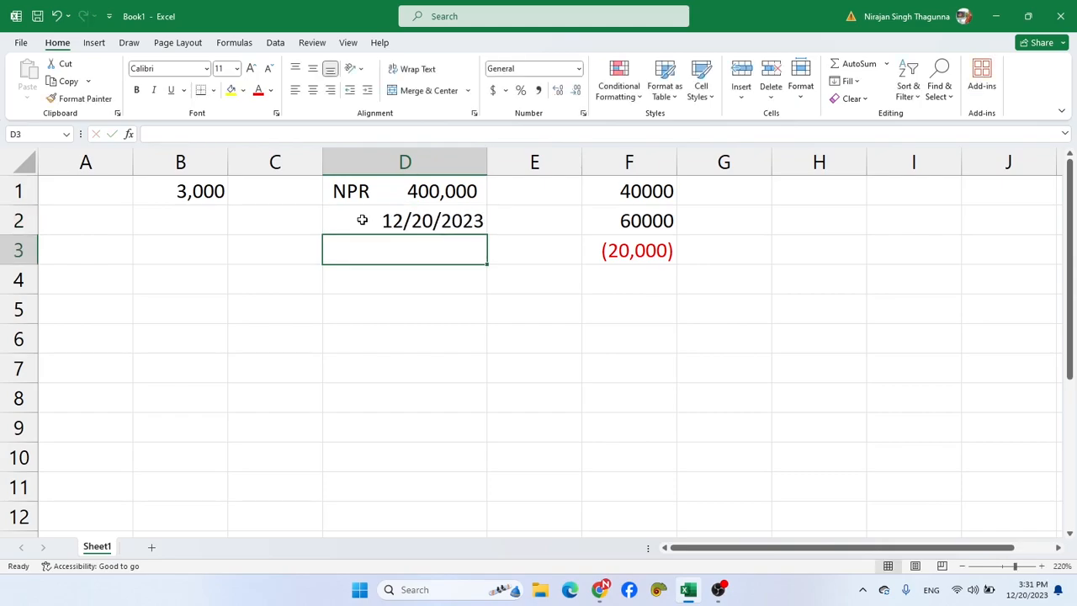
# - Apply the Date format type "March 14, 2012" to cell D2 and fit column D's width to its contents
pyautogui.click(377, 221)
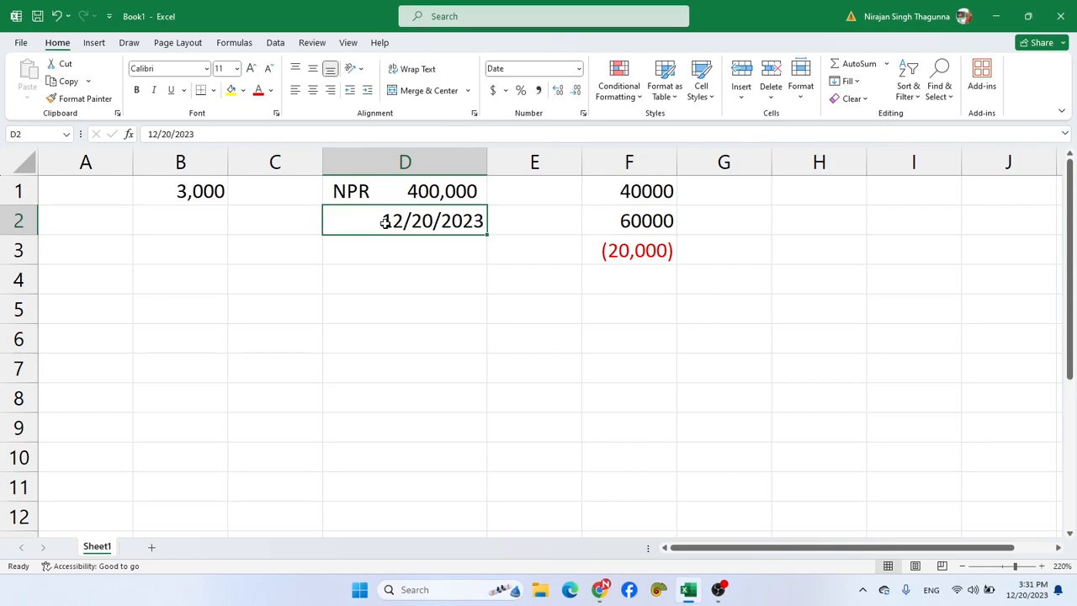
pyautogui.hotkey('ctrl', '1')
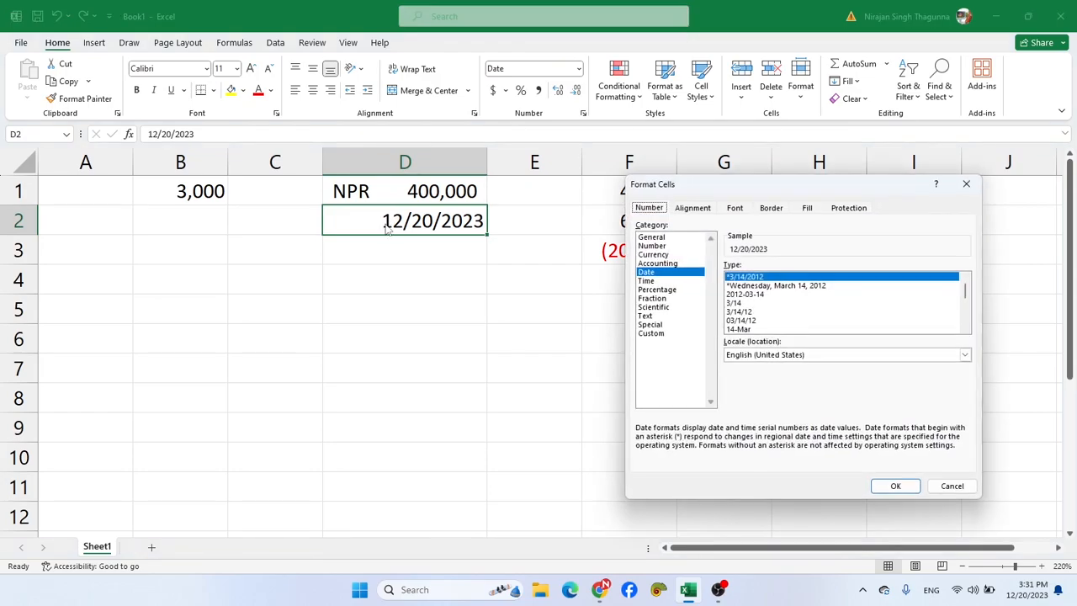
pyautogui.click(646, 274)
pyautogui.scroll(-3, 968, 307)
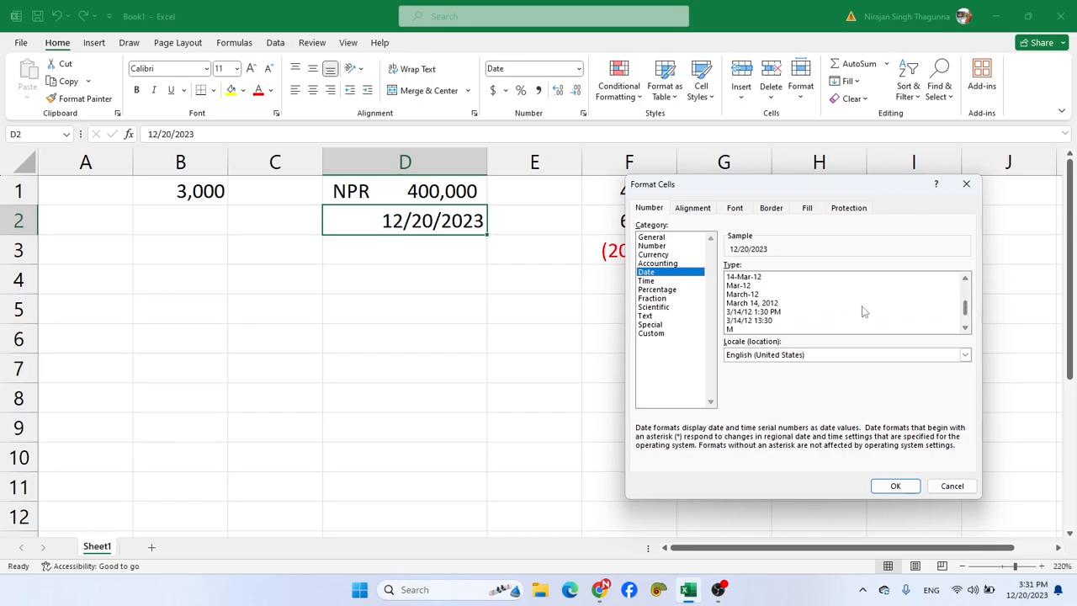
pyautogui.click(781, 304)
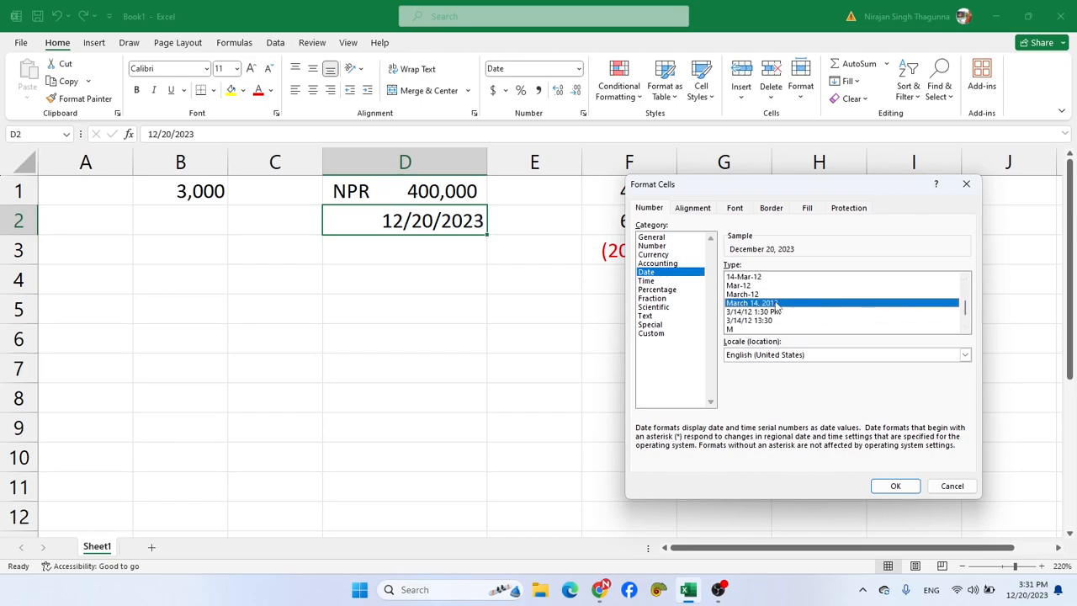
pyautogui.click(883, 486)
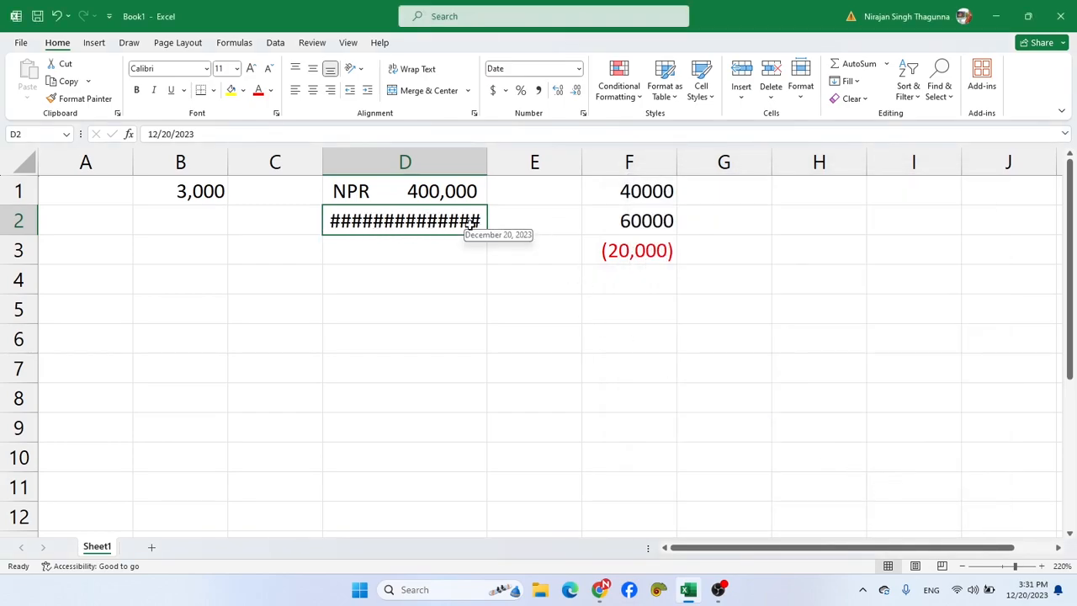
pyautogui.doubleClick(487, 157)
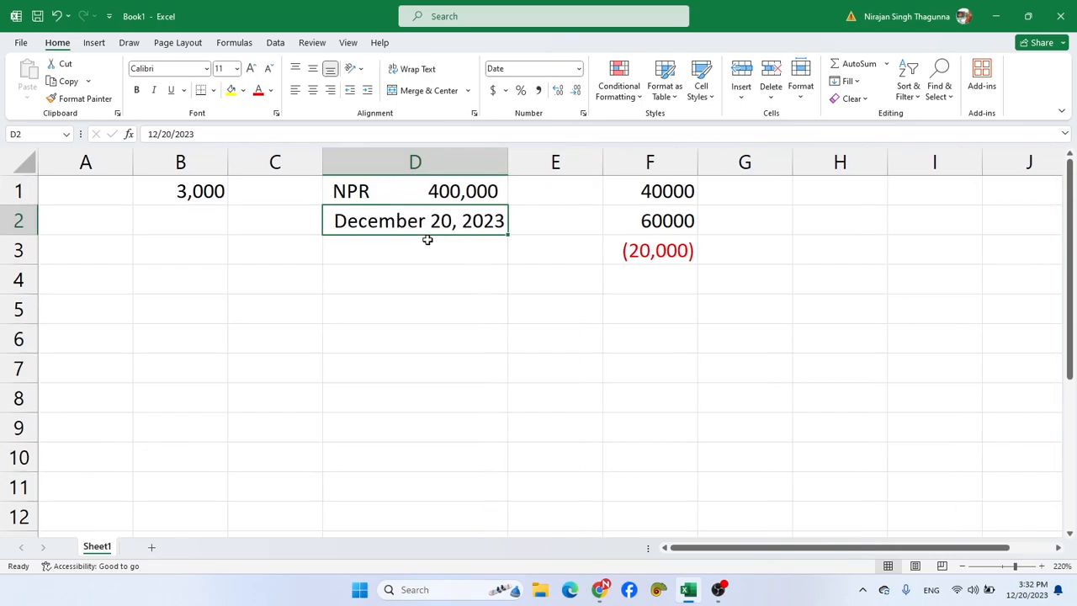
pyautogui.click(458, 254)
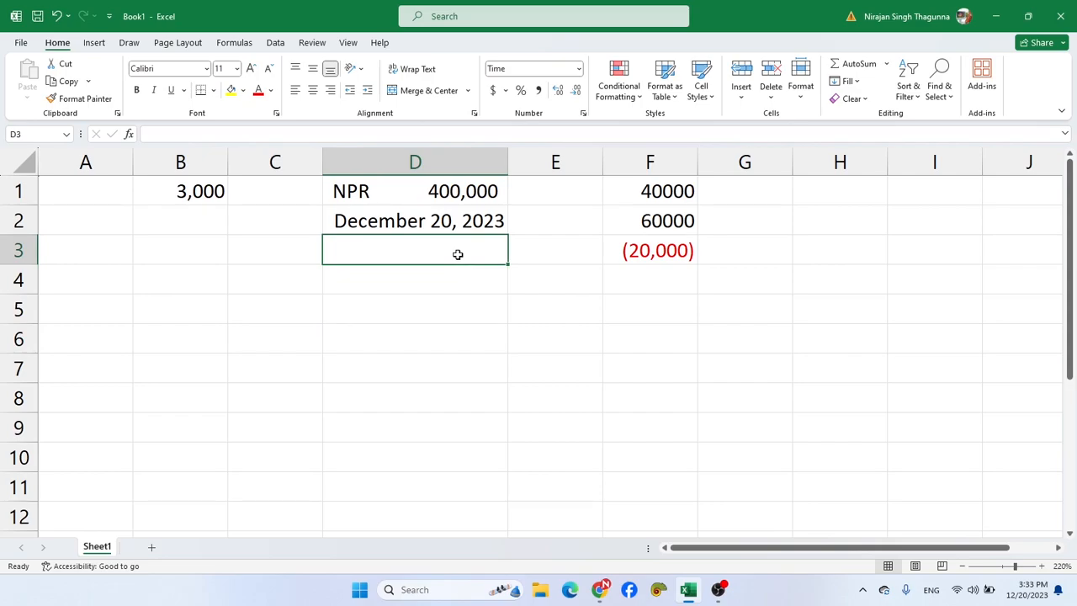
# - Enter the time 03:33:30 PM in cell D3
pyautogui.write('03')
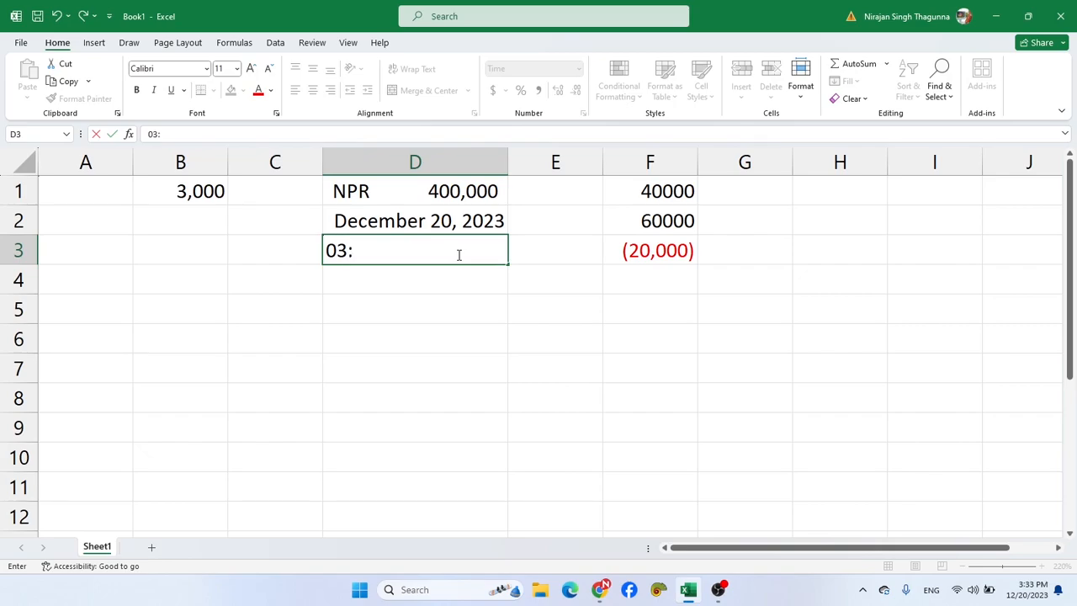
pyautogui.write(':33:30 PM')
pyautogui.press('Return')
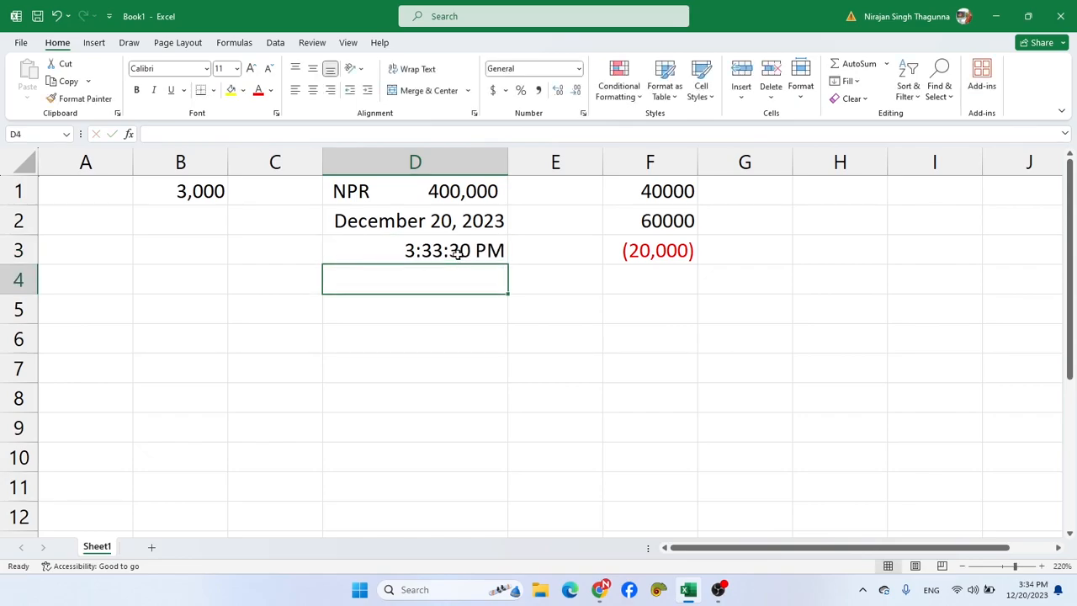
# - Apply the Time format type "13:30" to cell D3
pyautogui.click(455, 253)
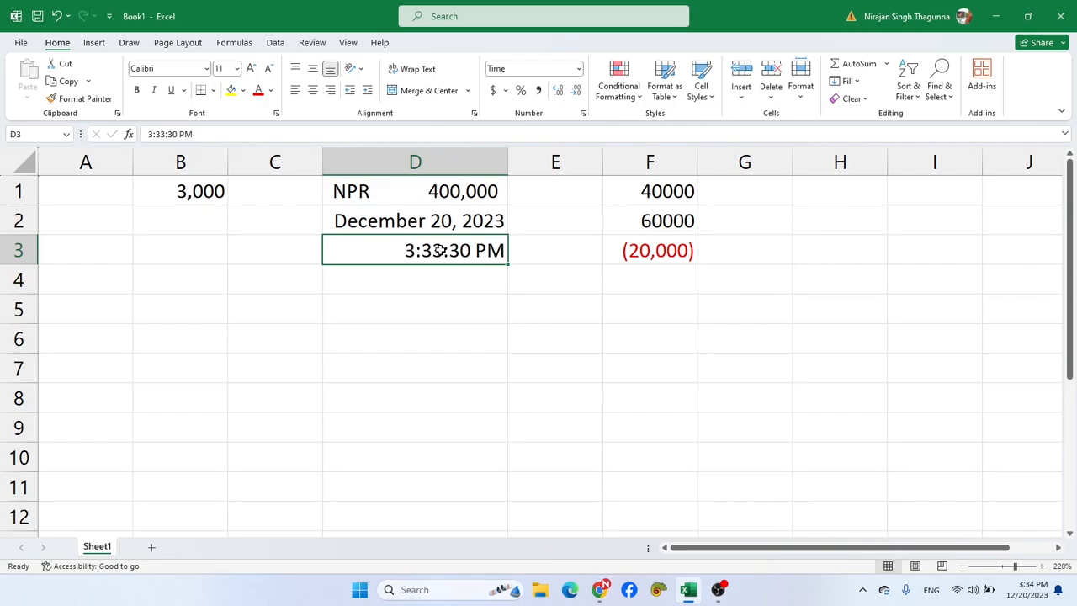
pyautogui.hotkey('ctrl', '1')
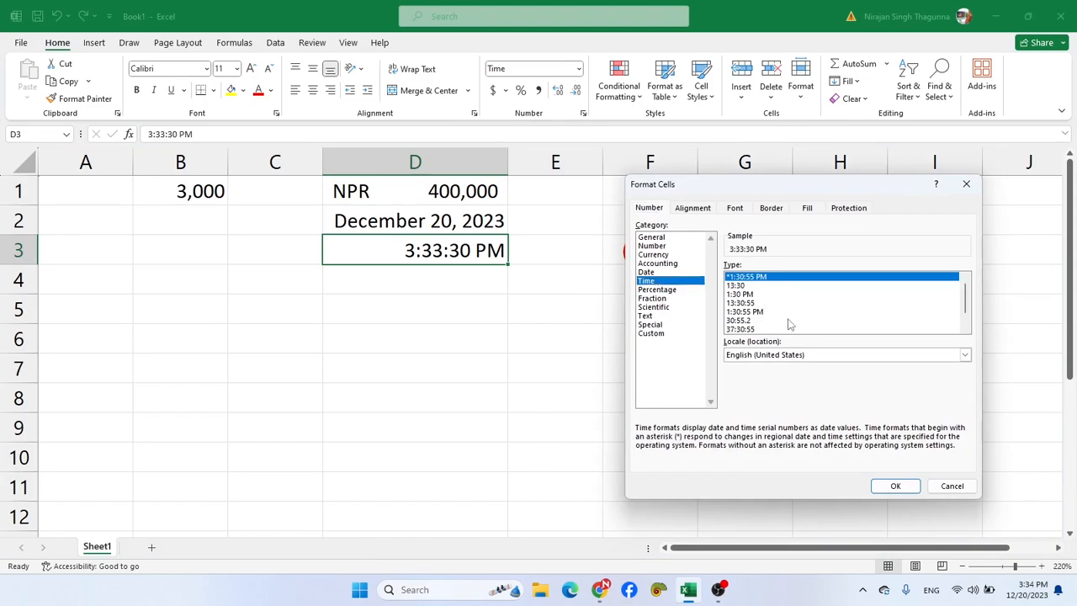
pyautogui.moveTo(967, 303); pyautogui.dragTo(967, 292)
pyautogui.click(738, 285)
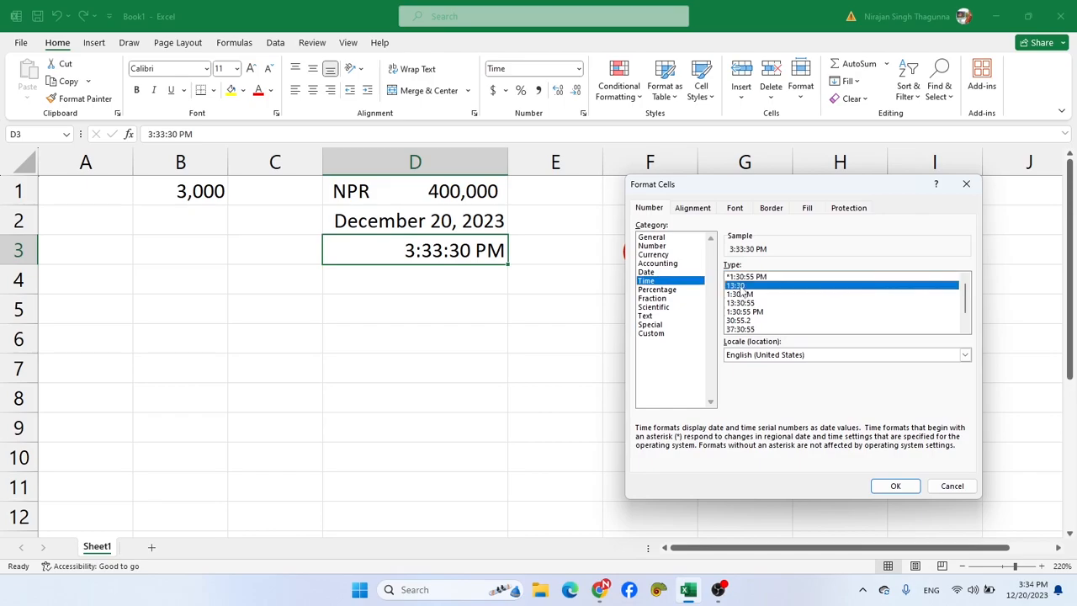
pyautogui.click(891, 488)
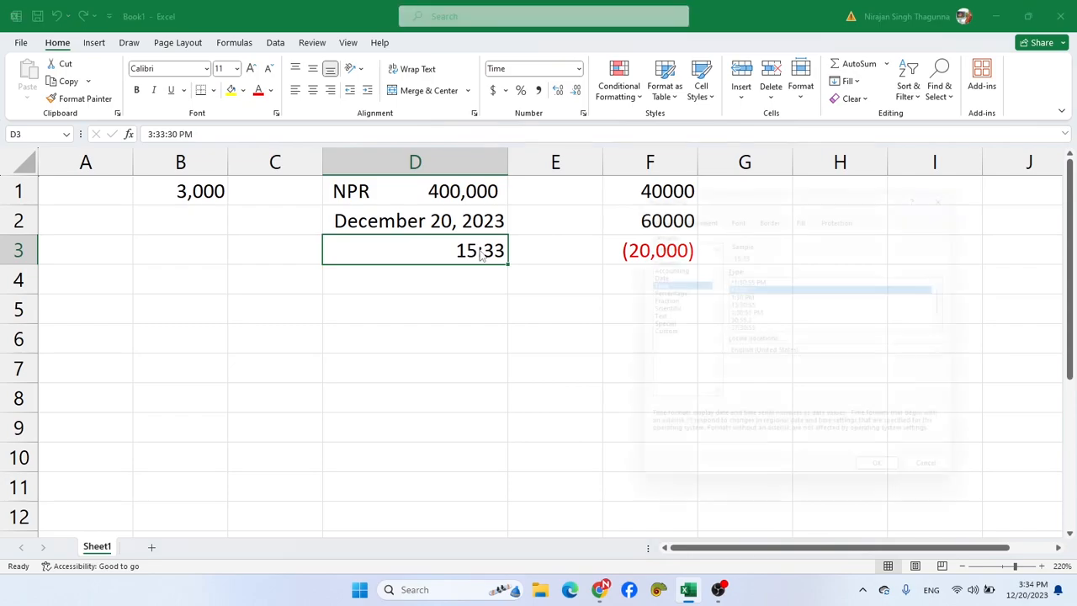
# - Set the Time format type of cell D3 to "*1:30:55 PM"
pyautogui.hotkey('ctrl', '1')
pyautogui.click(744, 278)
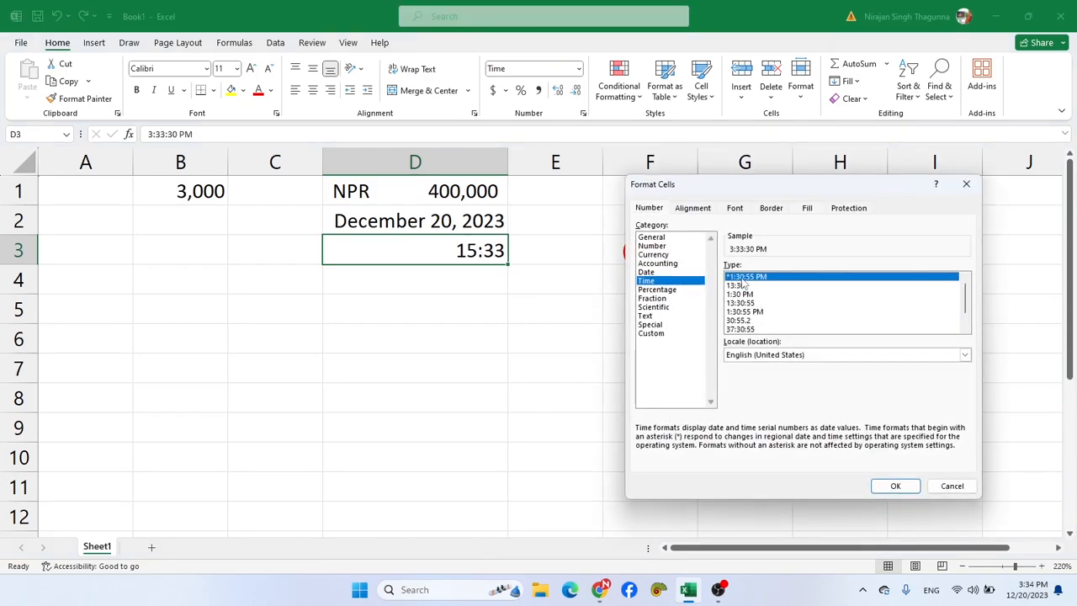
pyautogui.click(896, 488)
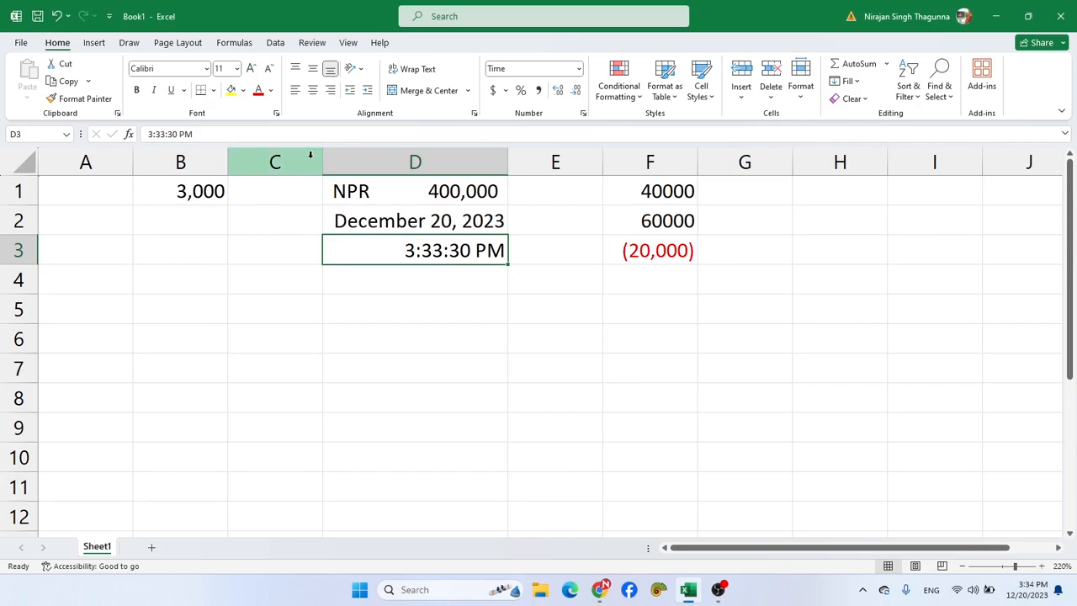
# - Widen column C and enter 20, 25 and 40 in cells C1 to C3
pyautogui.moveTo(322, 159); pyautogui.dragTo(397, 160)
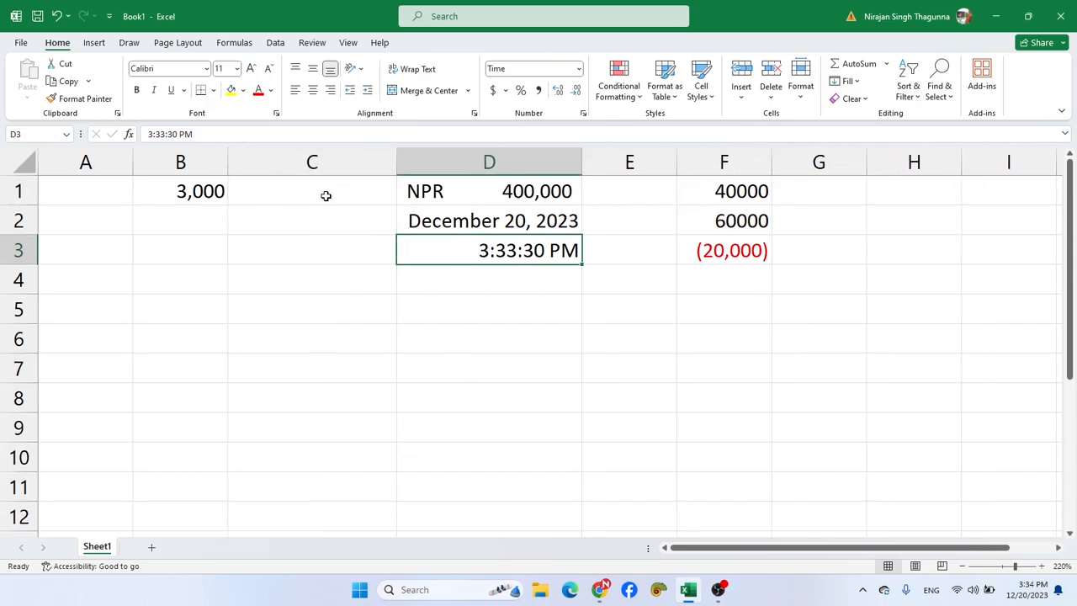
pyautogui.click(326, 195)
pyautogui.write('20')
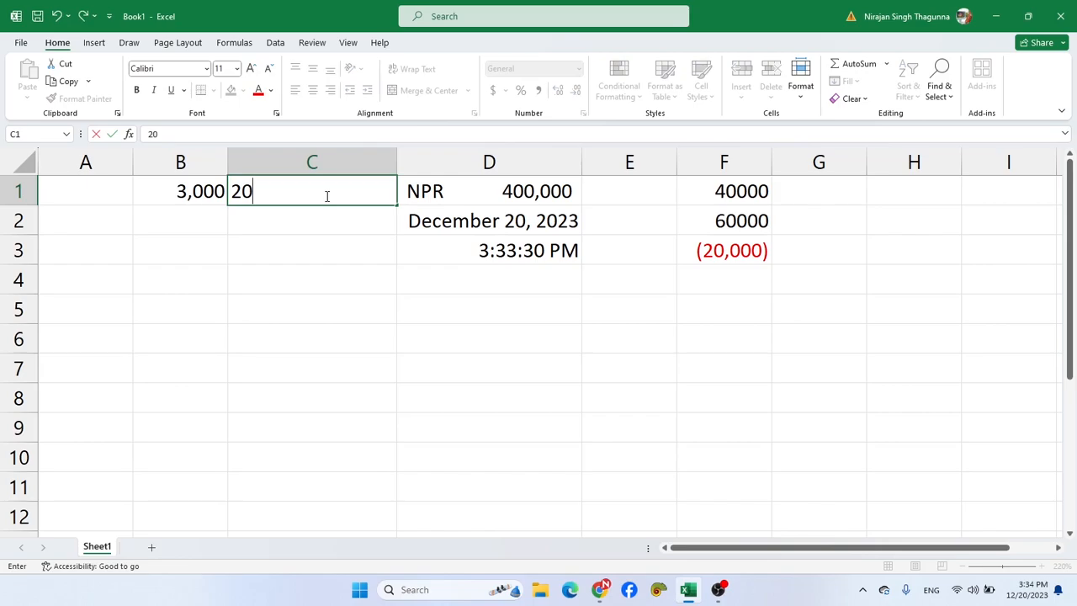
pyautogui.press('Return')
pyautogui.write('2')
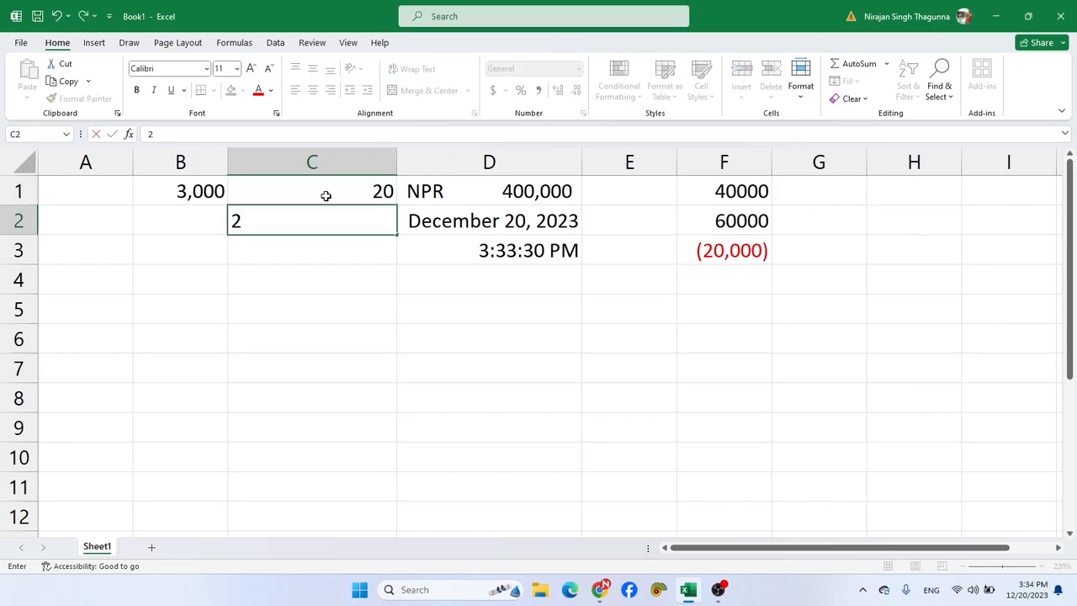
pyautogui.write('5')
pyautogui.press('Return')
pyautogui.write('40')
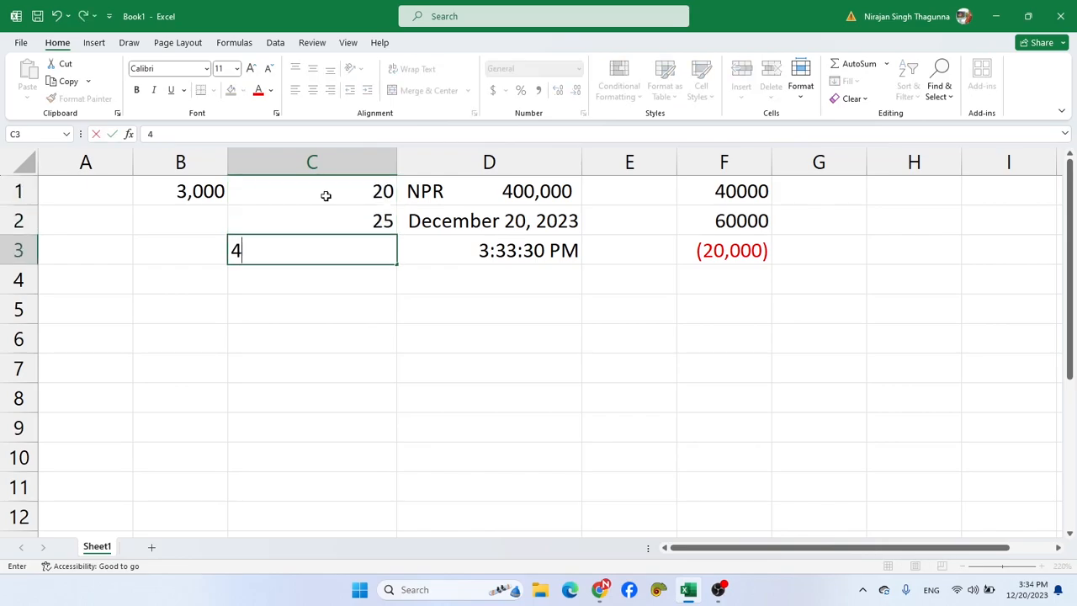
pyautogui.press('Return')
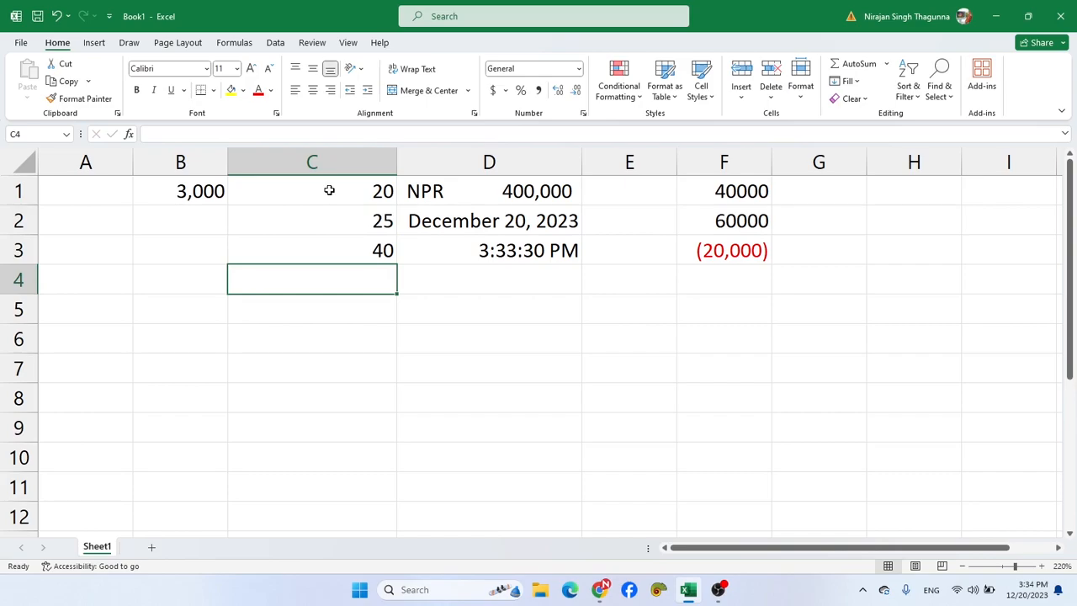
# - Format cells C1 to C3 as Percentage with 0 decimal places
pyautogui.click(328, 192)
pyautogui.moveTo(329, 205); pyautogui.dragTo(329, 246)
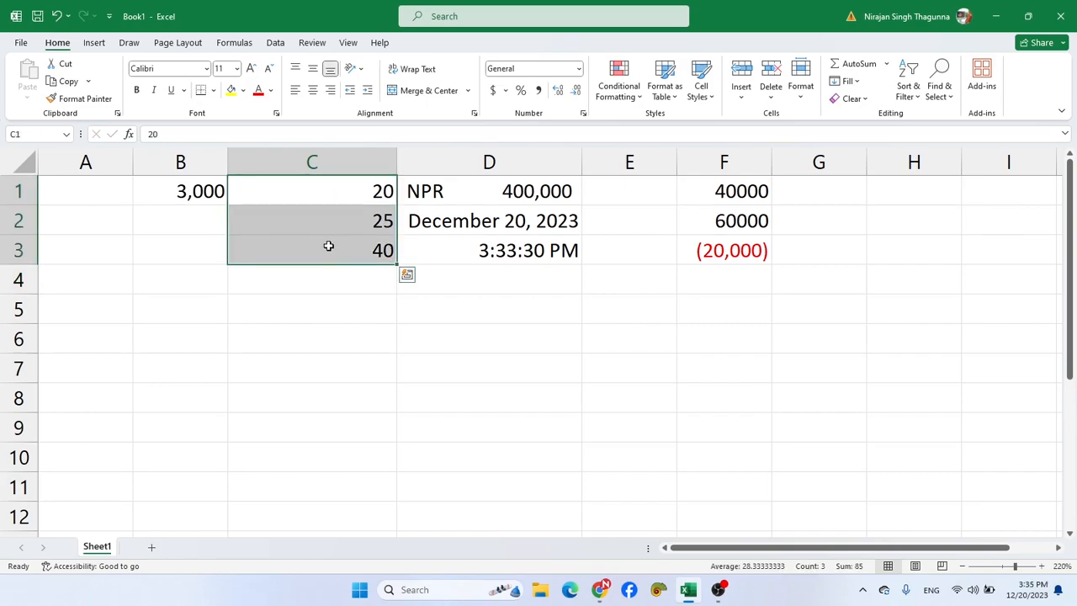
pyautogui.hotkey('ctrl', '1')
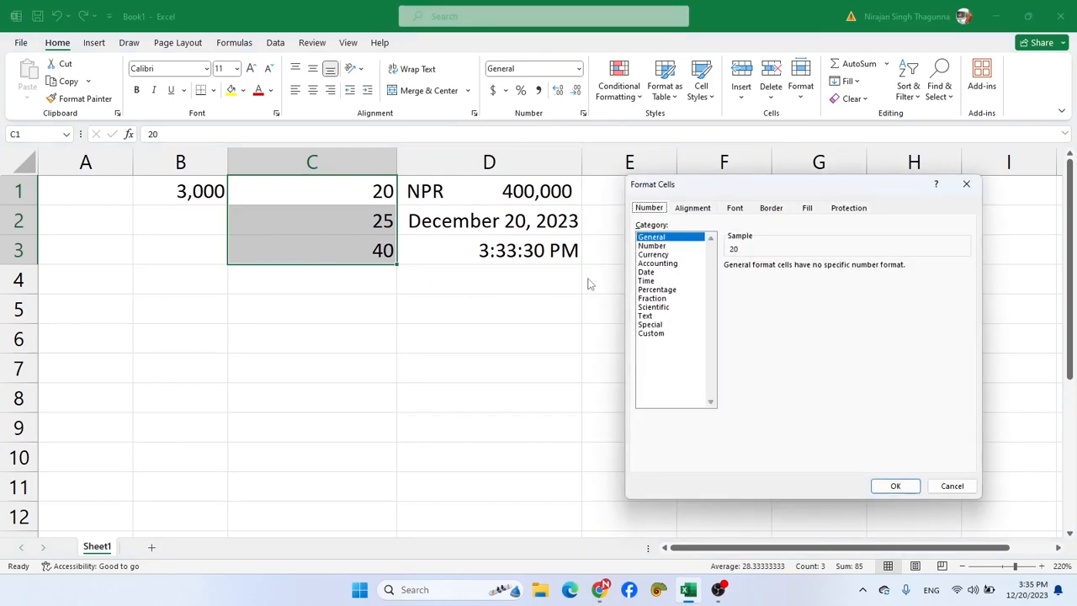
pyautogui.click(657, 289)
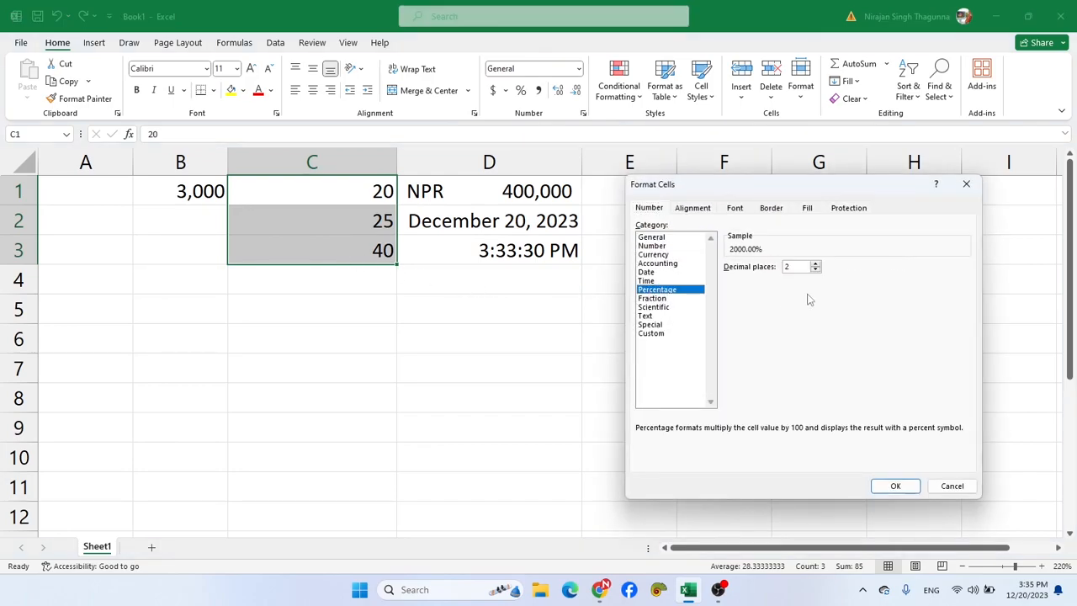
pyautogui.click(815, 271)
pyautogui.click(816, 270)
pyautogui.click(894, 486)
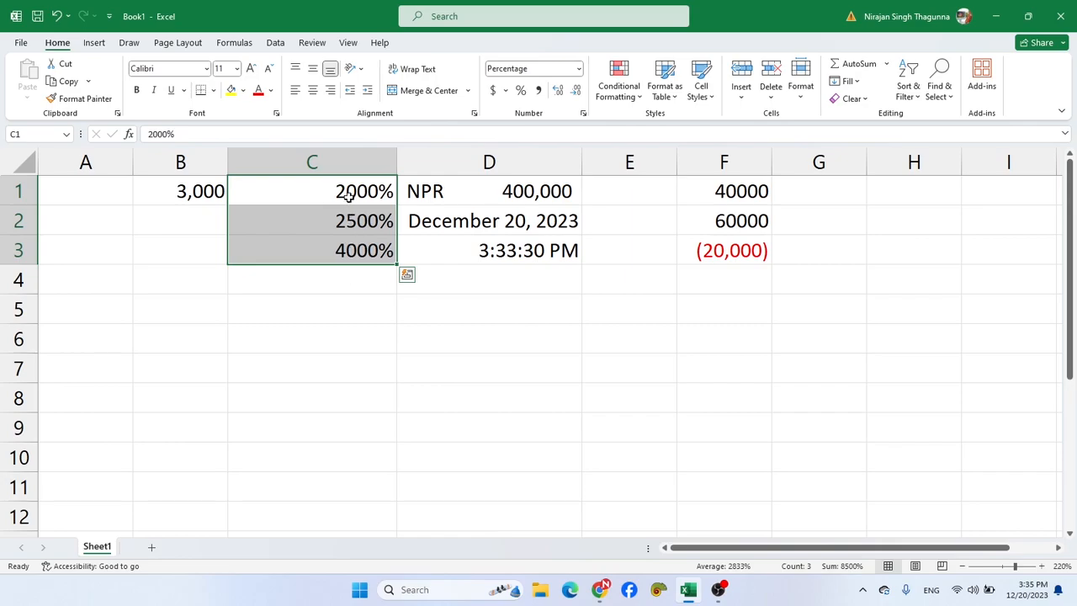
pyautogui.click(303, 342)
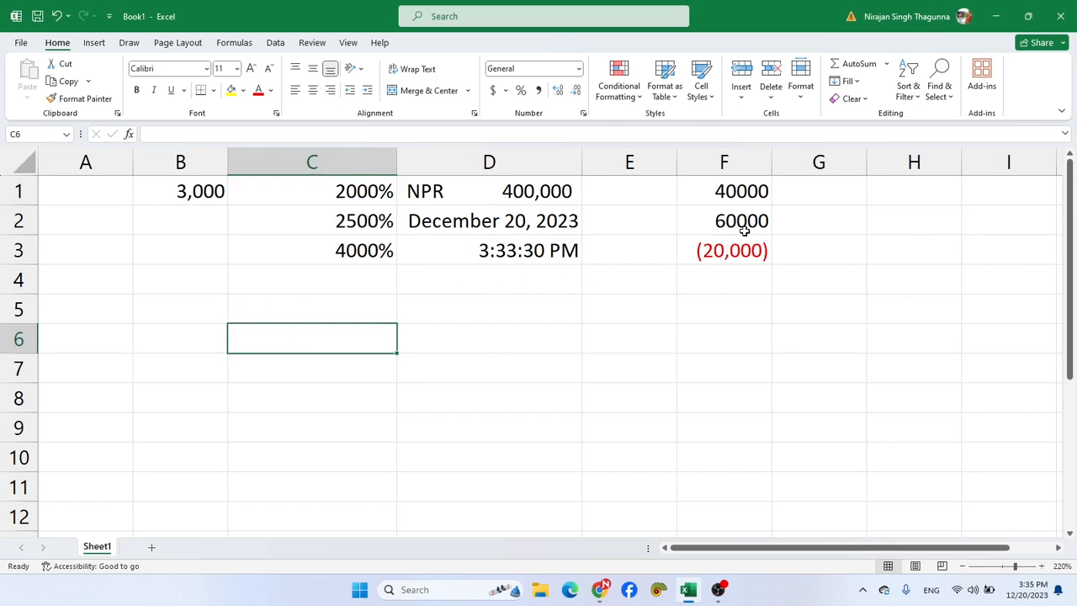
# - Format the empty cells G1 to G9 as Percentage with 0 decimal places
pyautogui.click(807, 186)
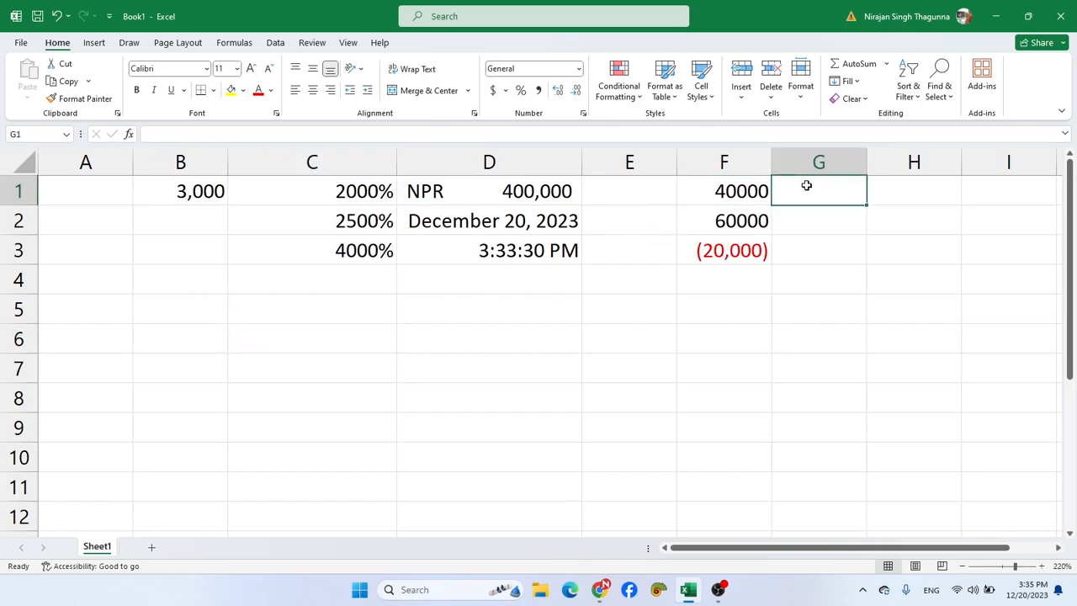
pyautogui.moveTo(805, 183); pyautogui.dragTo(819, 415)
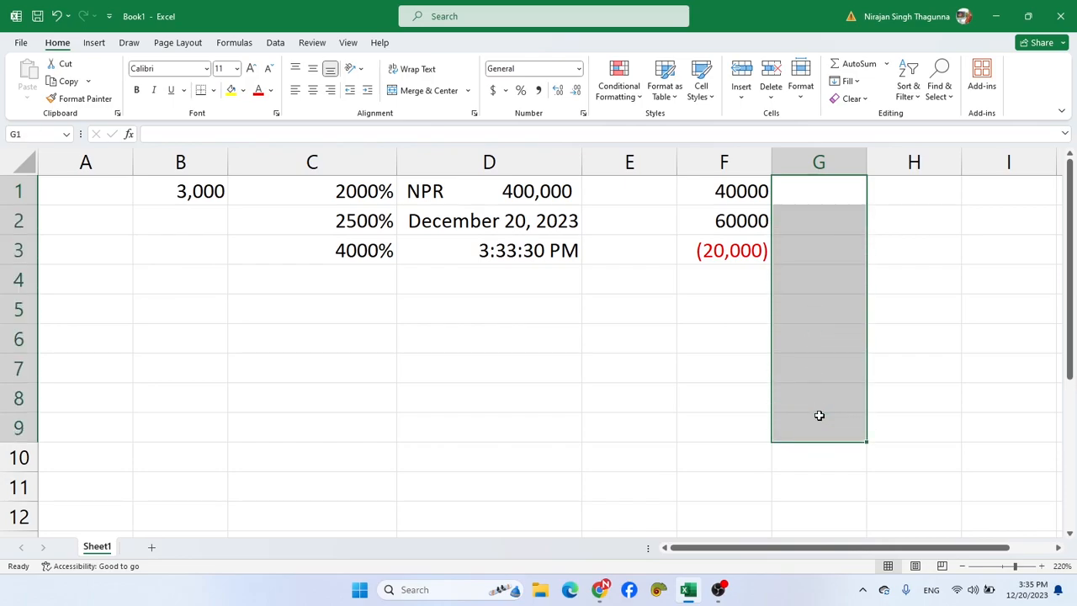
pyautogui.hotkey('ctrl', '1')
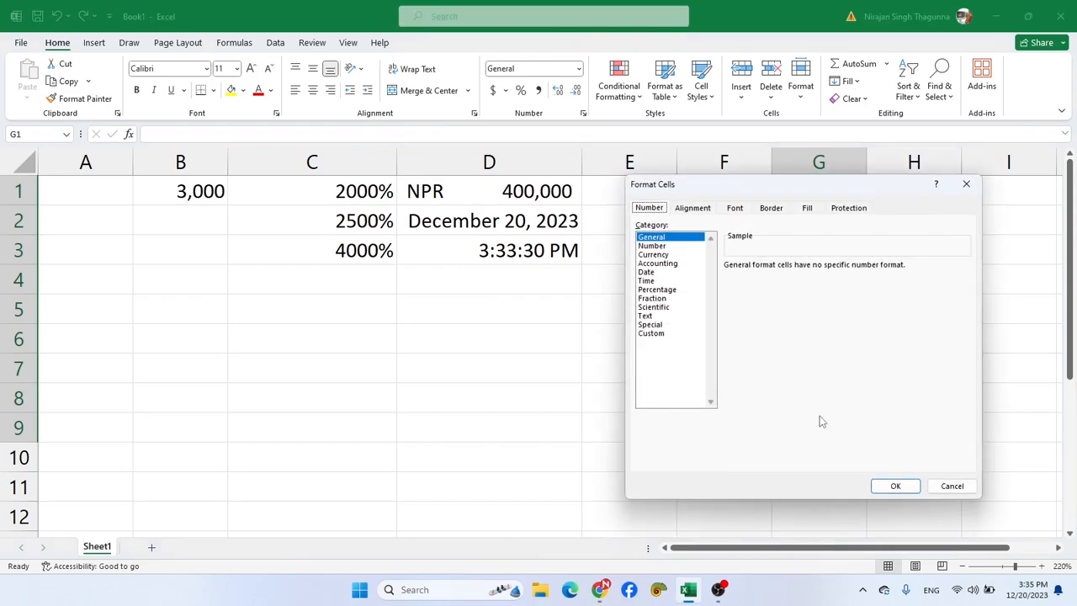
pyautogui.click(669, 290)
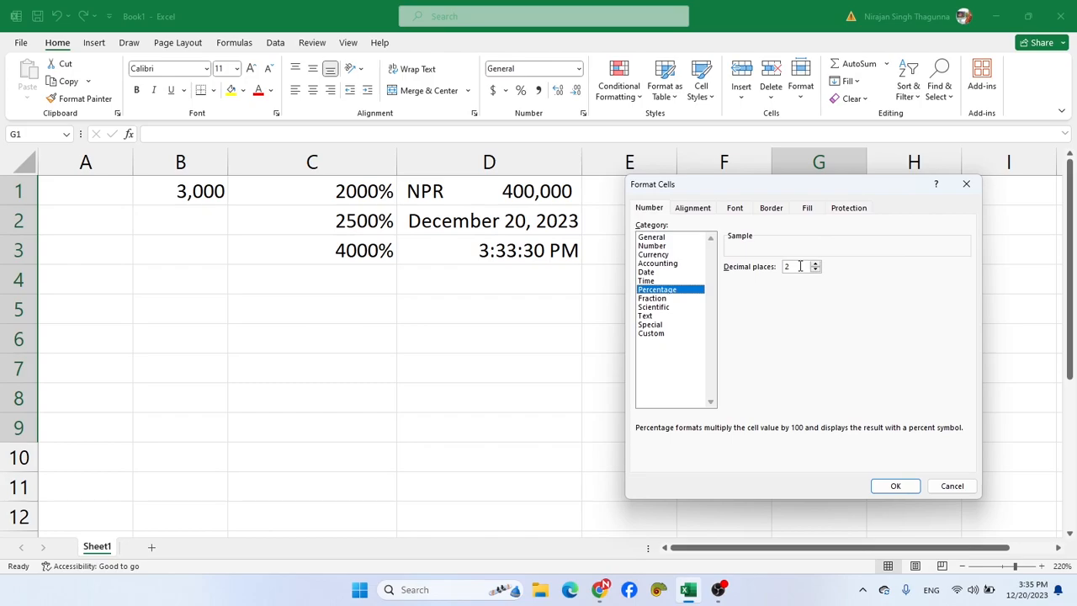
pyautogui.doubleClick(814, 270)
pyautogui.click(896, 485)
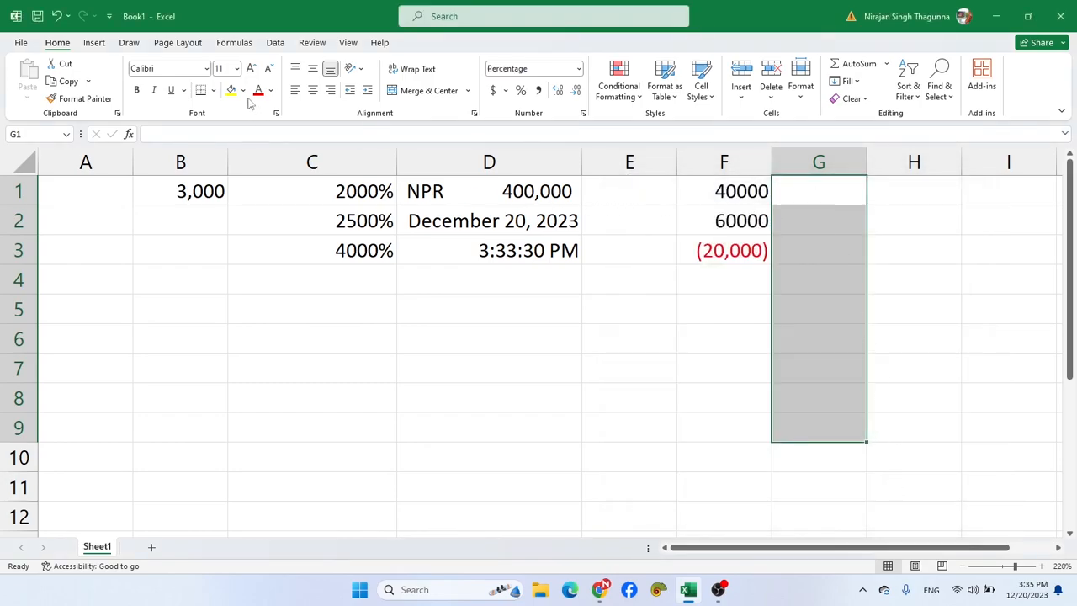
# - Apply all borders to cells G1 to G9
pyautogui.click(213, 90)
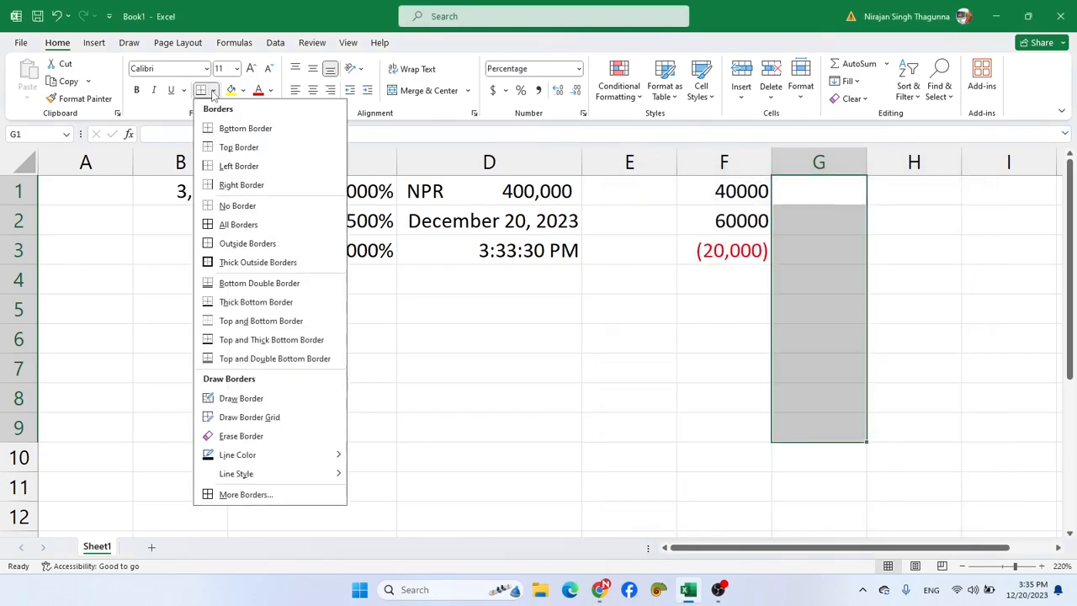
pyautogui.click(229, 224)
pyautogui.click(923, 282)
# - Enter 20%, 30% and 40% in cells G1 to G3
pyautogui.click(829, 199)
pyautogui.write('20')
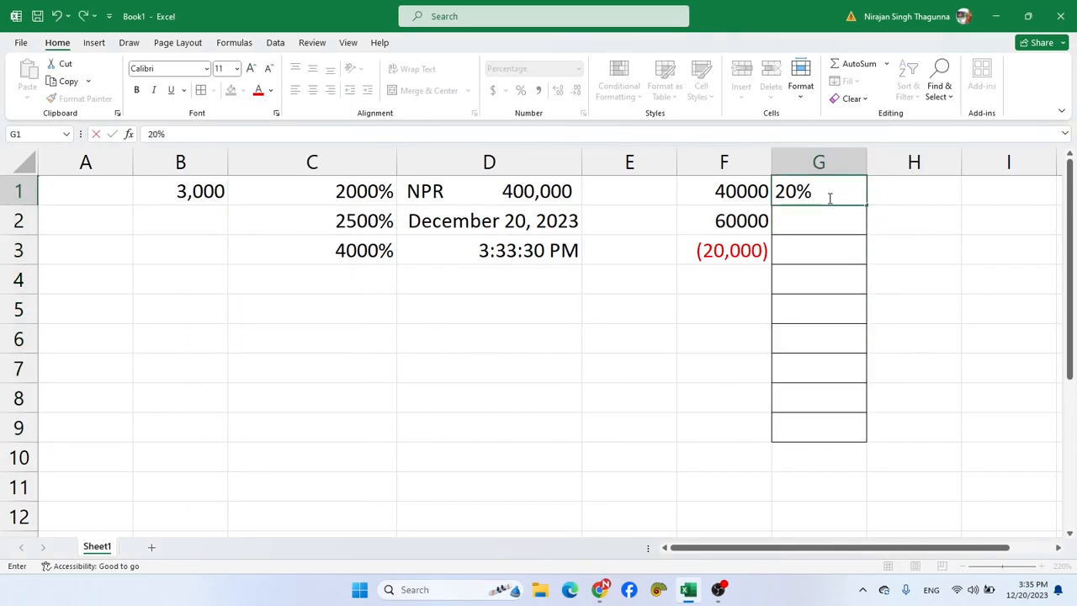
pyautogui.press('Return')
pyautogui.write('30')
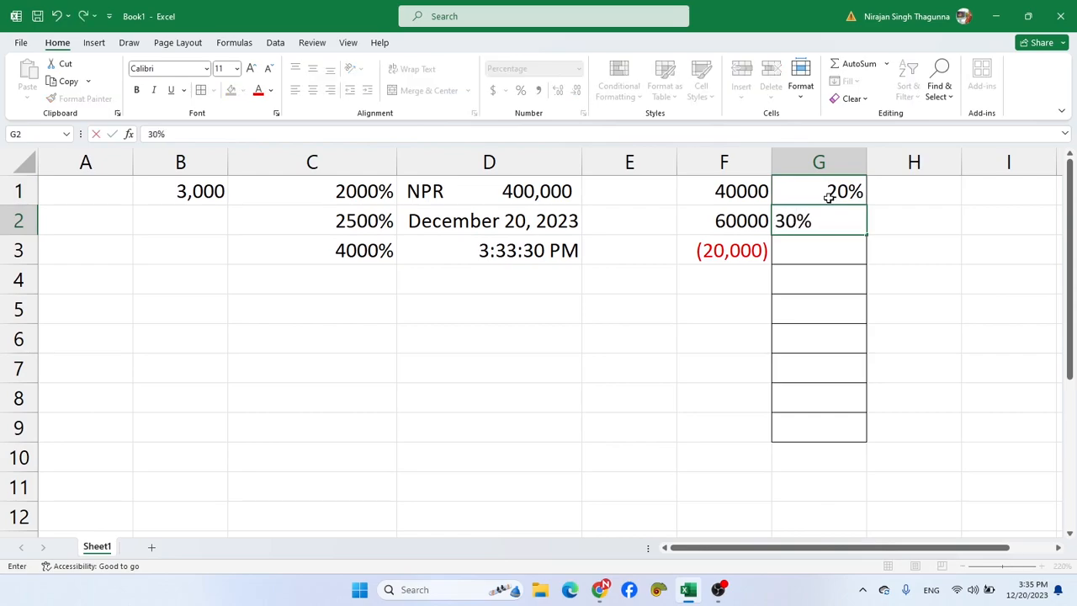
pyautogui.press('Return')
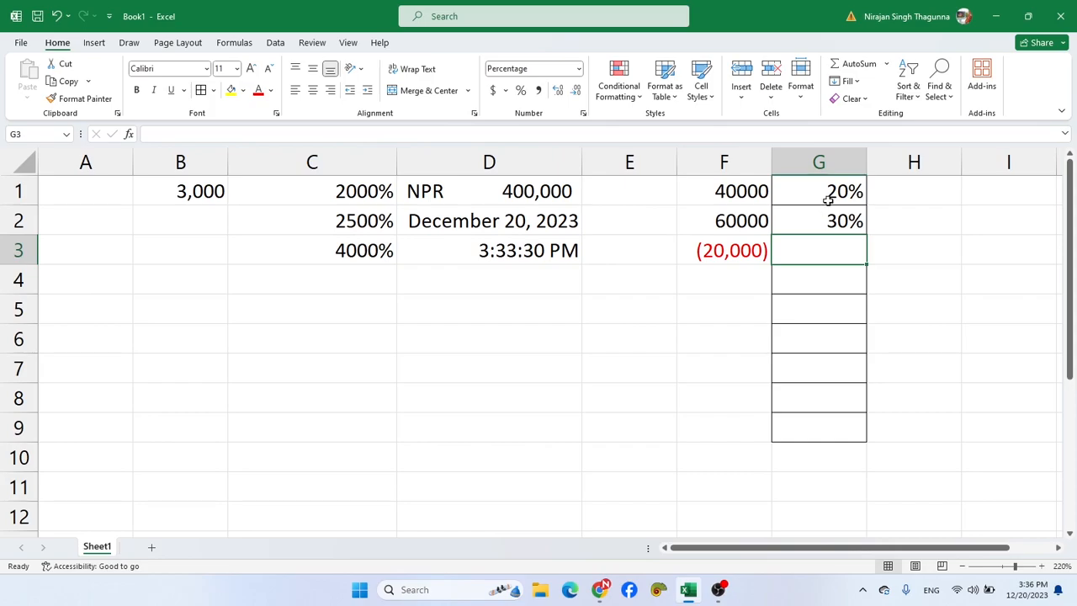
pyautogui.write('40')
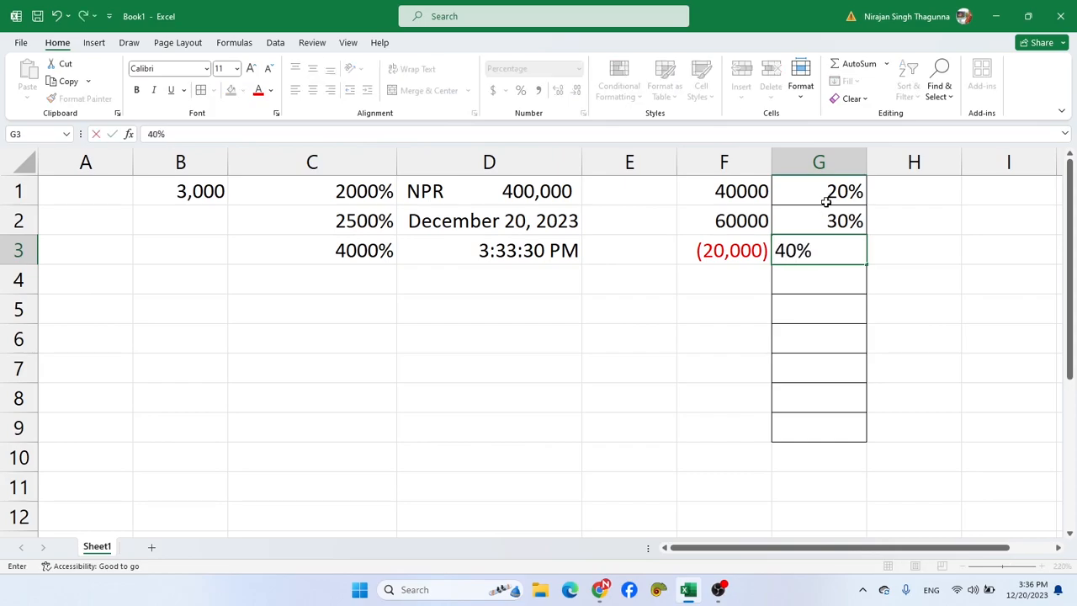
pyautogui.press('Return')
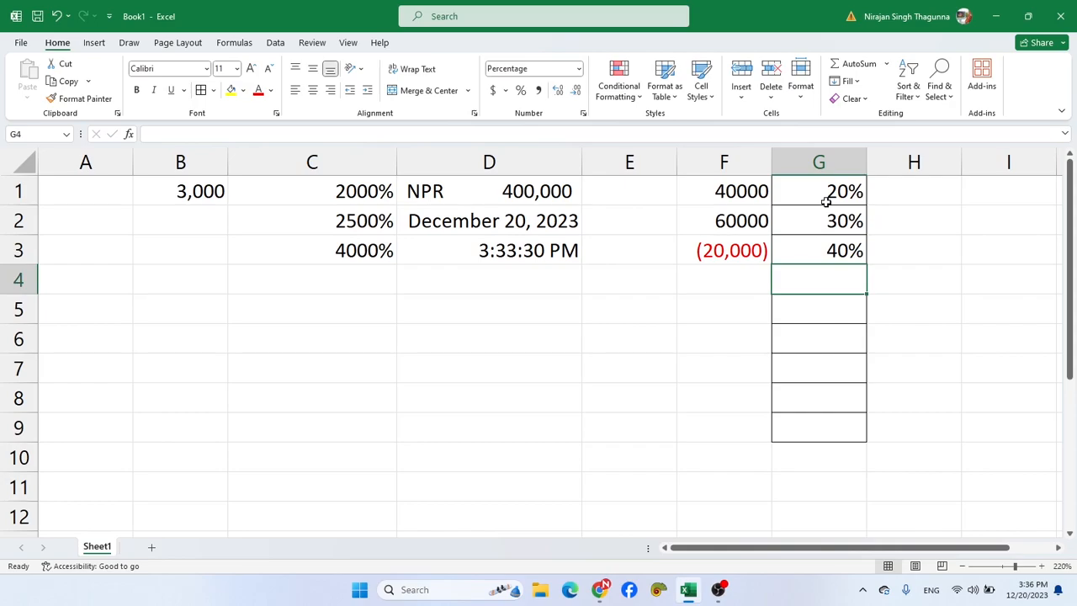
pyautogui.click(283, 200)
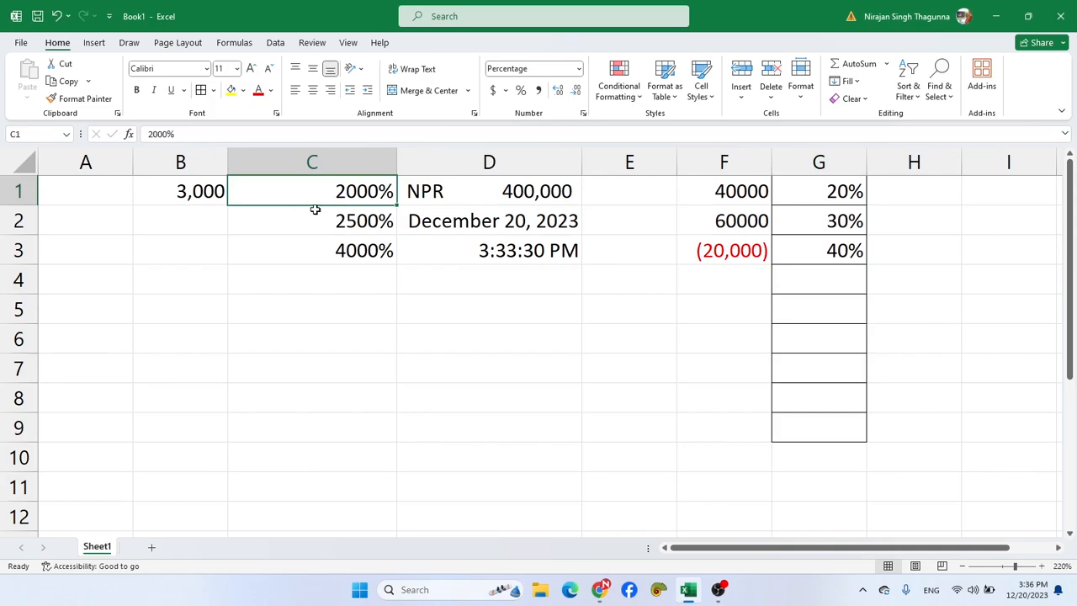
pyautogui.click(844, 202)
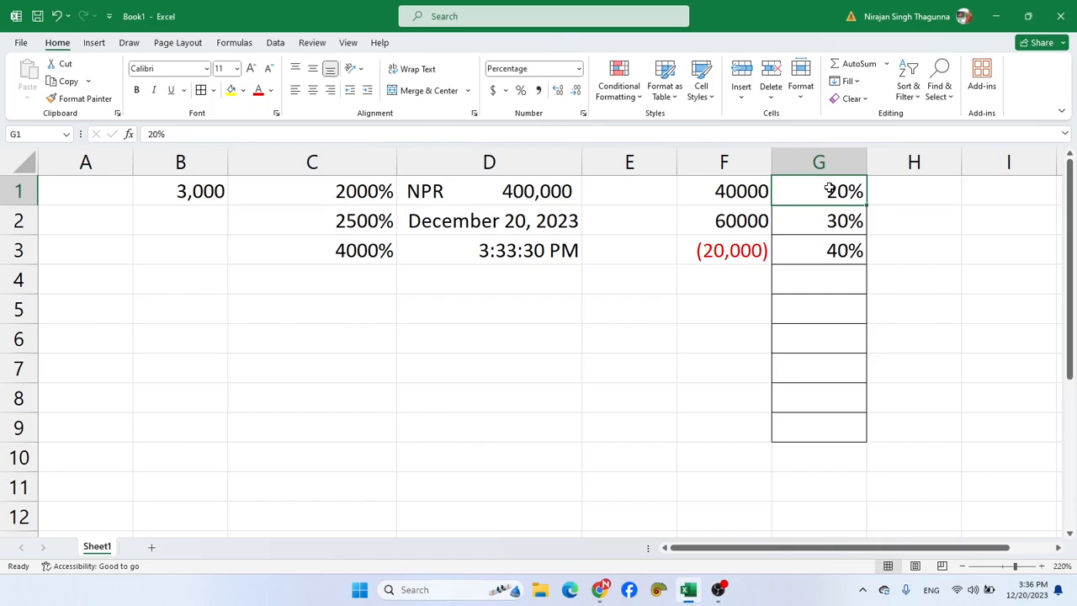
pyautogui.click(574, 346)
pyautogui.click(356, 299)
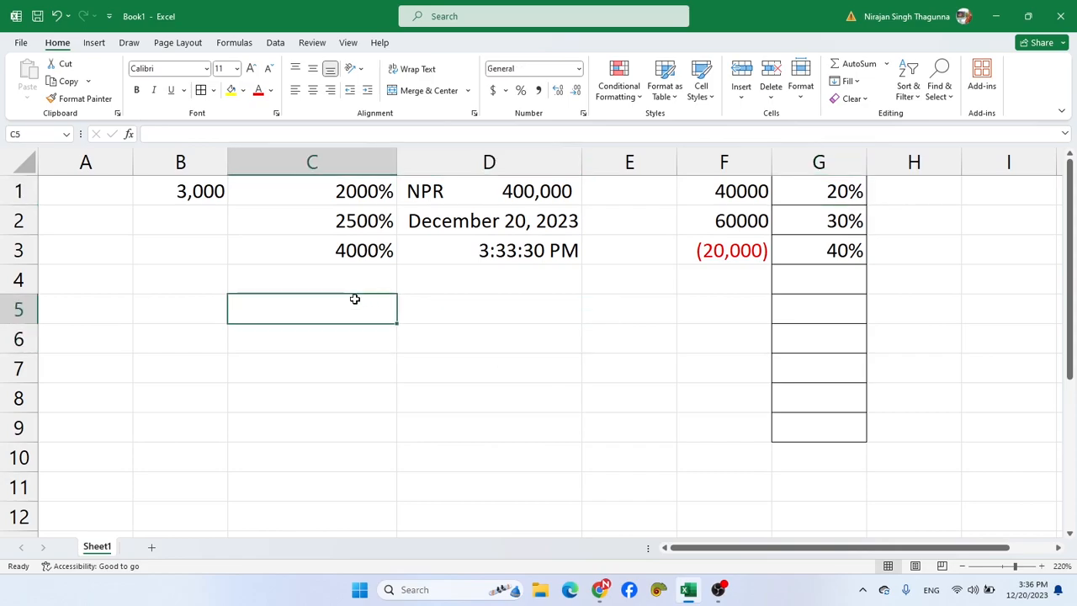
pyautogui.hotkey('ctrl', '1')
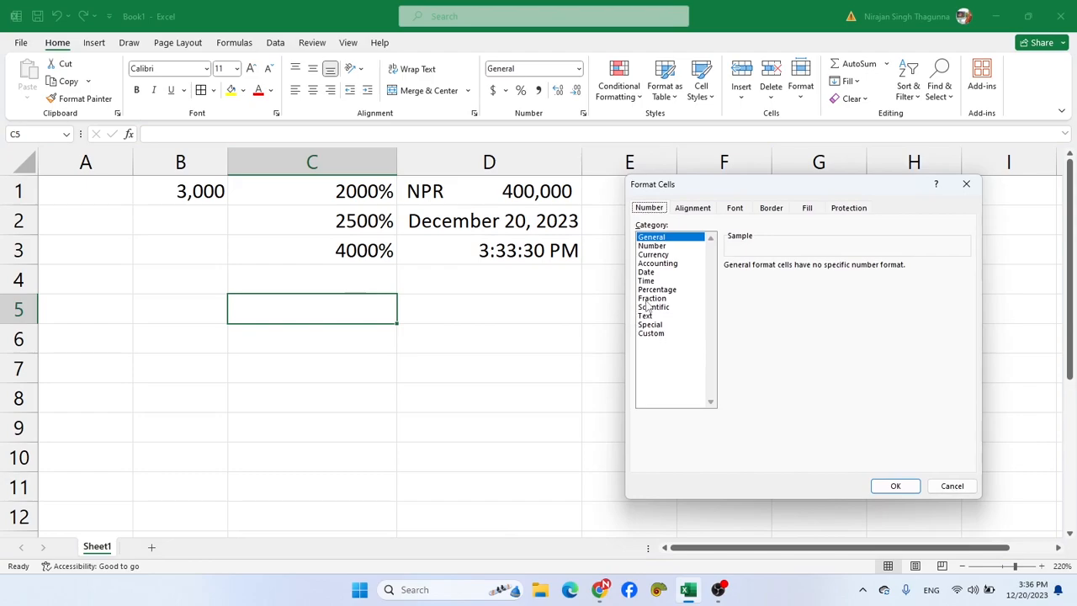
pyautogui.click(944, 487)
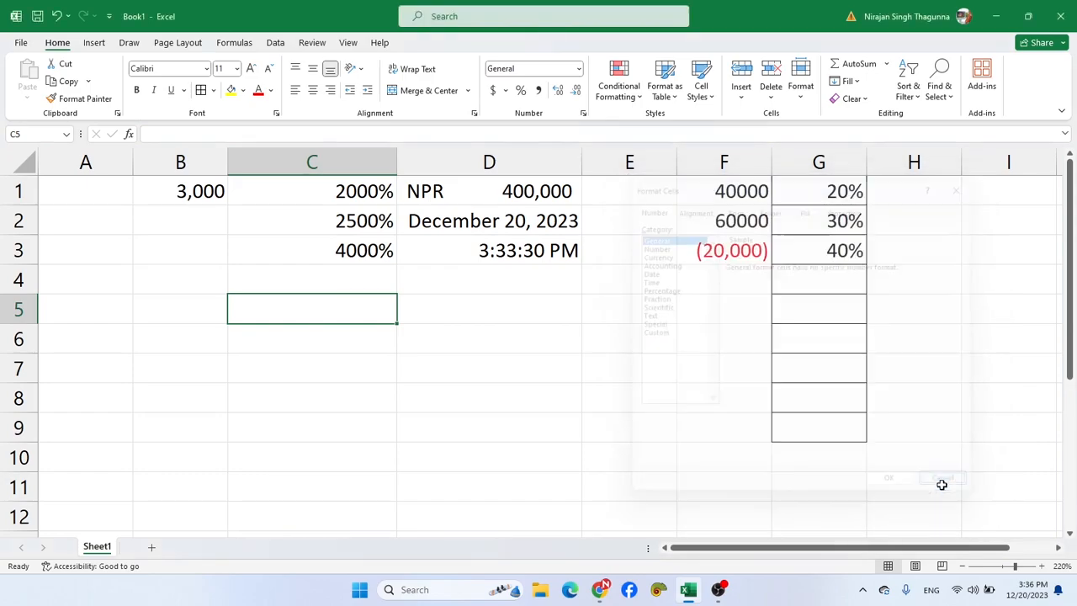
pyautogui.click(178, 248)
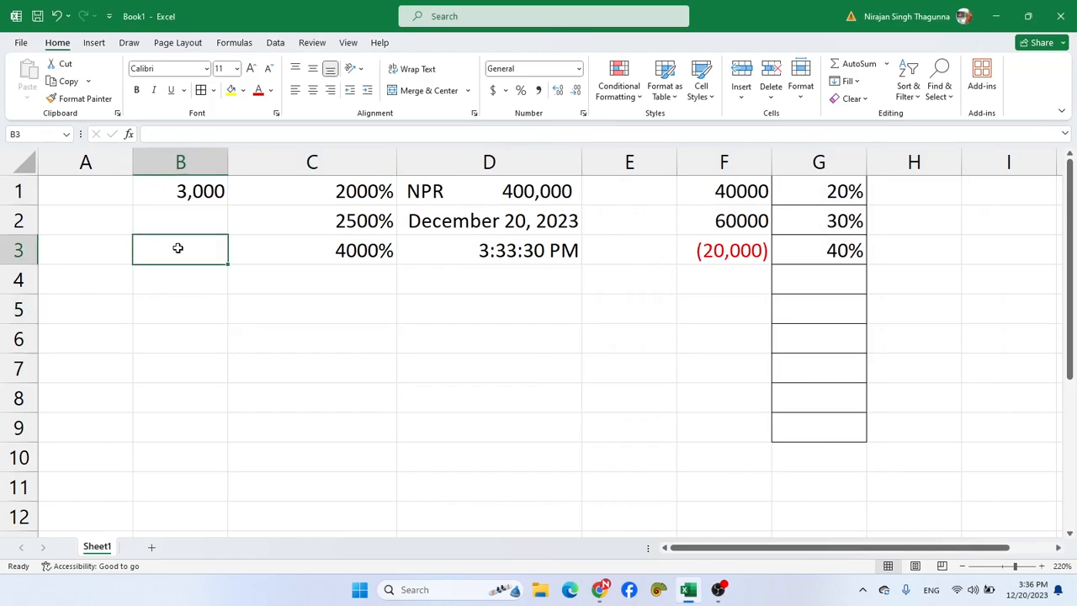
# - Enter the formula =3/8 in cell B3
pyautogui.write('=')
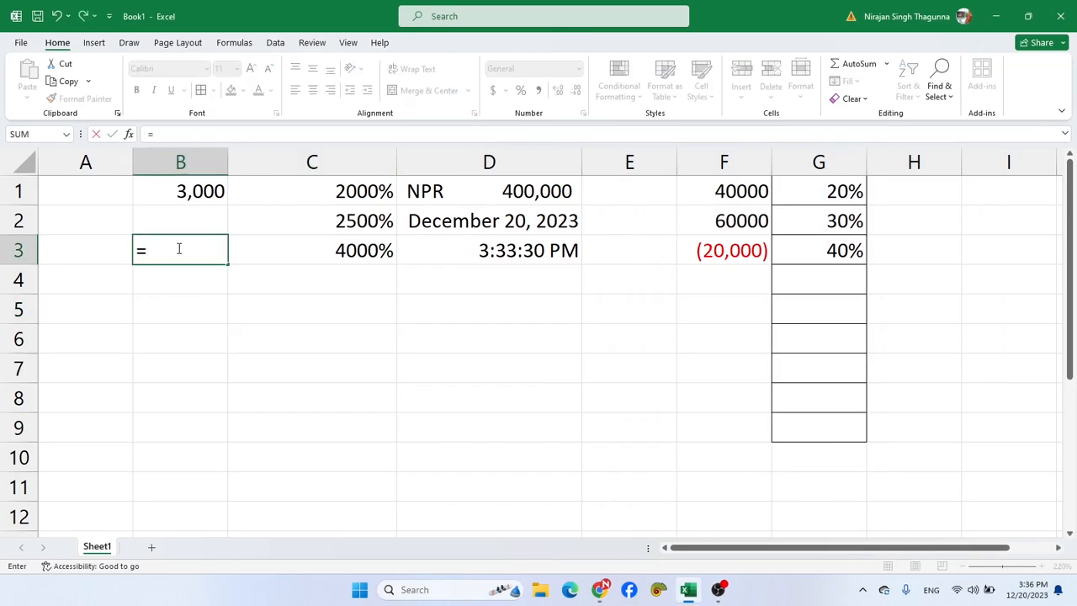
pyautogui.write('3/8')
pyautogui.press('Return')
# - Format cell B3 as Fraction with the type Up to one digit (1/4)
pyautogui.click(179, 250)
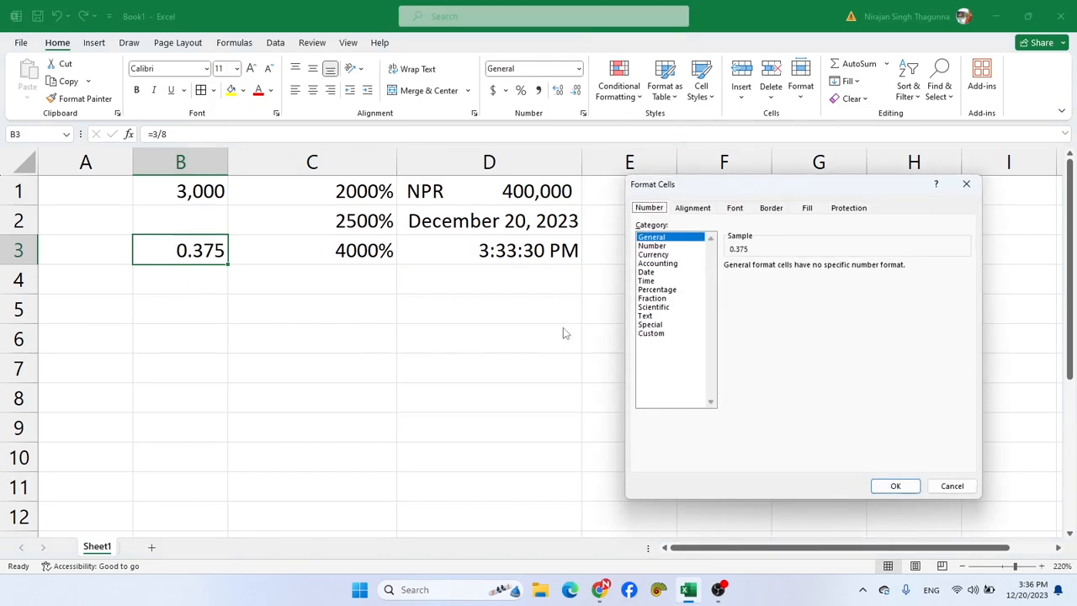
pyautogui.click(651, 299)
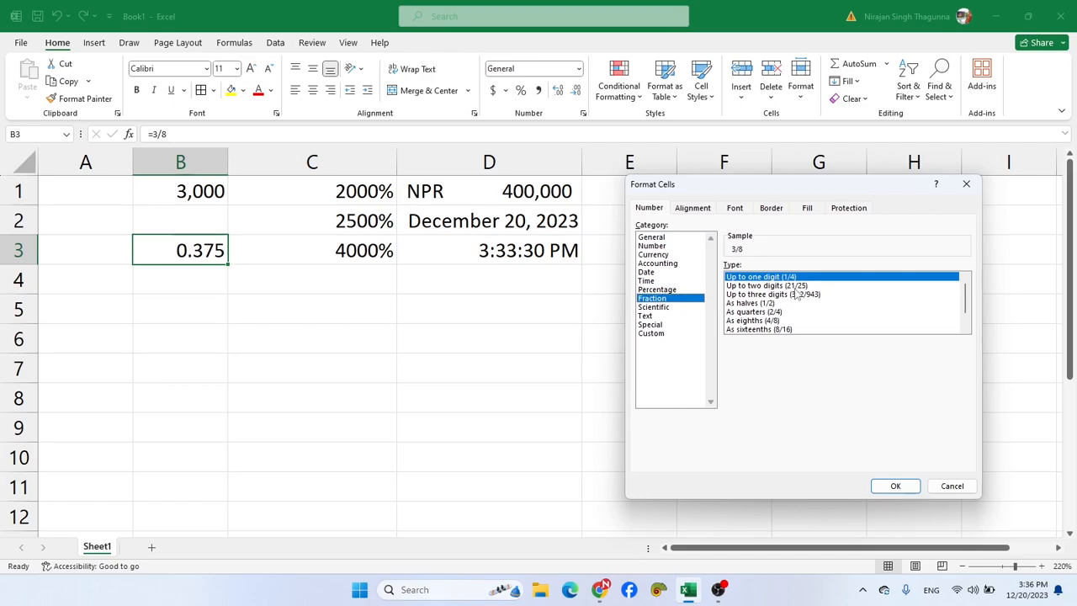
pyautogui.click(895, 486)
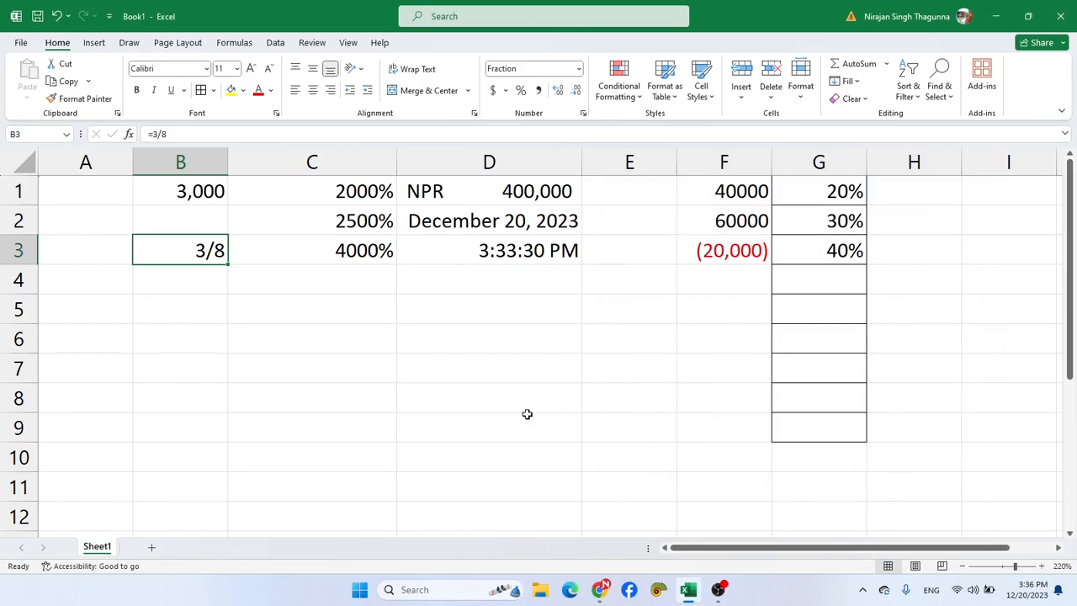
pyautogui.click(207, 278)
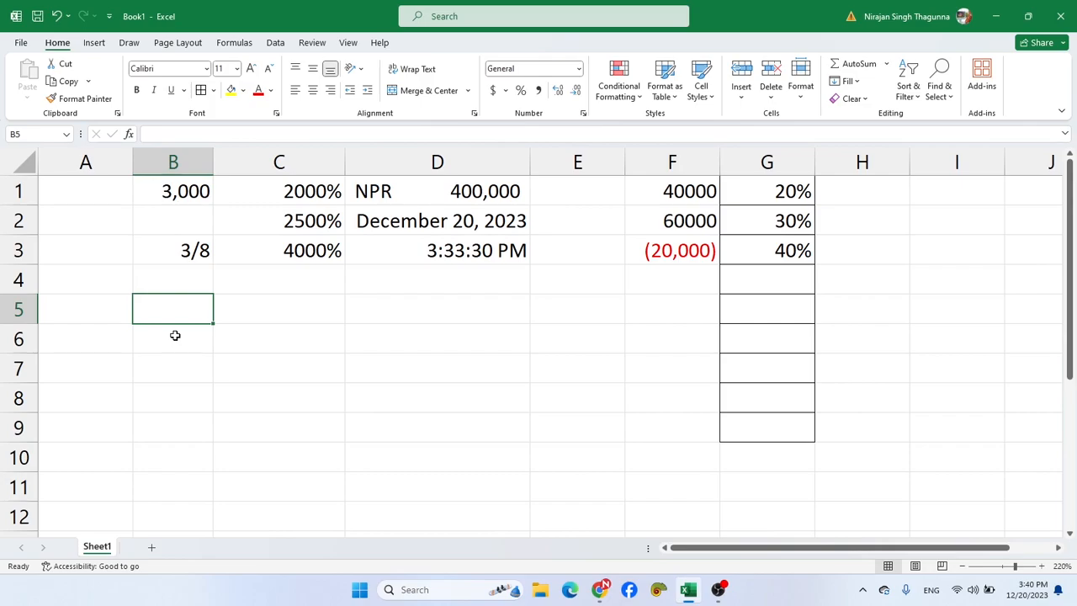
pyautogui.write('1')
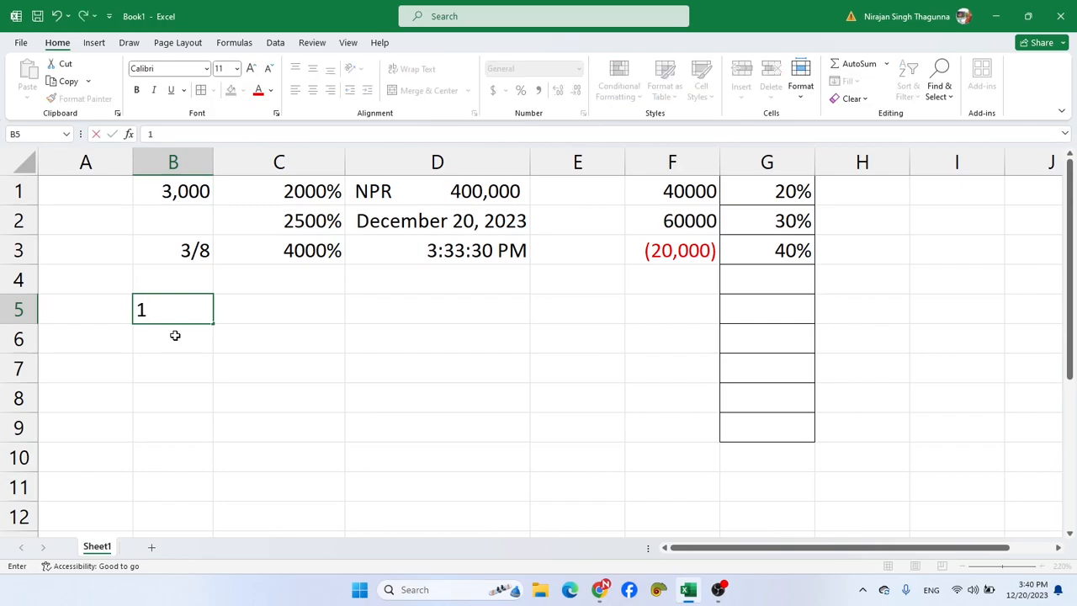
pyautogui.write('2345678')
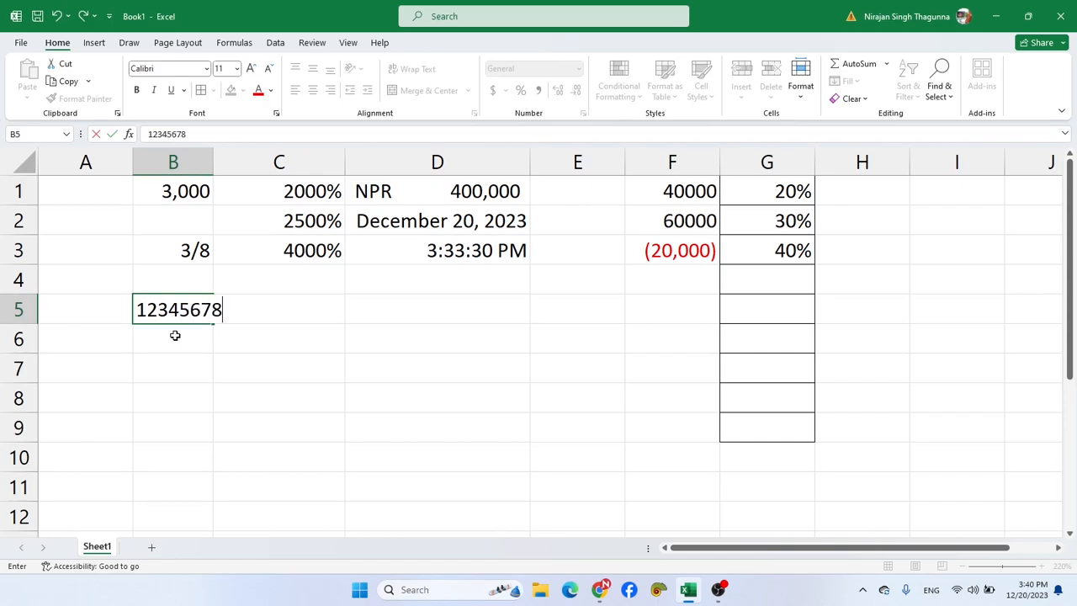
pyautogui.write('901')
pyautogui.press('Return')
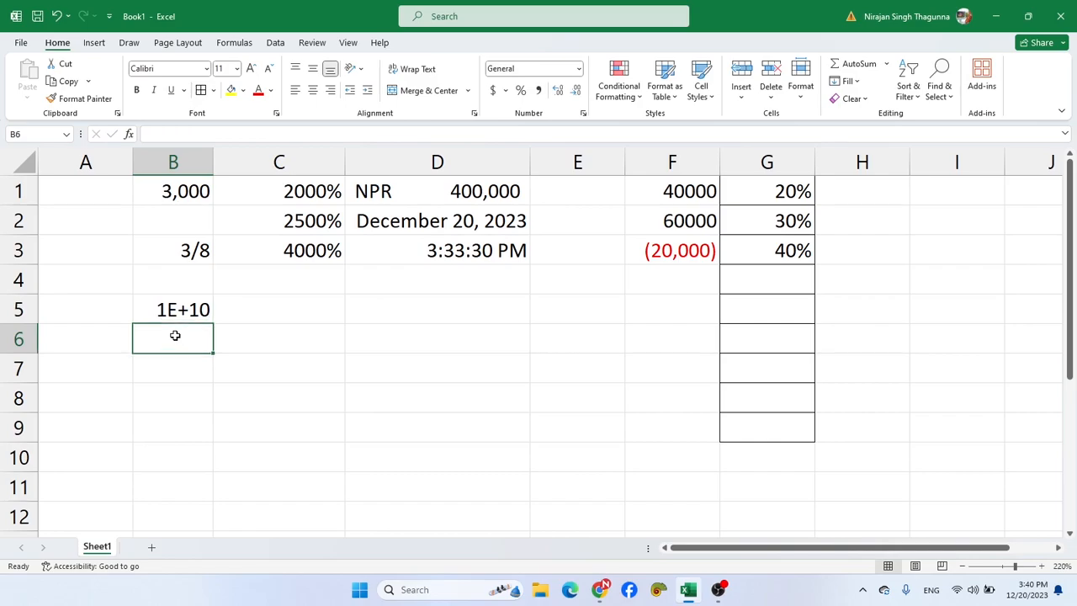
# - Format cell B5 as Number with 0 decimal places and autofit the width of column B to its contents
pyautogui.click(181, 309)
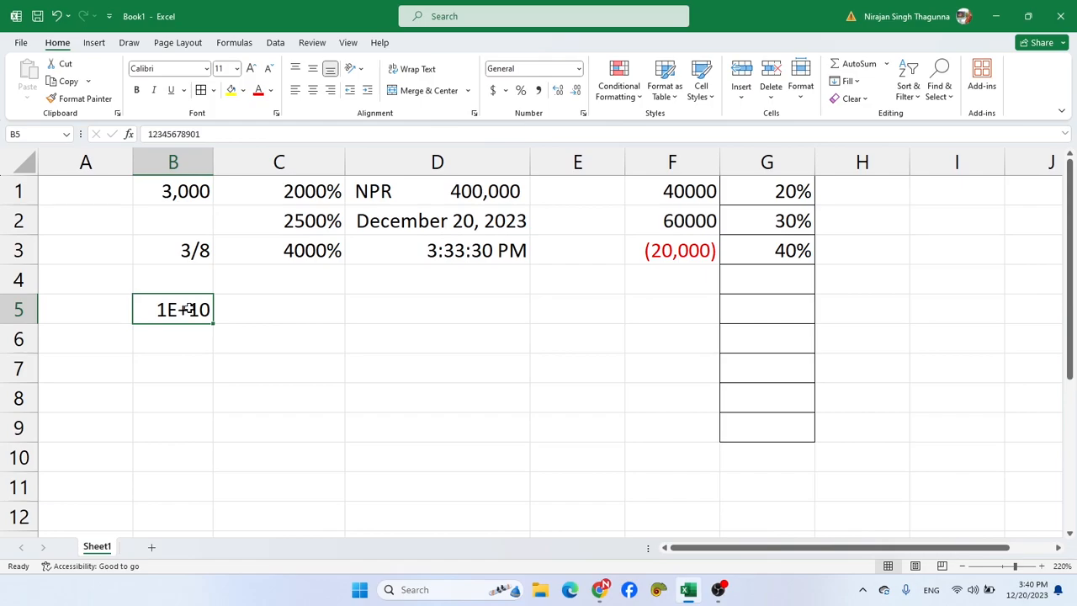
pyautogui.hotkey('ctrl', '1')
pyautogui.click(664, 308)
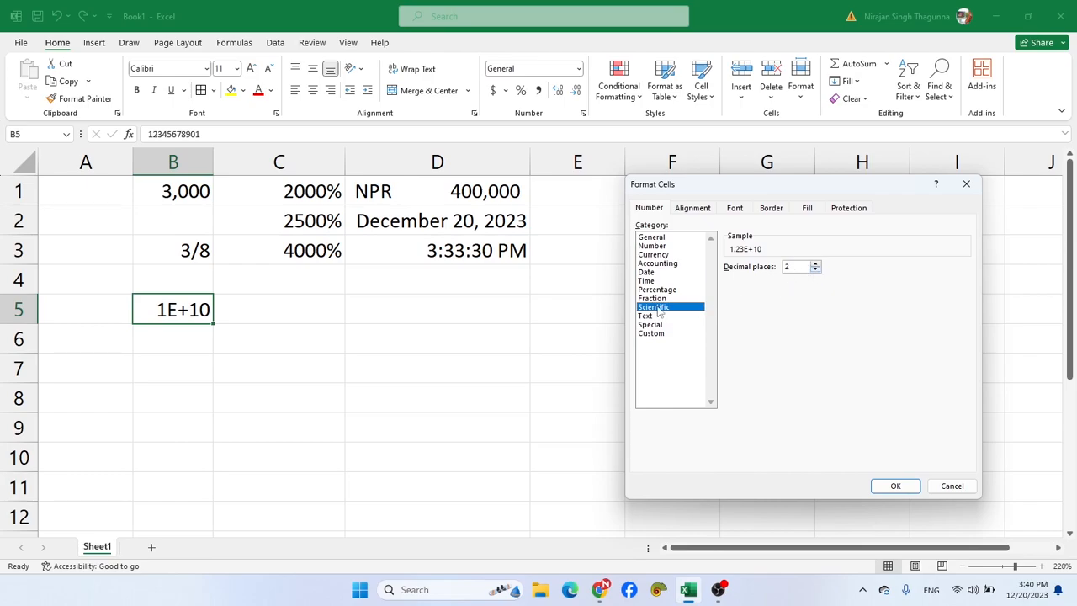
pyautogui.click(654, 246)
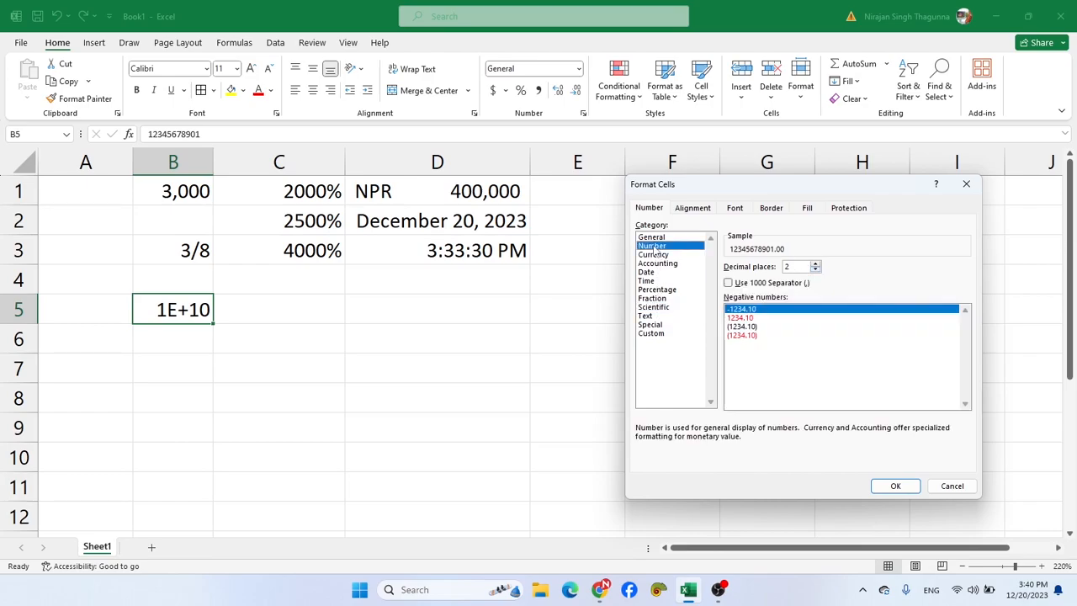
pyautogui.click(816, 270)
pyautogui.click(815, 270)
pyautogui.click(895, 485)
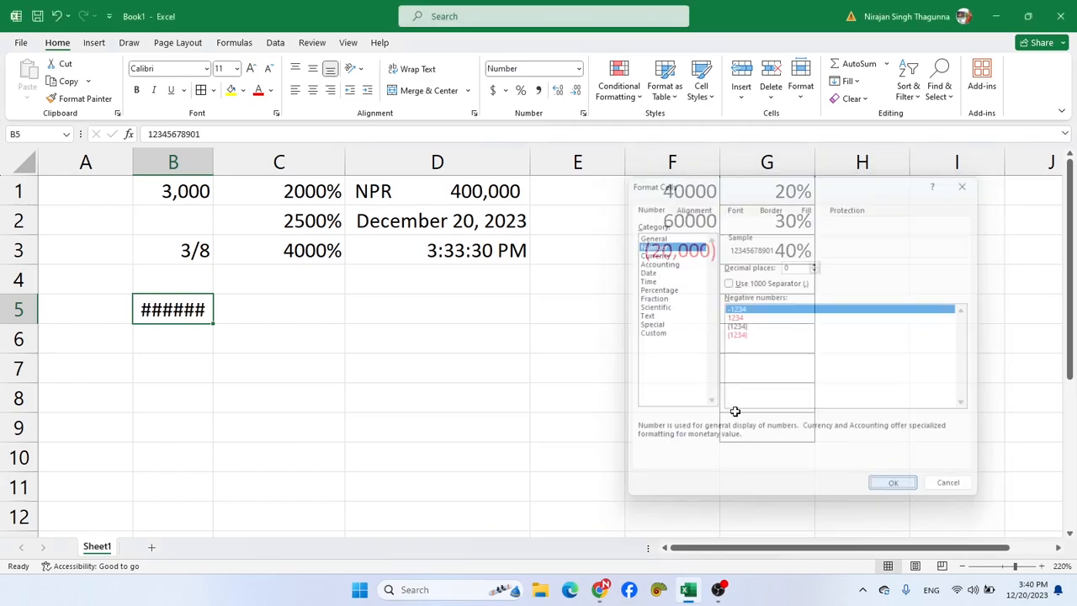
pyautogui.doubleClick(210, 156)
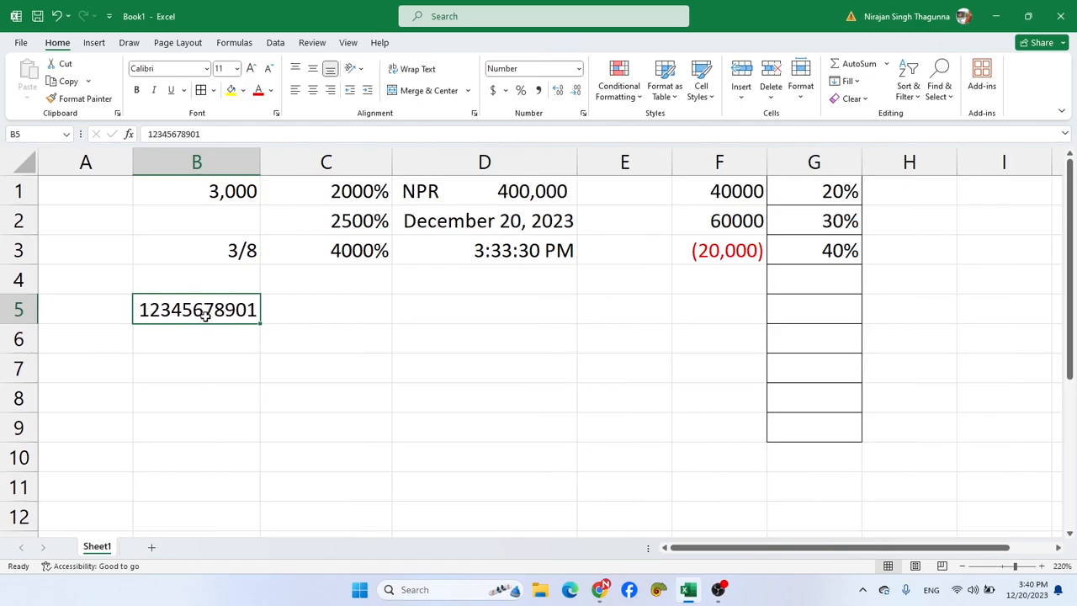
pyautogui.click(185, 337)
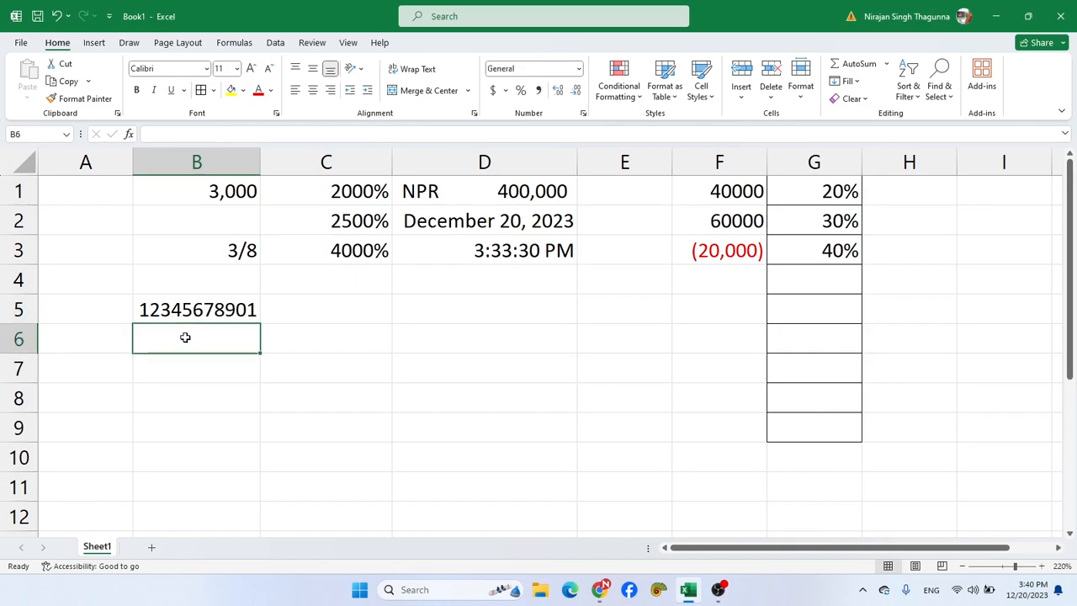
pyautogui.hotkey('ctrl', '1')
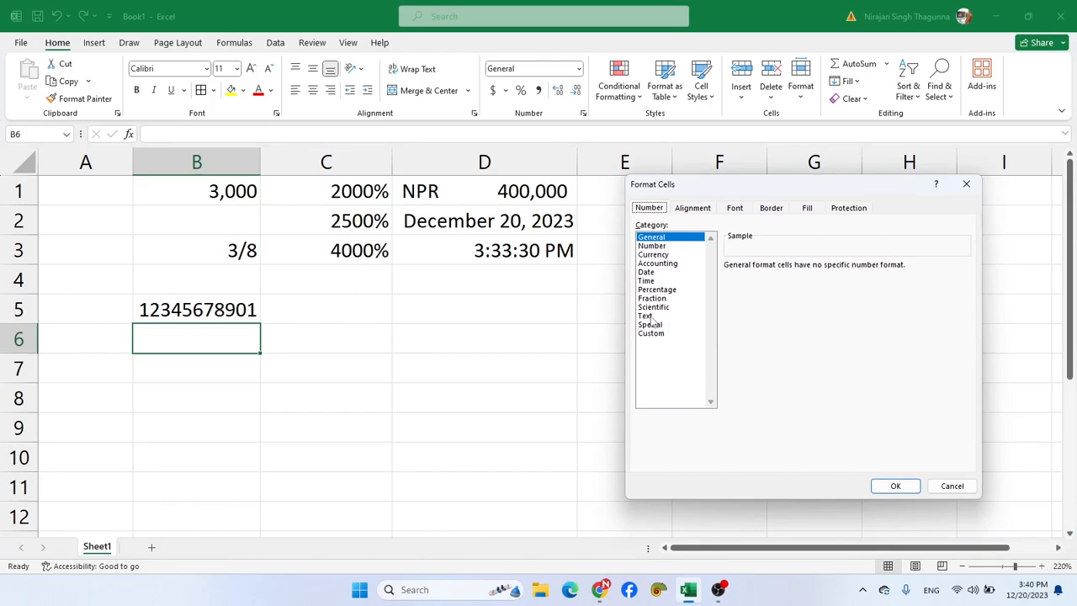
pyautogui.click(952, 486)
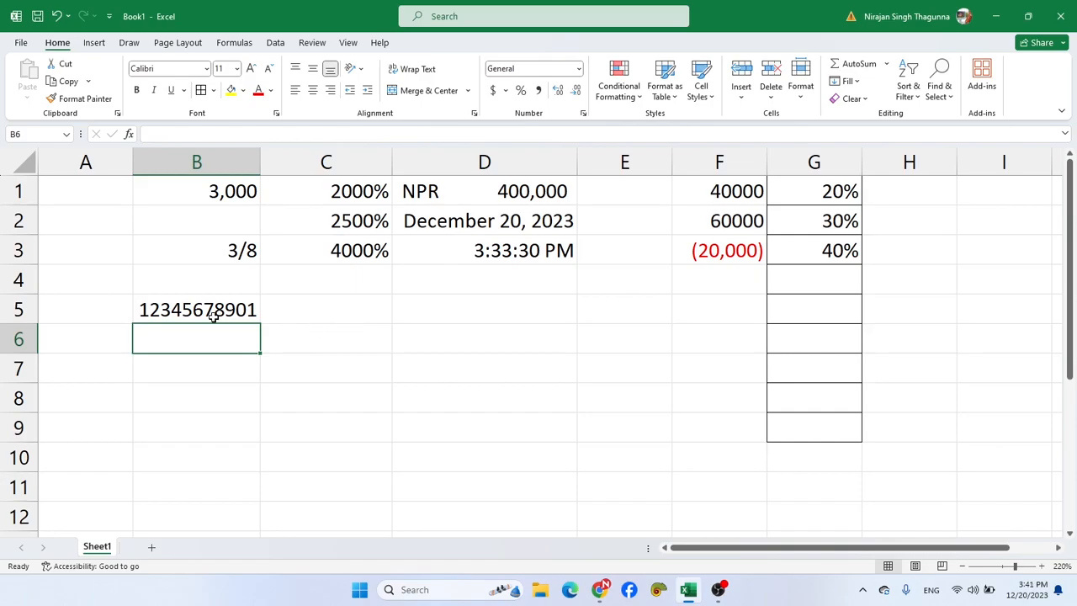
# - Enter 2000 in cell H1 and the word name in cell I1
pyautogui.click(936, 194)
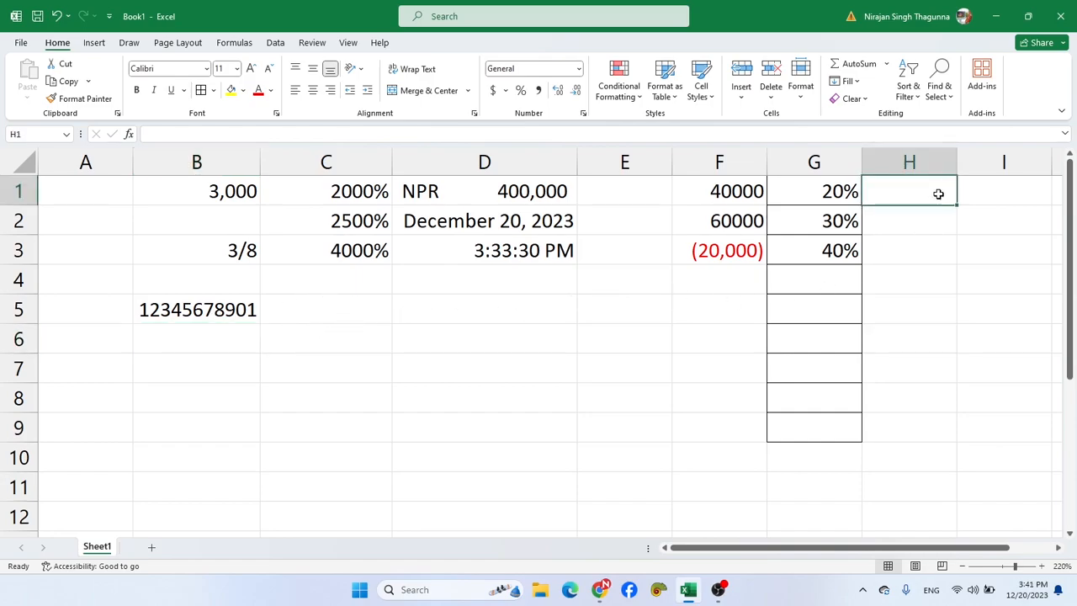
pyautogui.write('2000')
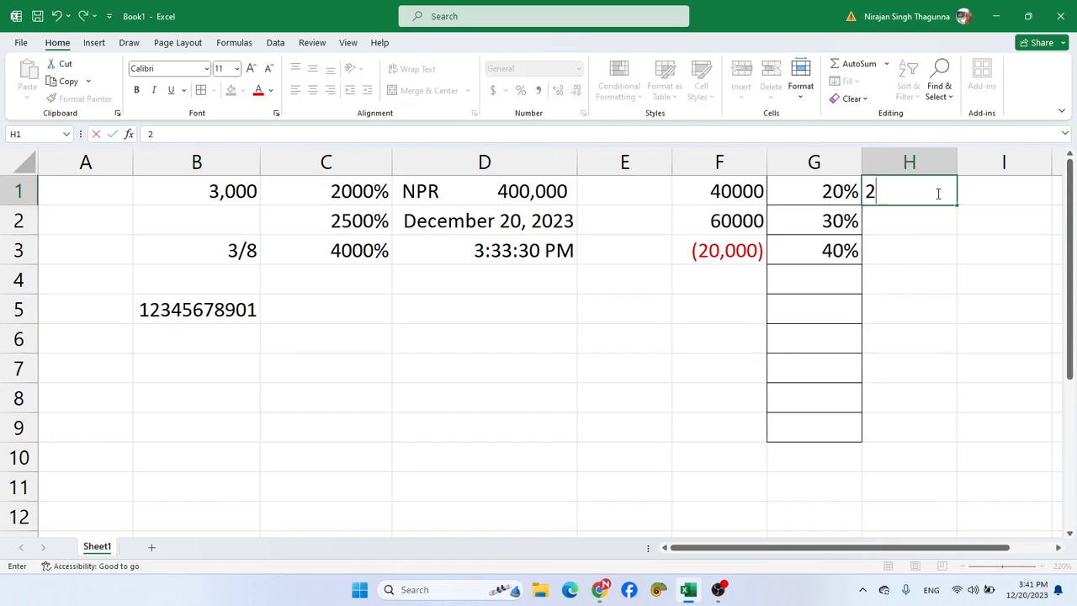
pyautogui.press('Return')
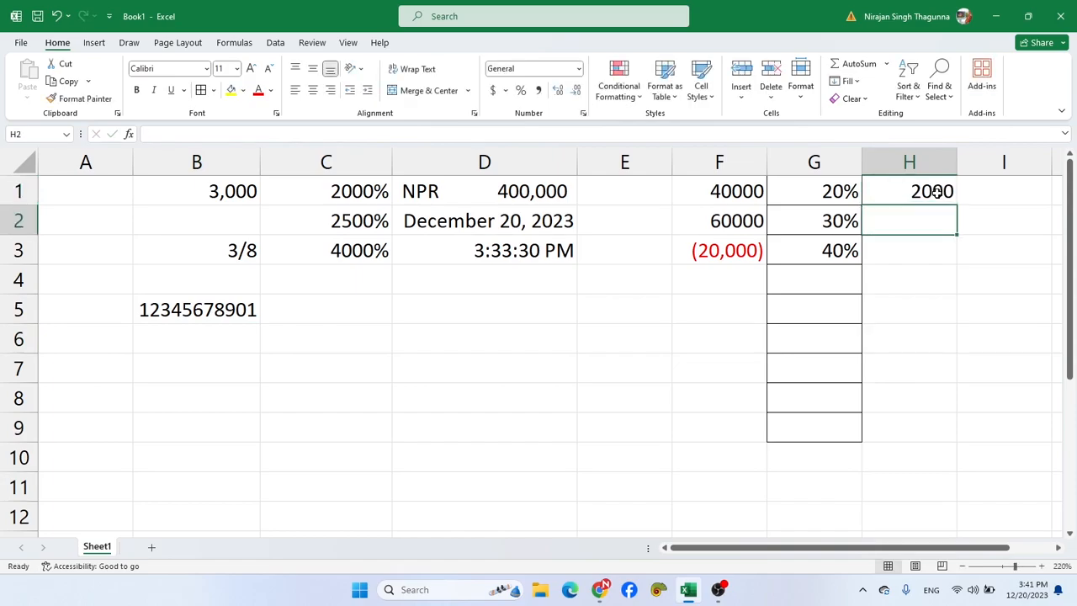
pyautogui.click(937, 192)
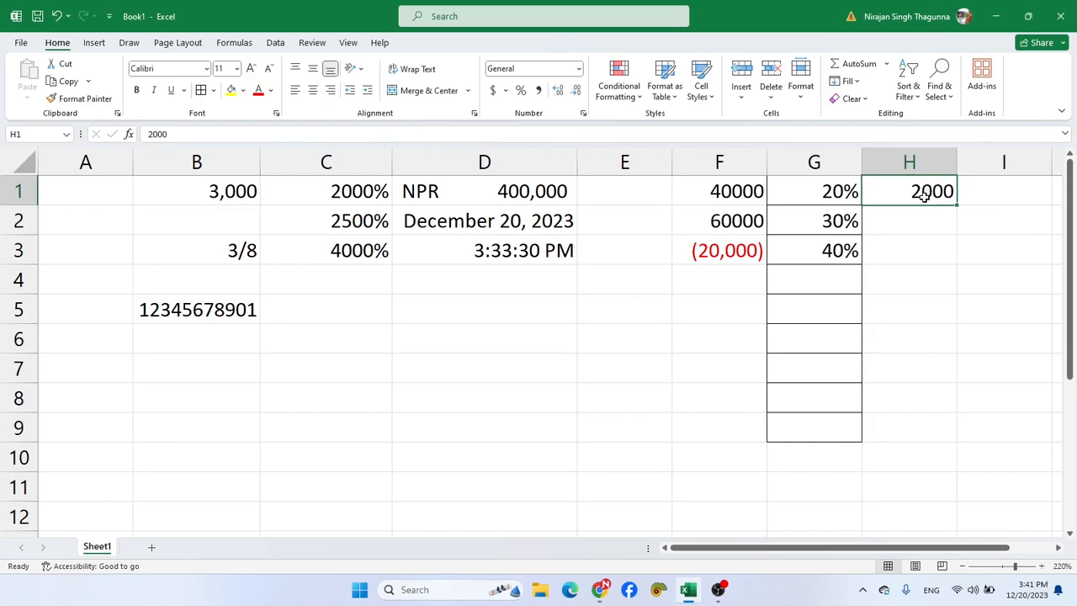
pyautogui.click(980, 196)
pyautogui.write('ne')
pyautogui.press('BackSpace')
pyautogui.write('ame')
pyautogui.press('Return')
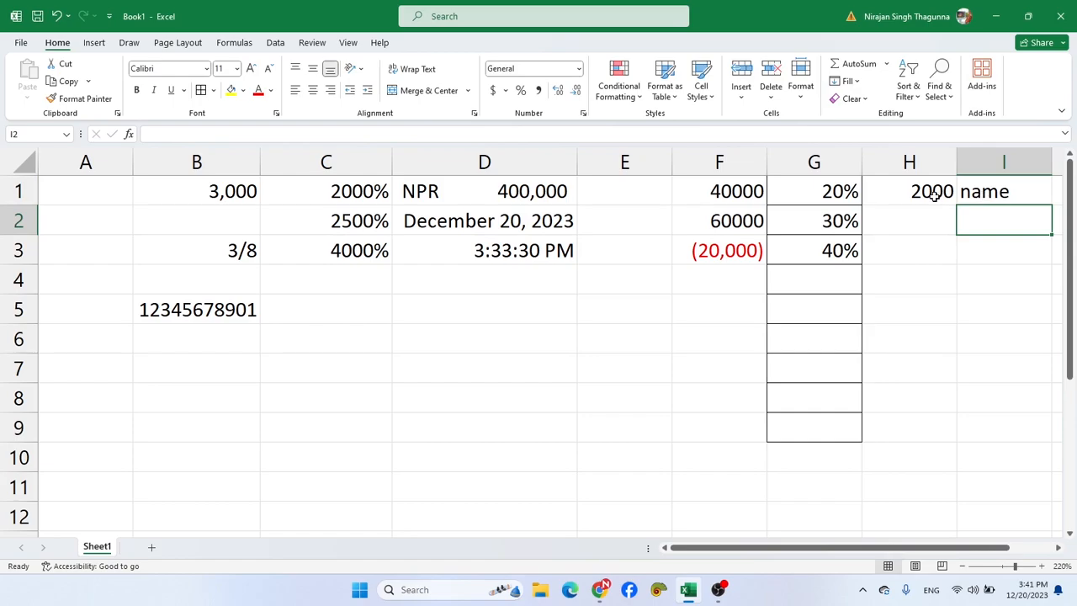
# - Format cell H1 as Text
pyautogui.moveTo(856, 548); pyautogui.dragTo(905, 557)
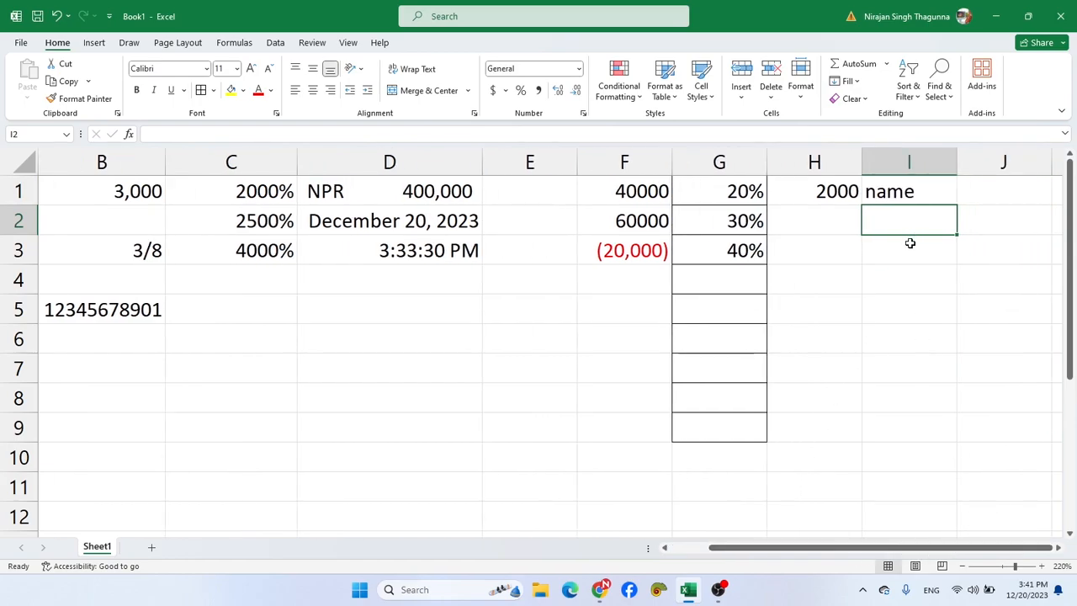
pyautogui.scroll(3, 910, 243)
pyautogui.click(857, 203)
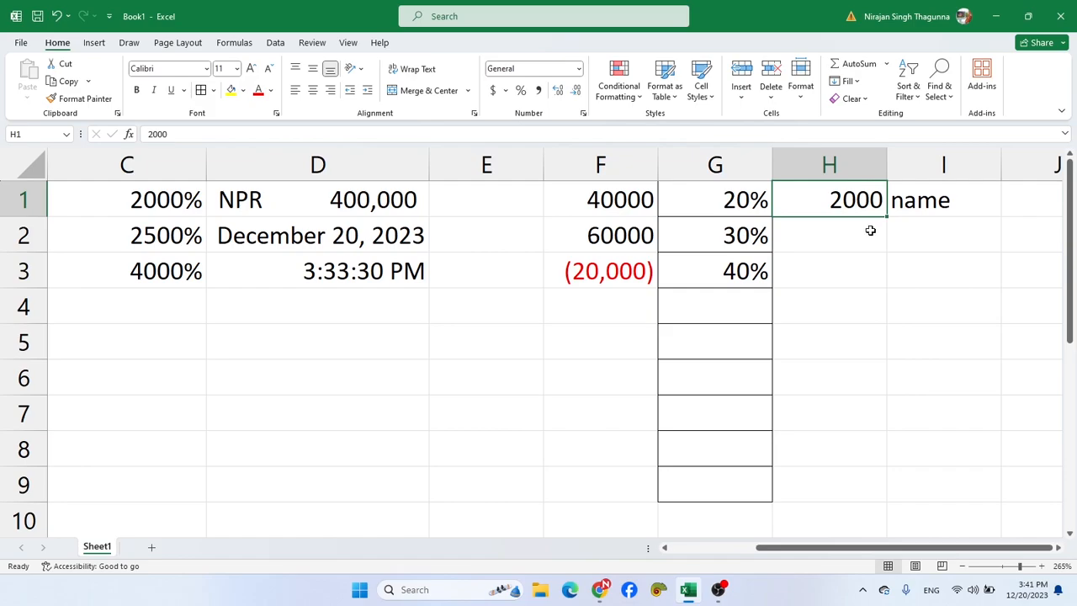
pyautogui.hotkey('ctrl', '1')
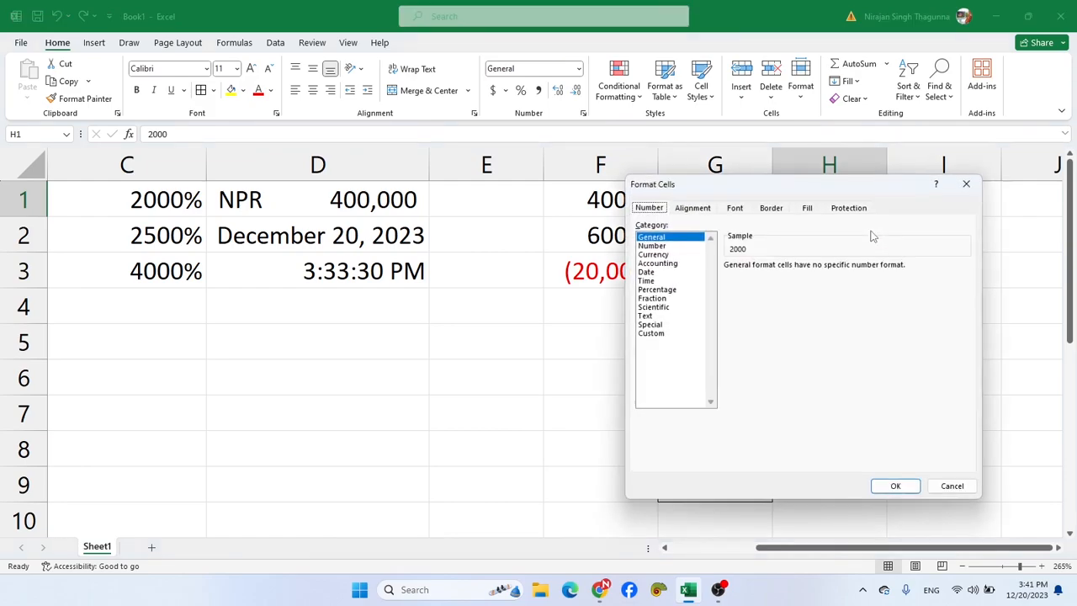
pyautogui.click(656, 317)
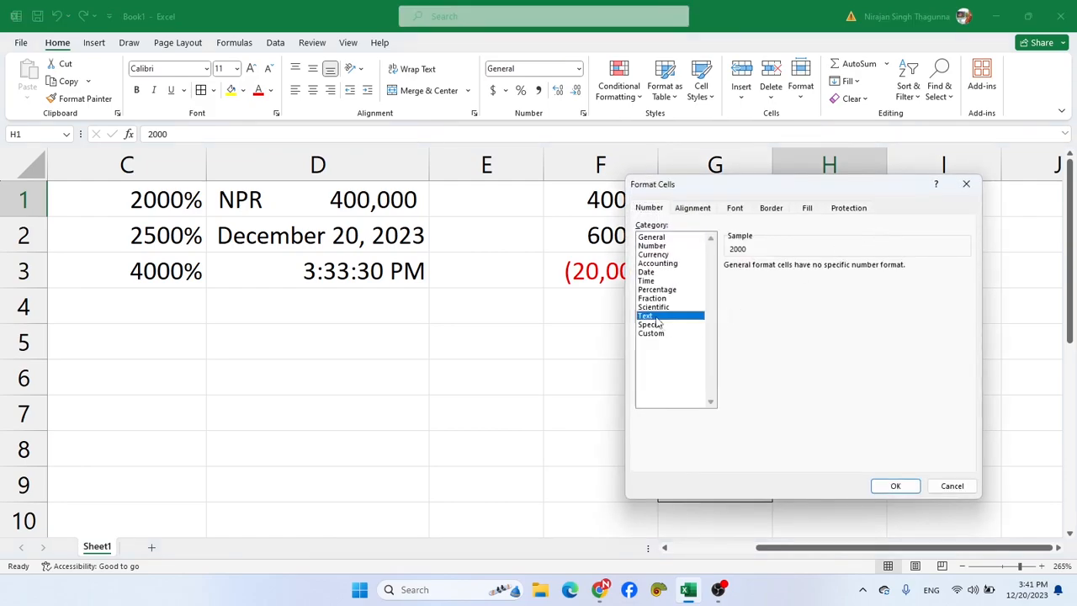
pyautogui.click(893, 486)
pyautogui.click(823, 266)
pyautogui.click(818, 202)
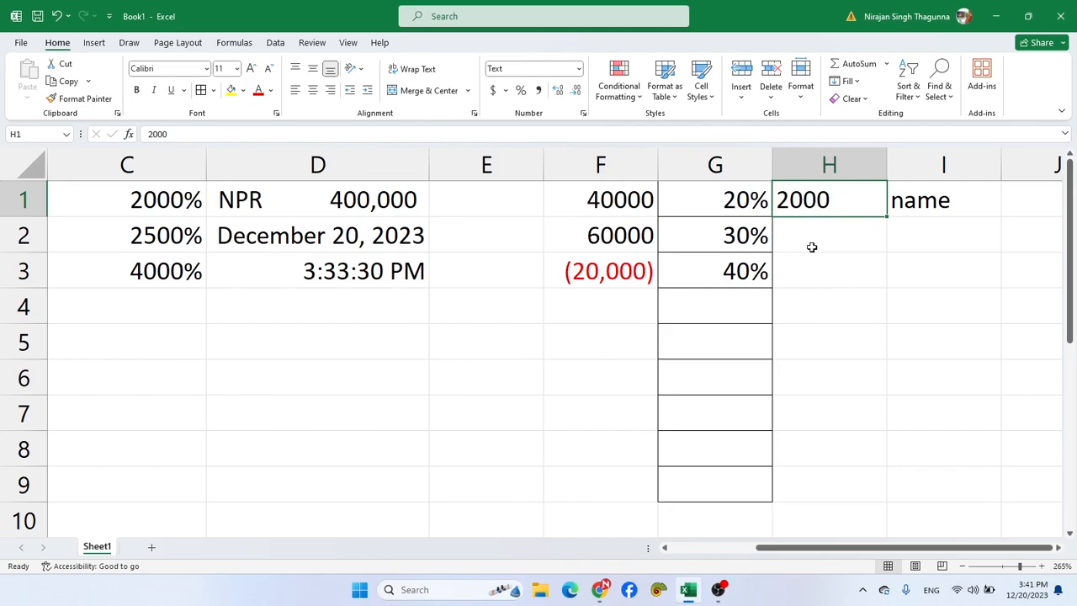
# - Clear all contents and formatting from the entire sheet
pyautogui.moveTo(846, 547); pyautogui.dragTo(760, 547)
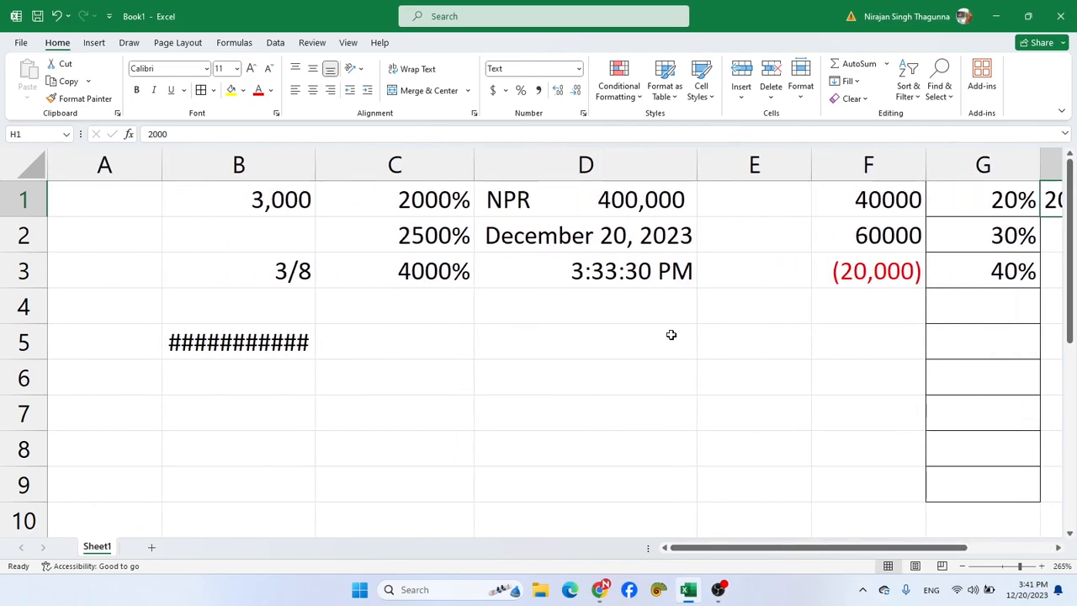
pyautogui.click(28, 171)
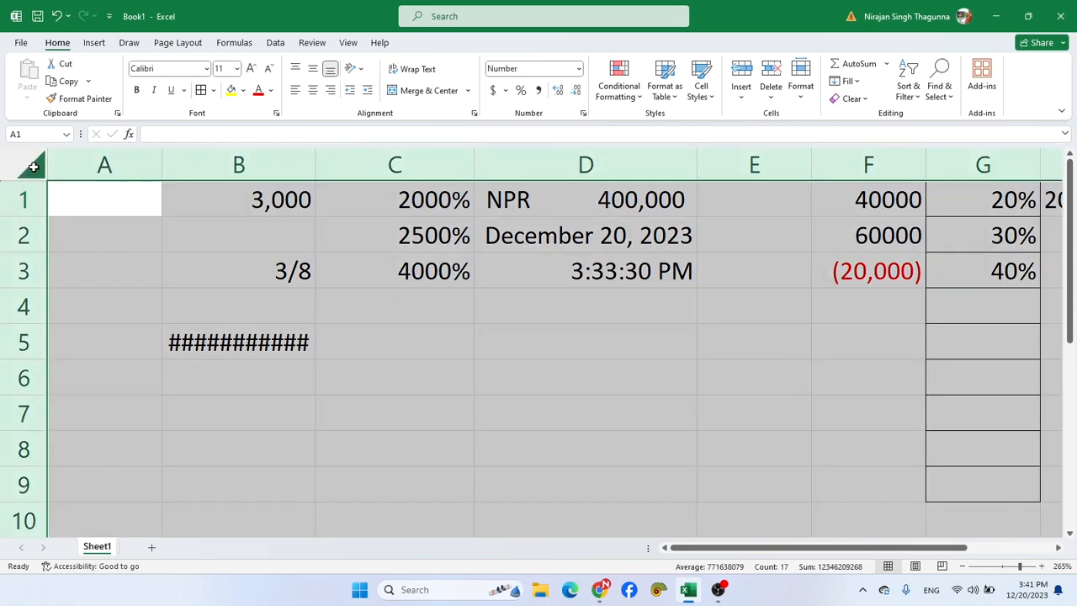
pyautogui.click(849, 99)
pyautogui.click(865, 118)
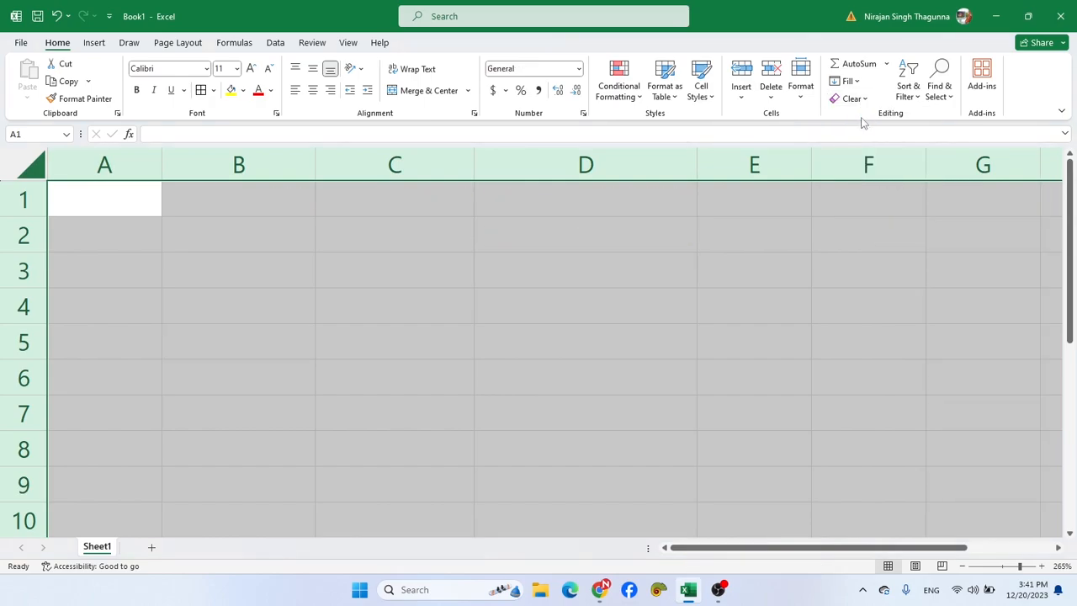
pyautogui.click(504, 276)
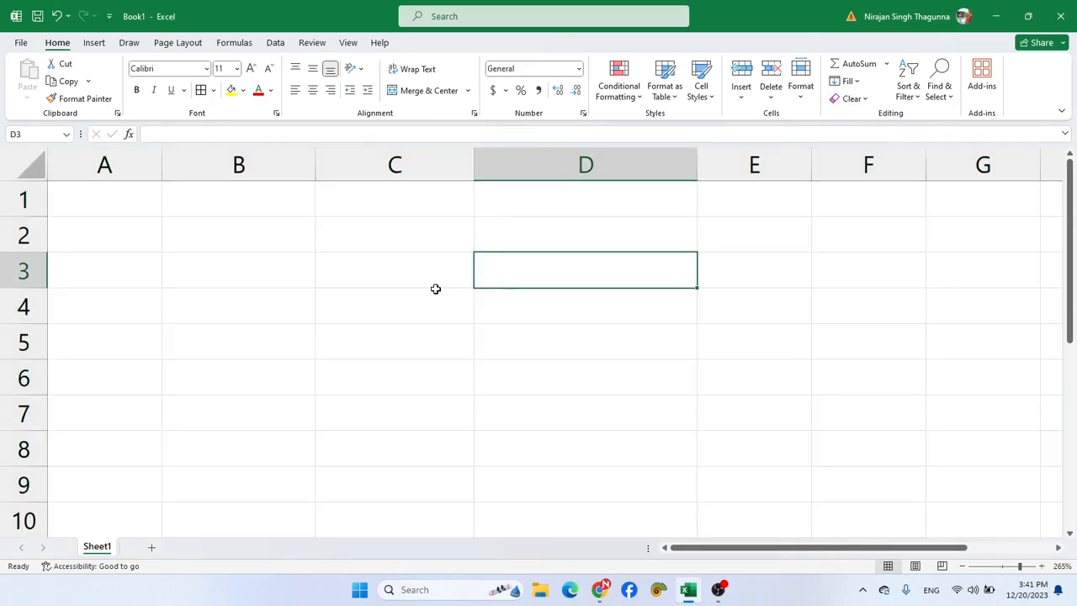
# - Enter 01 in cell A1 as a plain General value and delete it again
pyautogui.scroll(1, 165, 250)
pyautogui.click(134, 210)
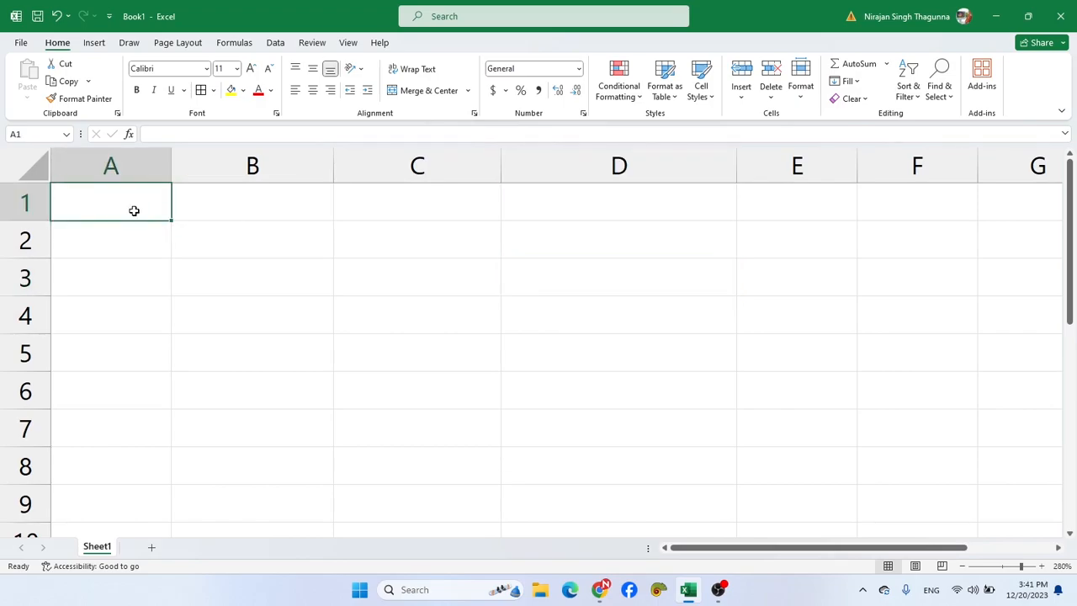
pyautogui.write('01')
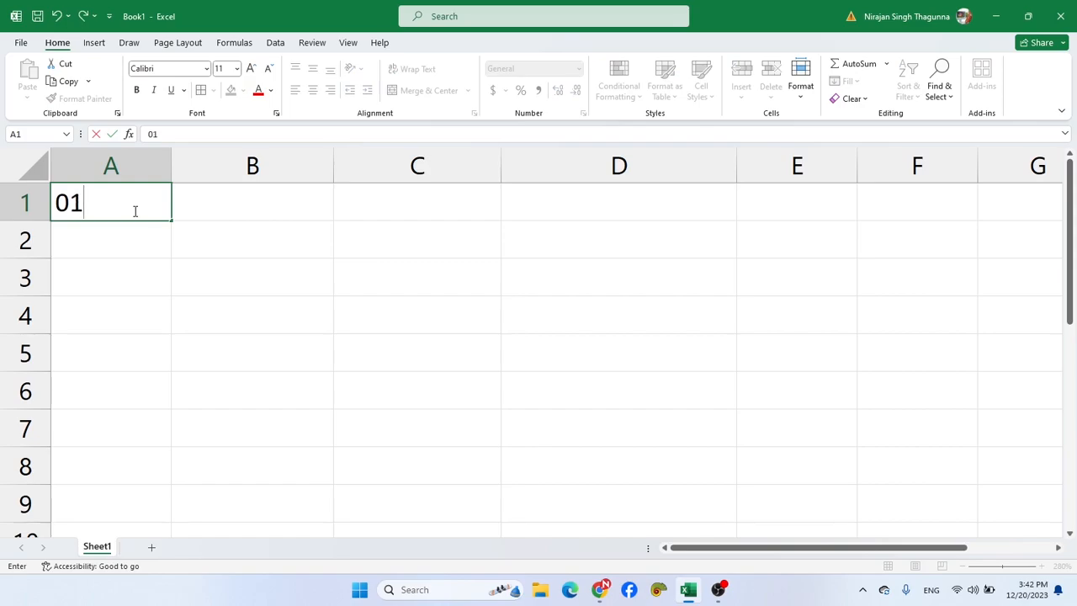
pyautogui.press('Return')
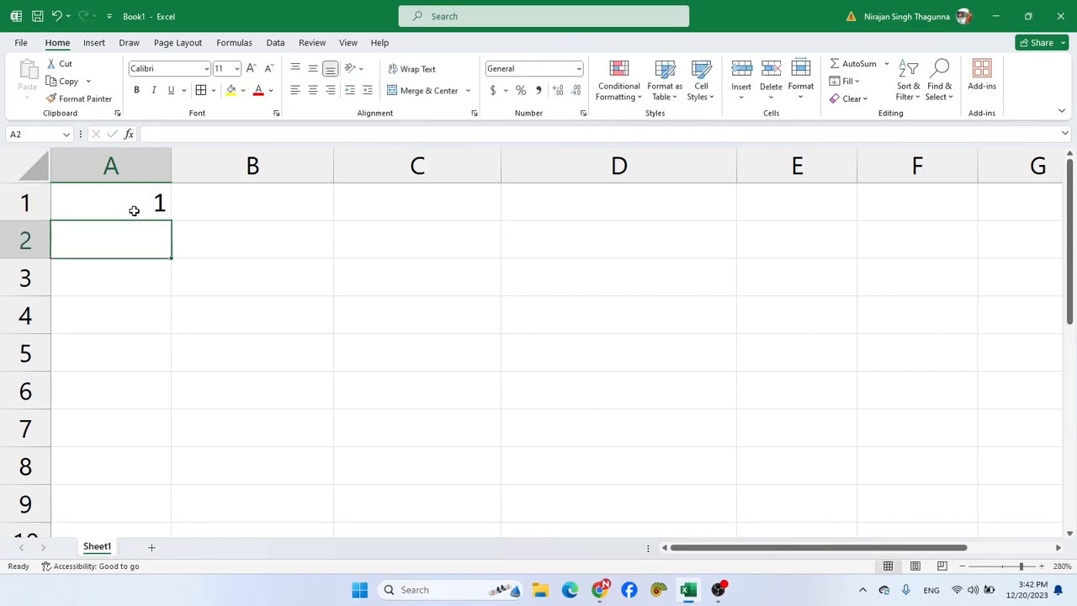
pyautogui.click(133, 211)
pyautogui.press('Delete')
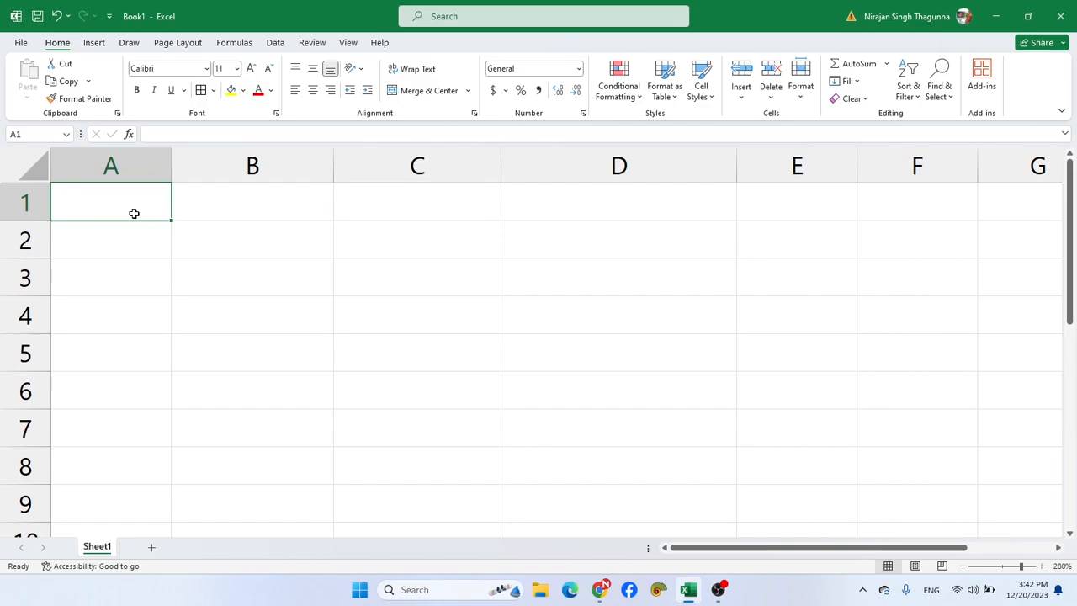
pyautogui.click(243, 271)
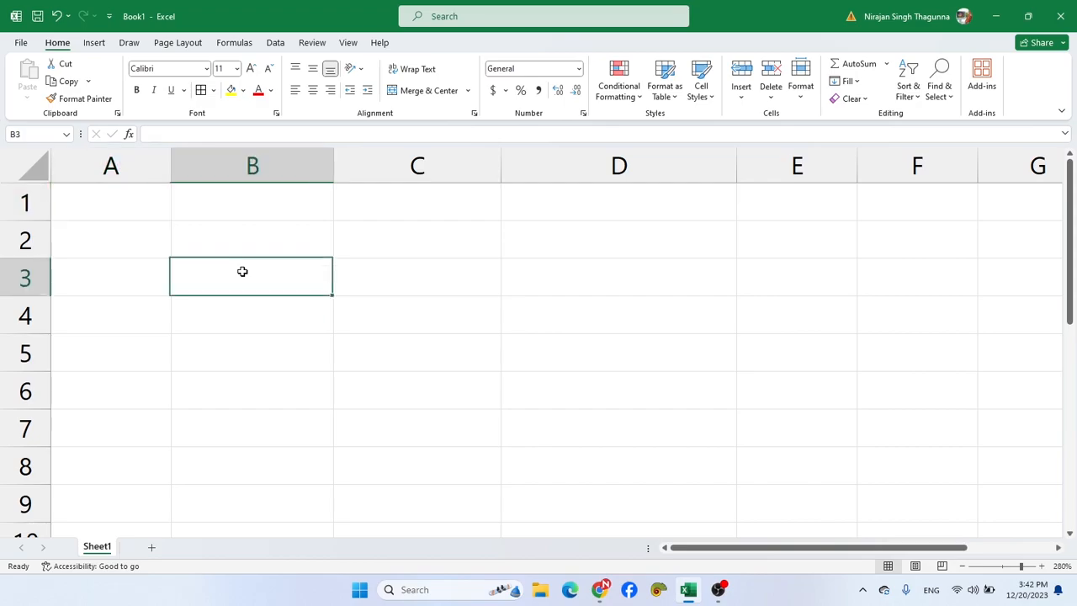
# - Apply all borders to the cell range A1:A8
pyautogui.click(105, 194)
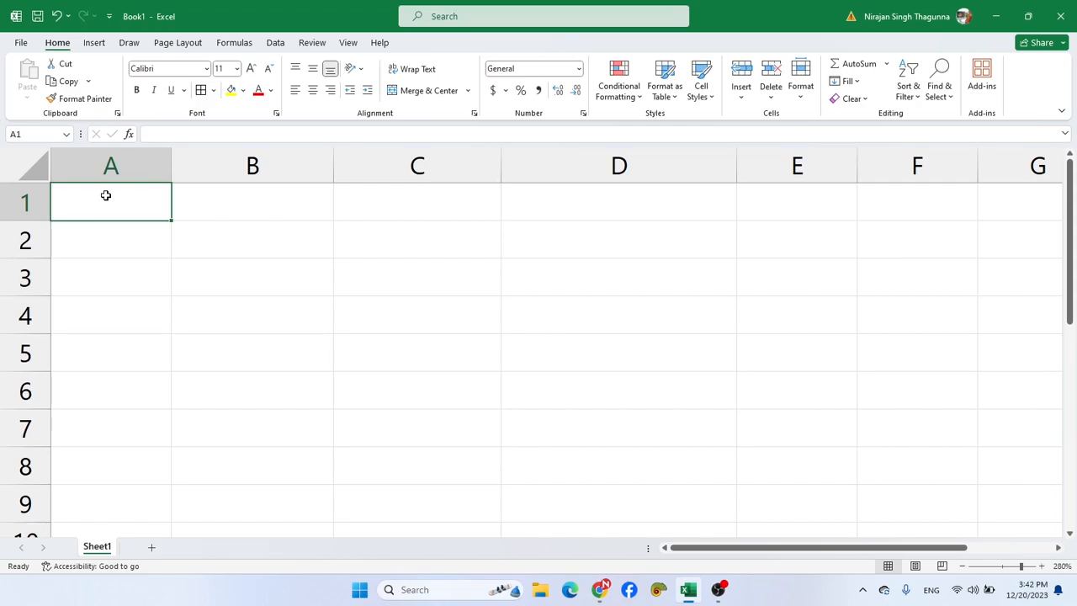
pyautogui.moveTo(106, 196); pyautogui.dragTo(117, 482)
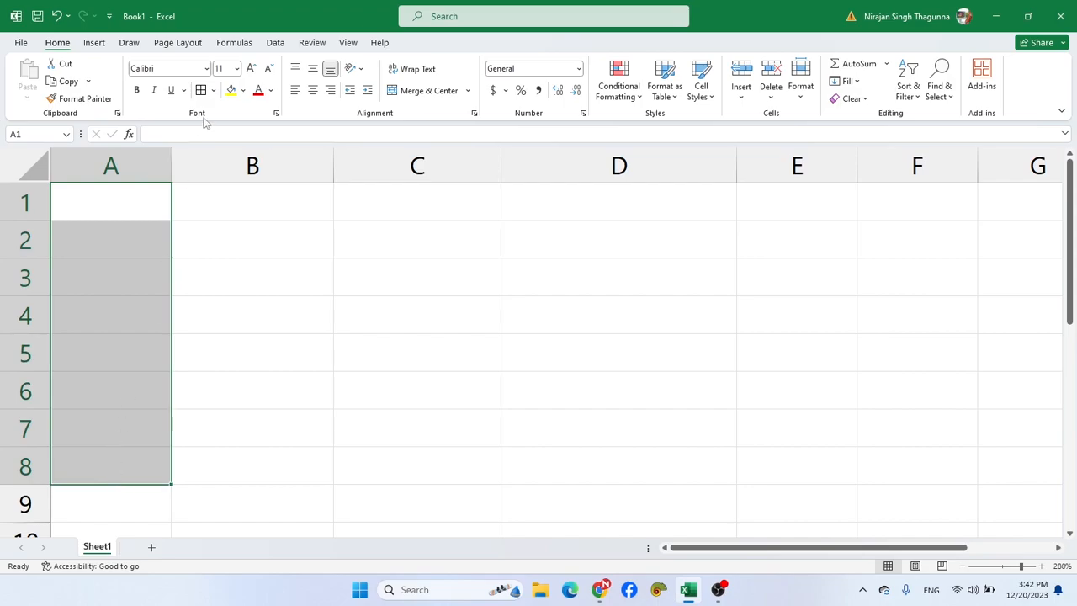
pyautogui.click(215, 93)
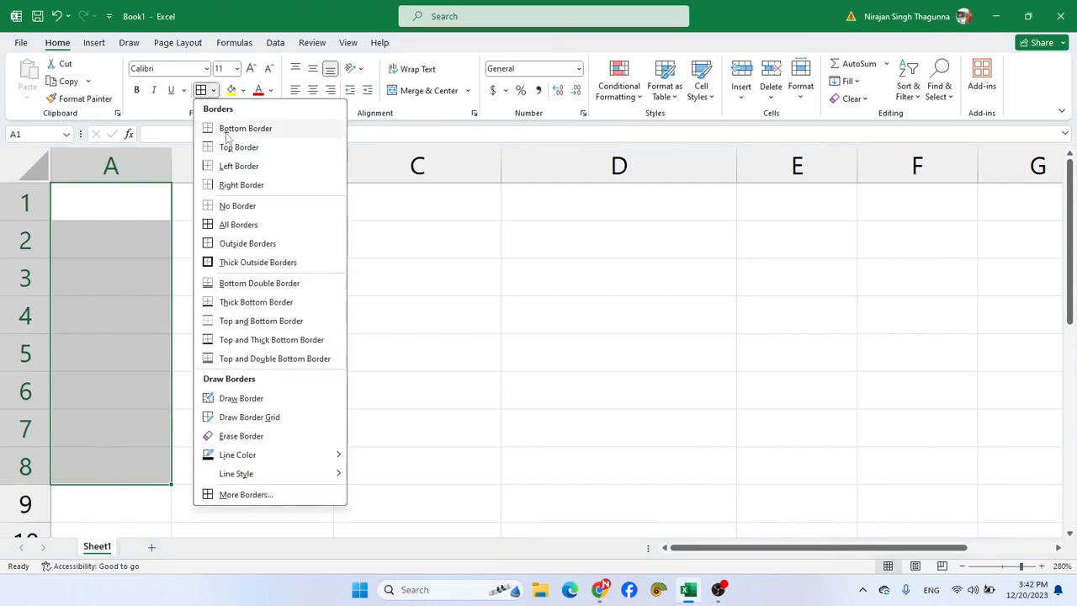
pyautogui.click(232, 225)
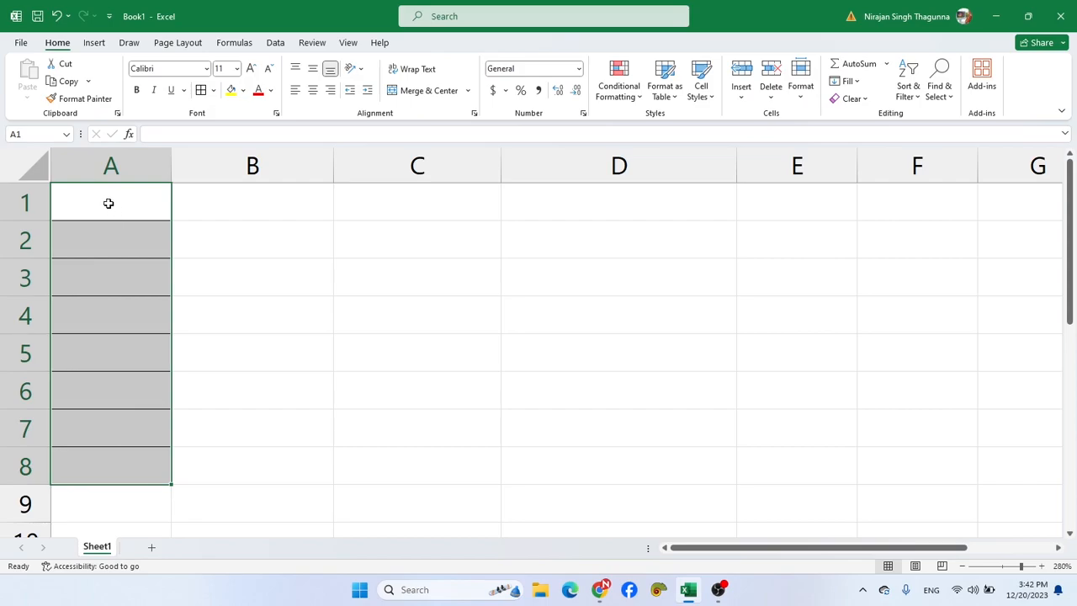
# - Format the bordered cells A1:A8 as Text
pyautogui.hotkey('ctrl', '1')
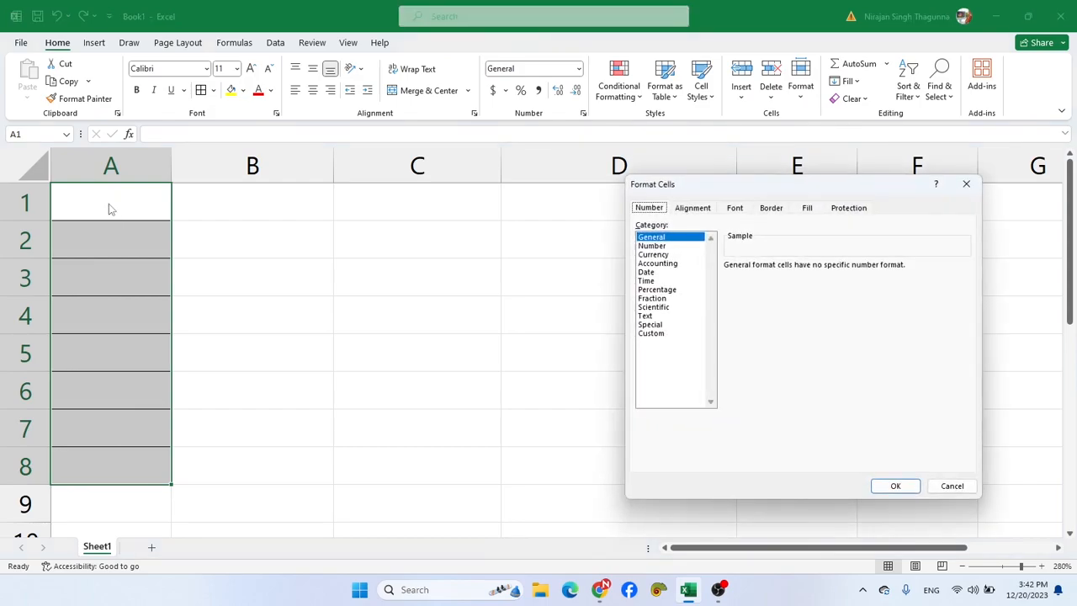
pyautogui.click(655, 316)
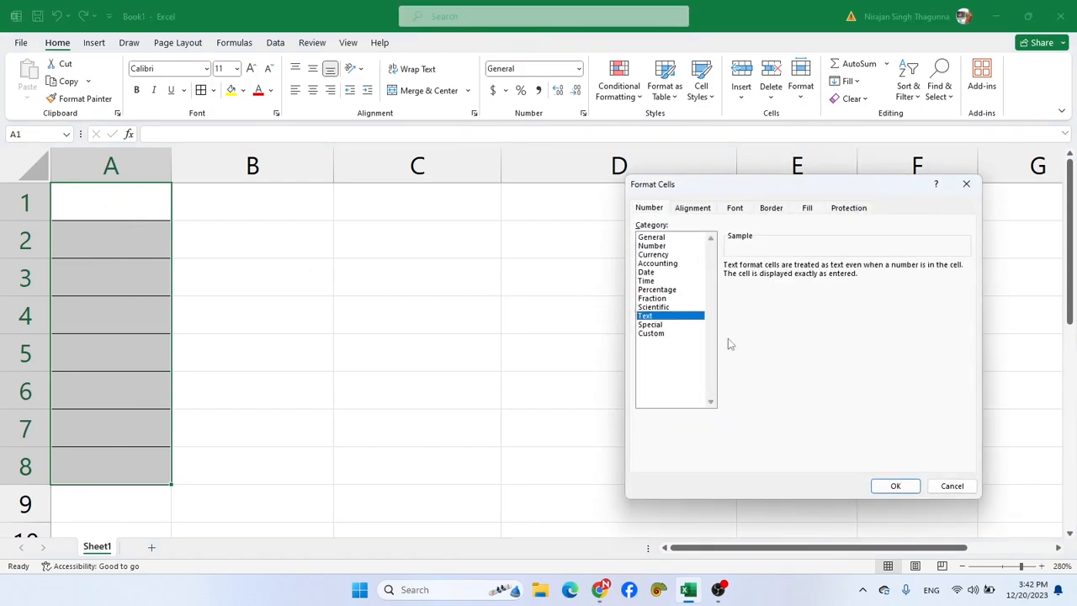
pyautogui.click(894, 487)
# - Enter 01 in cell A1 and fill the series down to 08 in cell A8
pyautogui.click(129, 203)
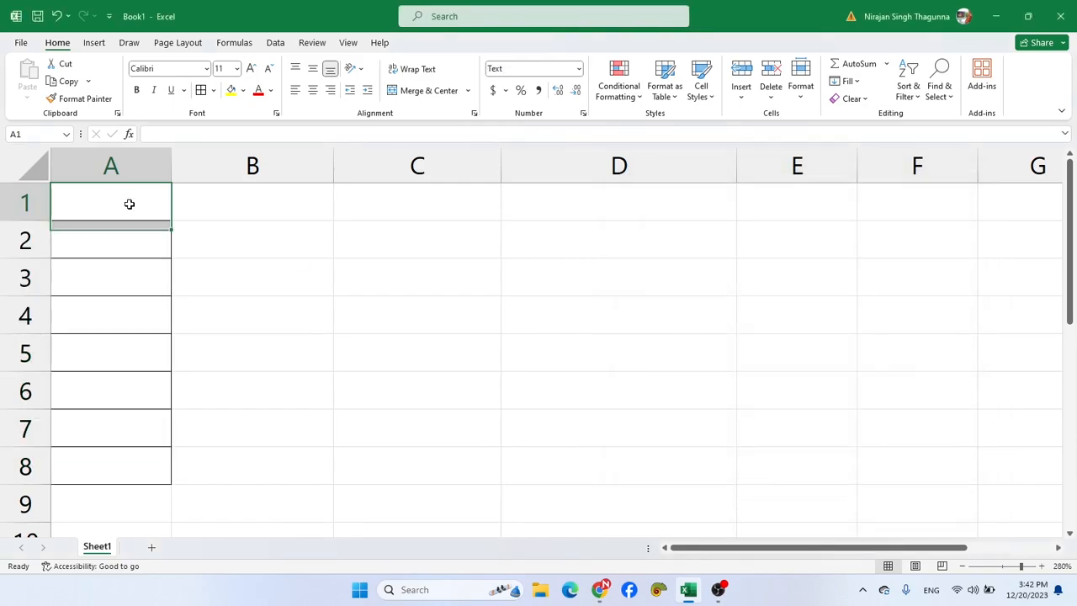
pyautogui.write('02')
pyautogui.press('BackSpace')
pyautogui.write('1')
pyautogui.press('Return')
pyautogui.click(129, 203)
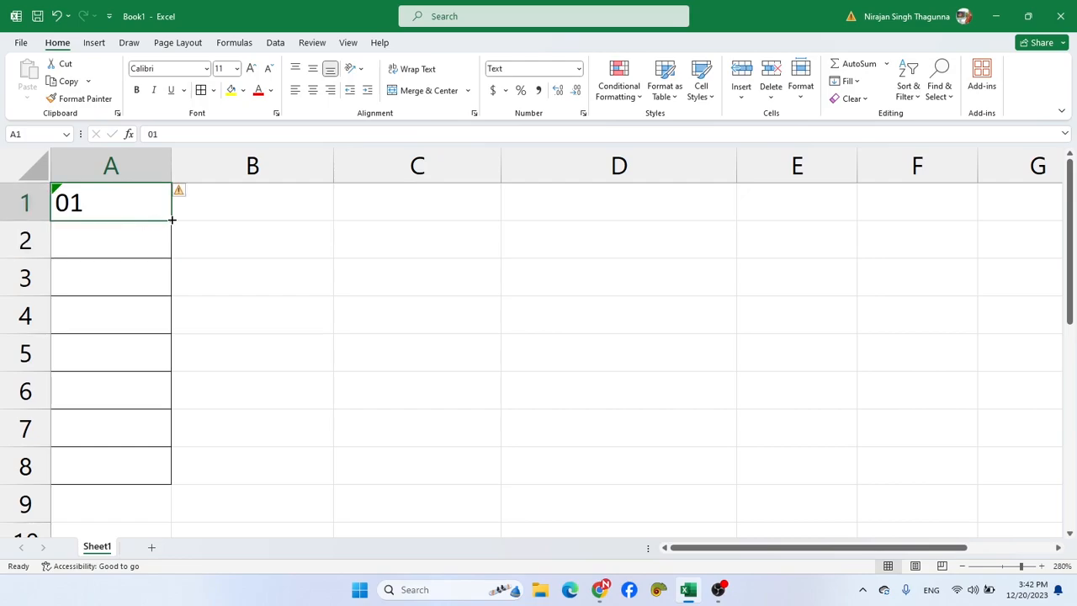
pyautogui.moveTo(172, 220); pyautogui.dragTo(178, 473)
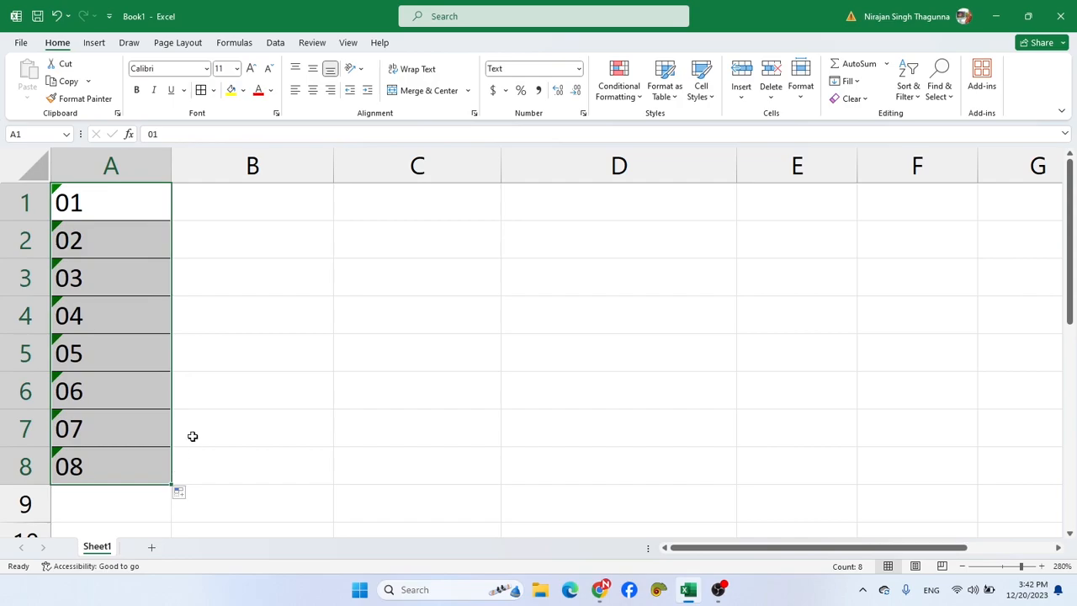
# - Enter 1 in cell C1, fill it down as a series to 8 in C8, and autofit column C's width
pyautogui.click(359, 204)
pyautogui.write('1')
pyautogui.press('Return')
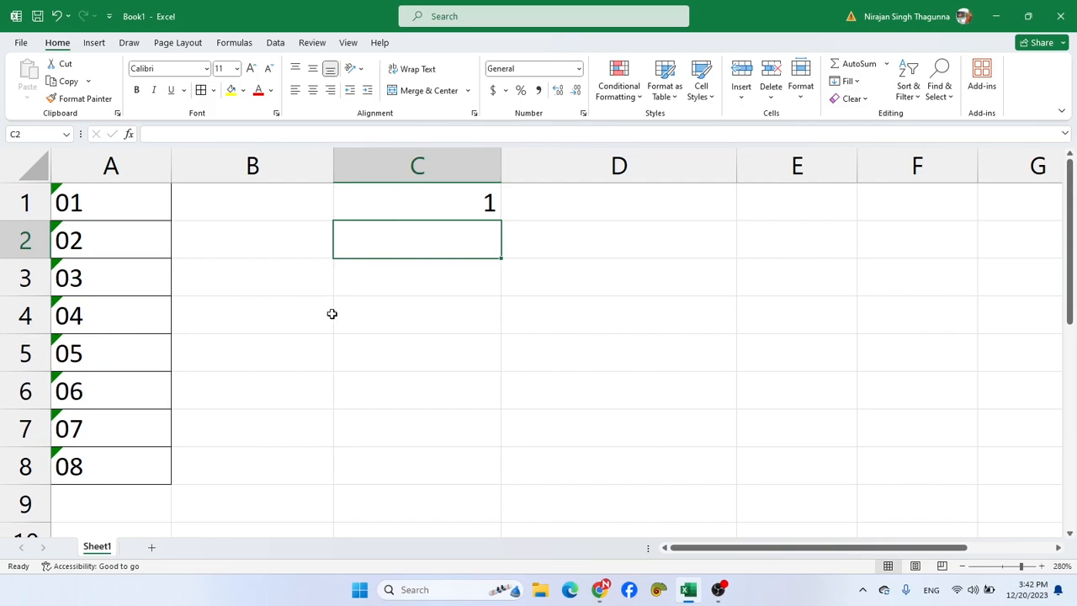
pyautogui.click(455, 201)
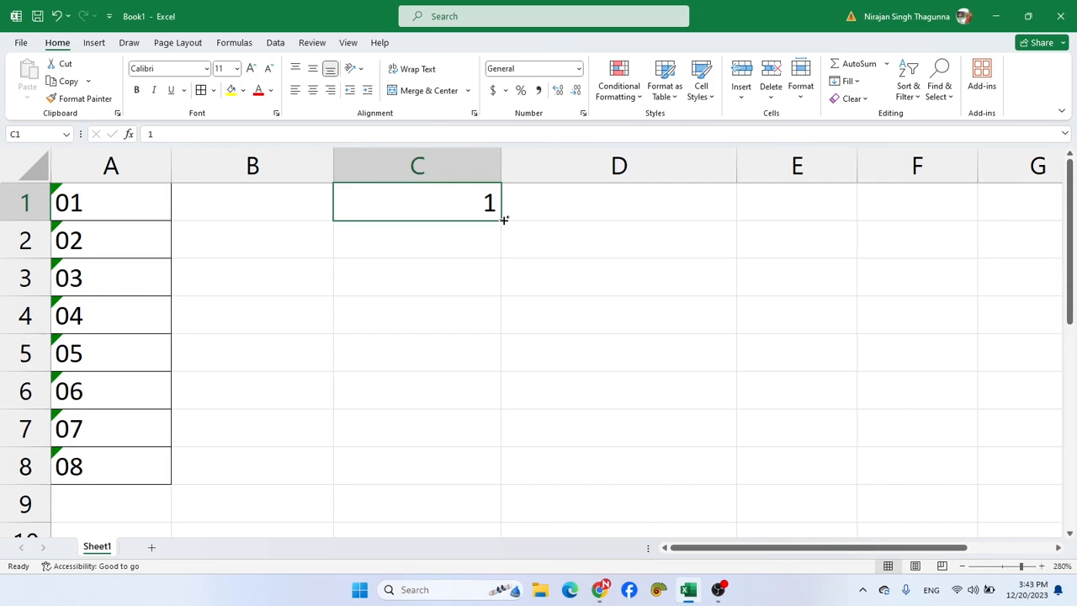
pyautogui.moveTo(503, 220); pyautogui.dragTo(497, 469)
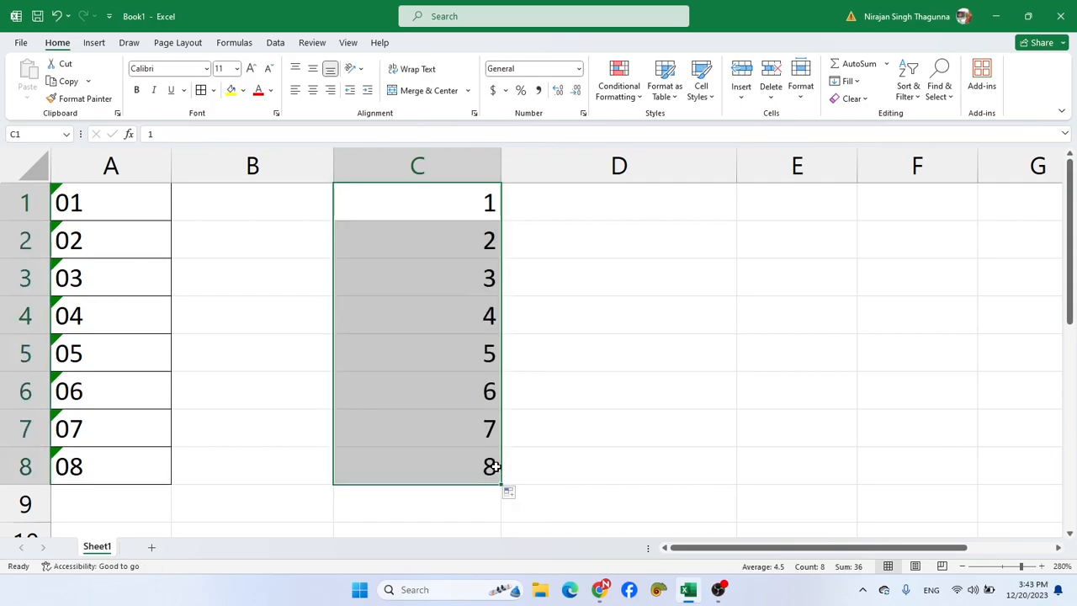
pyautogui.doubleClick(504, 158)
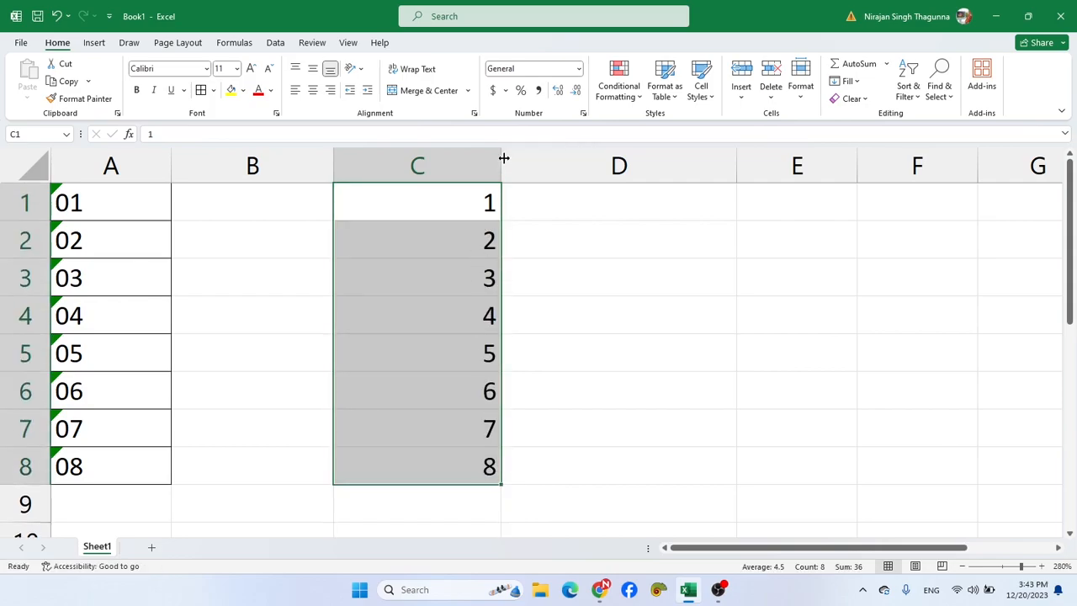
# - Enter 1 in D1, fill down to D8 with the Fill Series option, and narrow column D to slightly wider than its contents
pyautogui.click(502, 201)
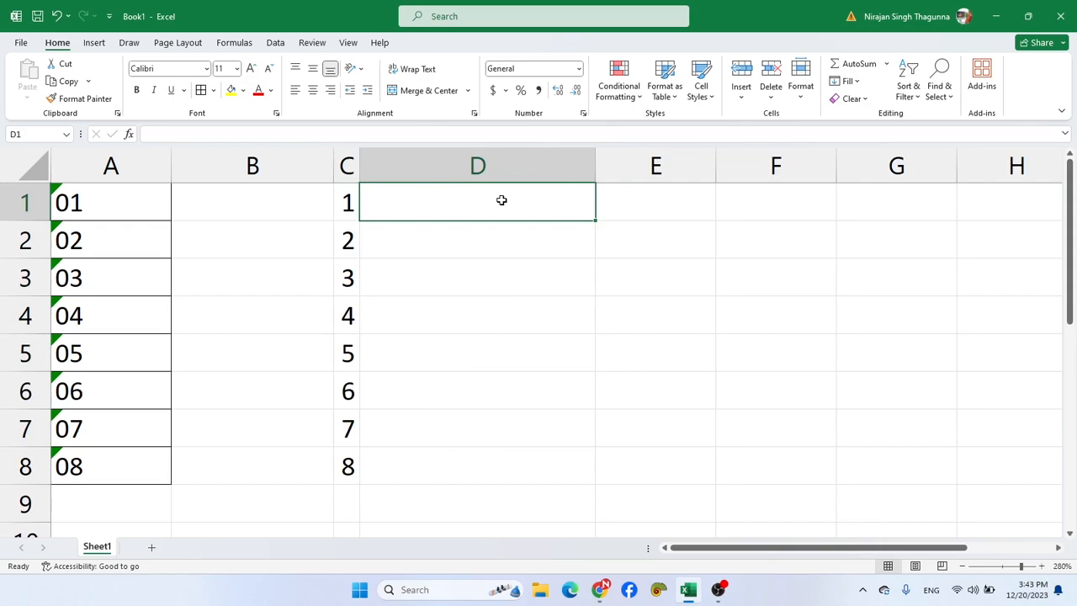
pyautogui.write('1')
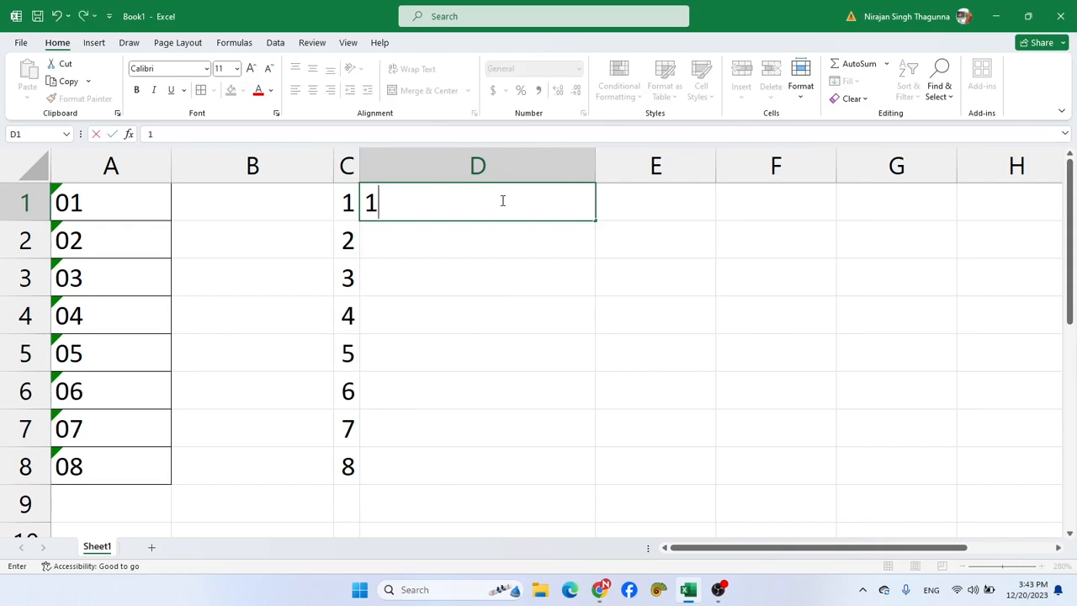
pyautogui.press('Return')
pyautogui.click(511, 202)
pyautogui.moveTo(594, 219); pyautogui.dragTo(596, 476)
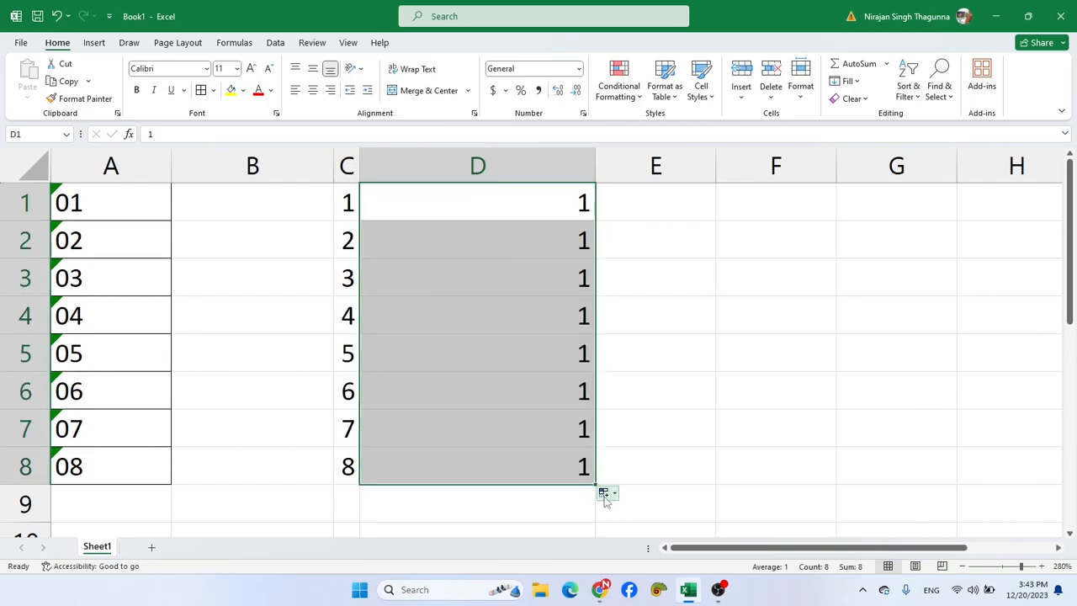
pyautogui.click(604, 494)
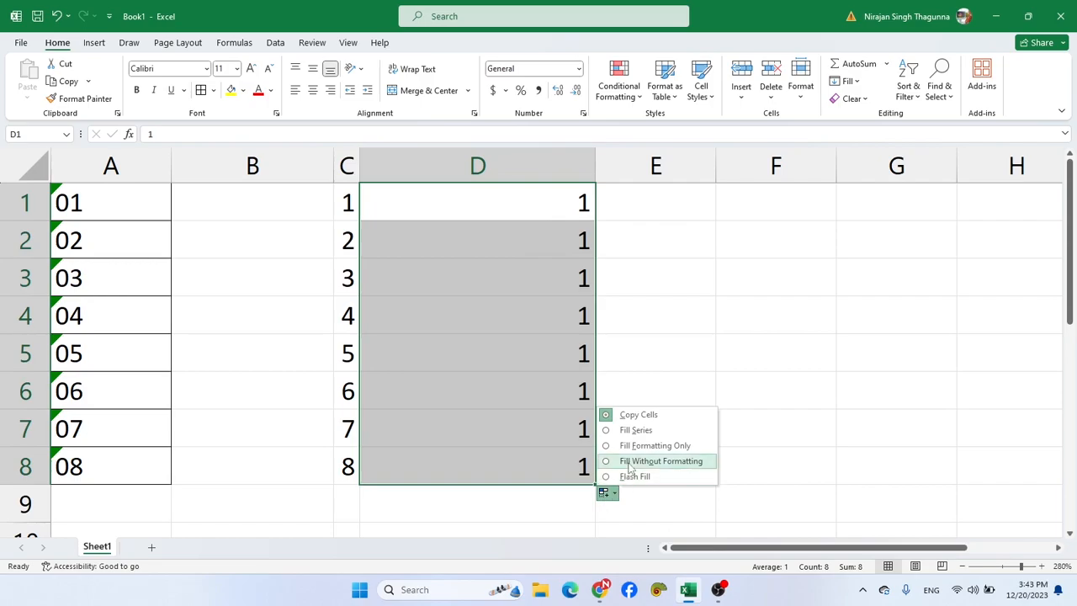
pyautogui.click(628, 431)
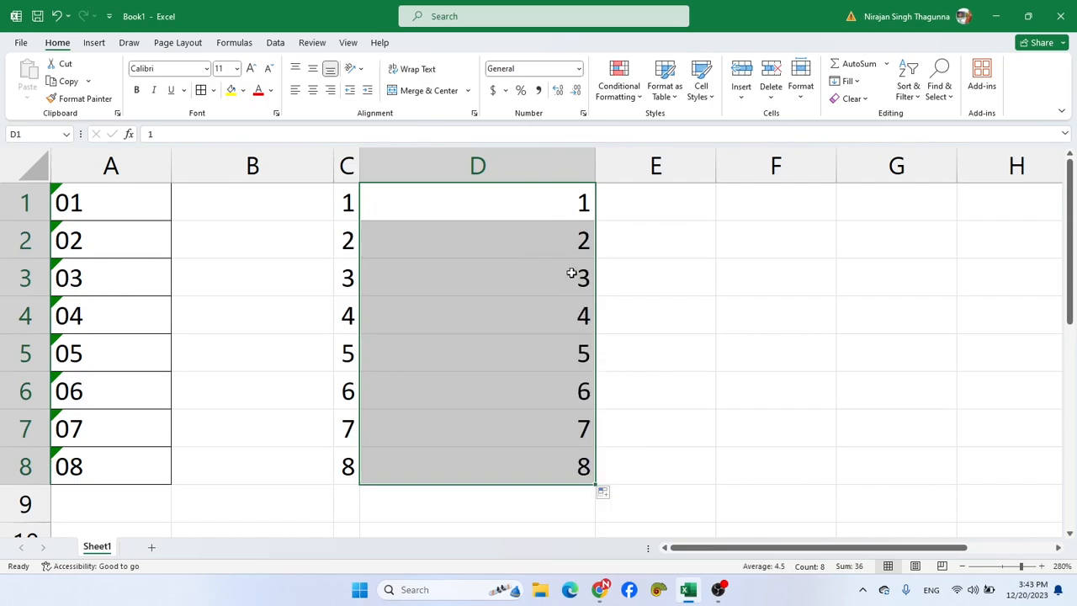
pyautogui.doubleClick(596, 166)
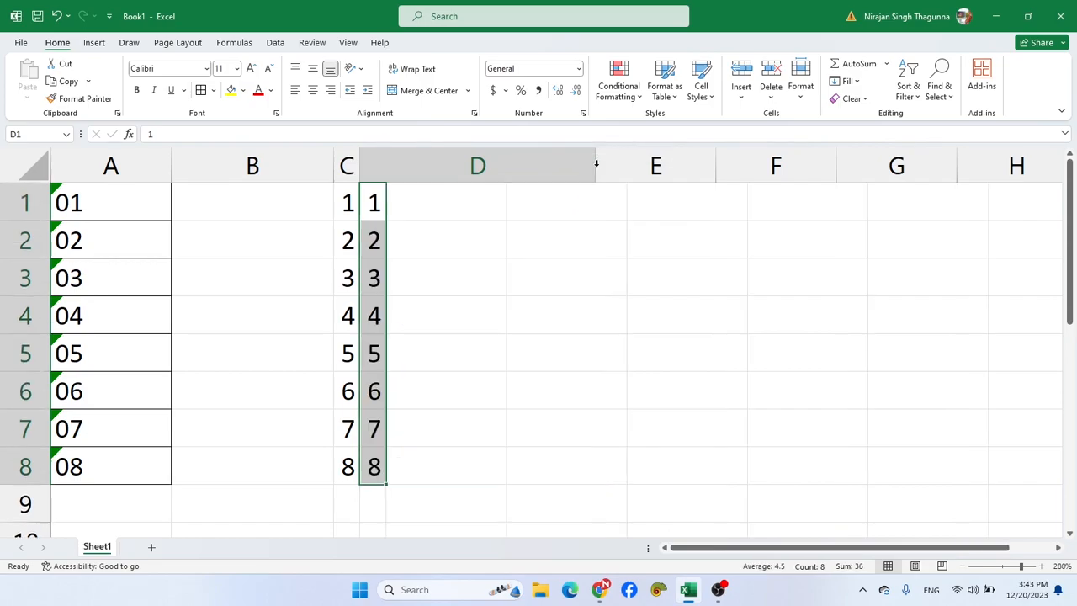
pyautogui.moveTo(388, 153); pyautogui.dragTo(415, 153)
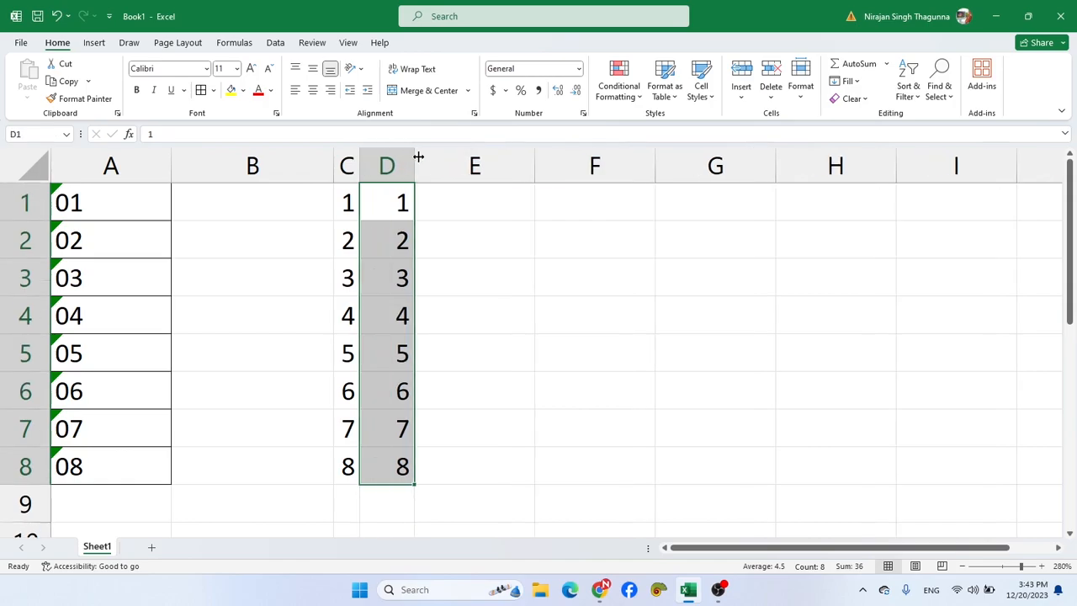
# - Enter 1 in E1 and 2 in E2, and extend the two-cell pattern down to 8 in E8
pyautogui.click(464, 195)
pyautogui.write('1')
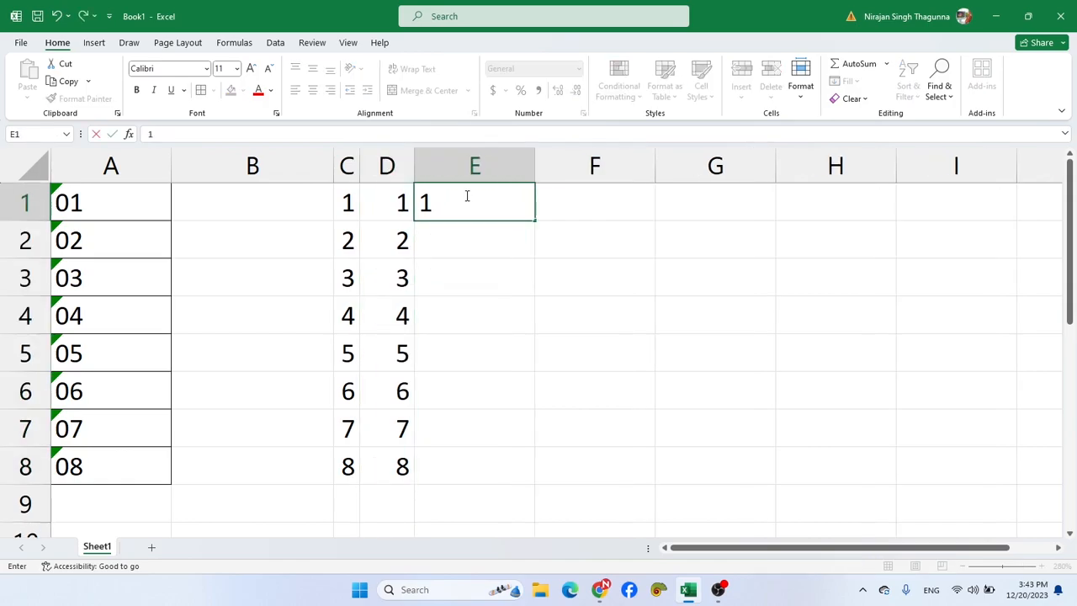
pyautogui.click(471, 244)
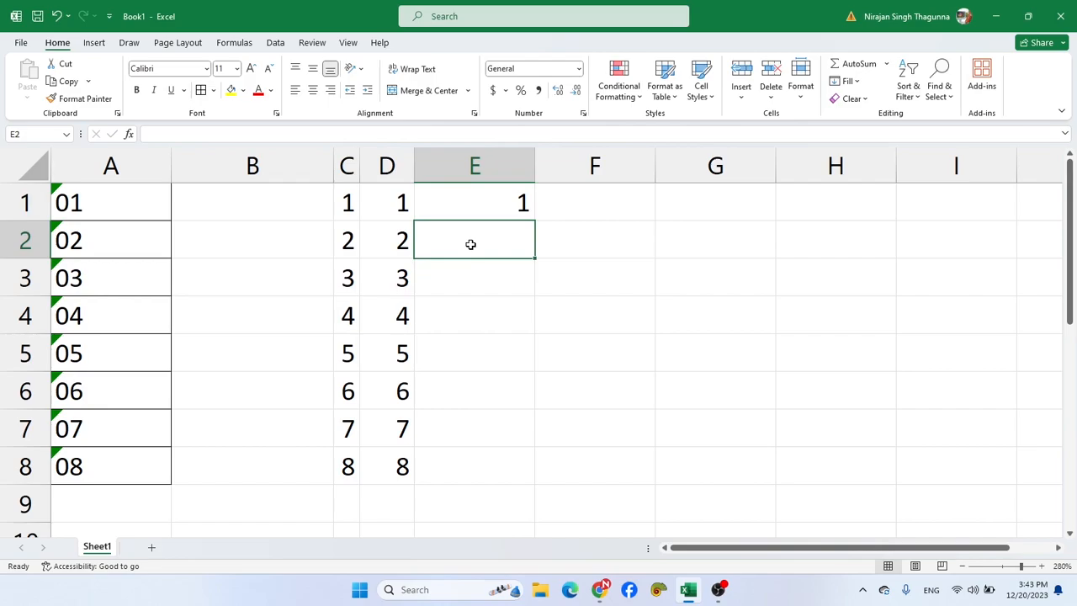
pyautogui.write('2')
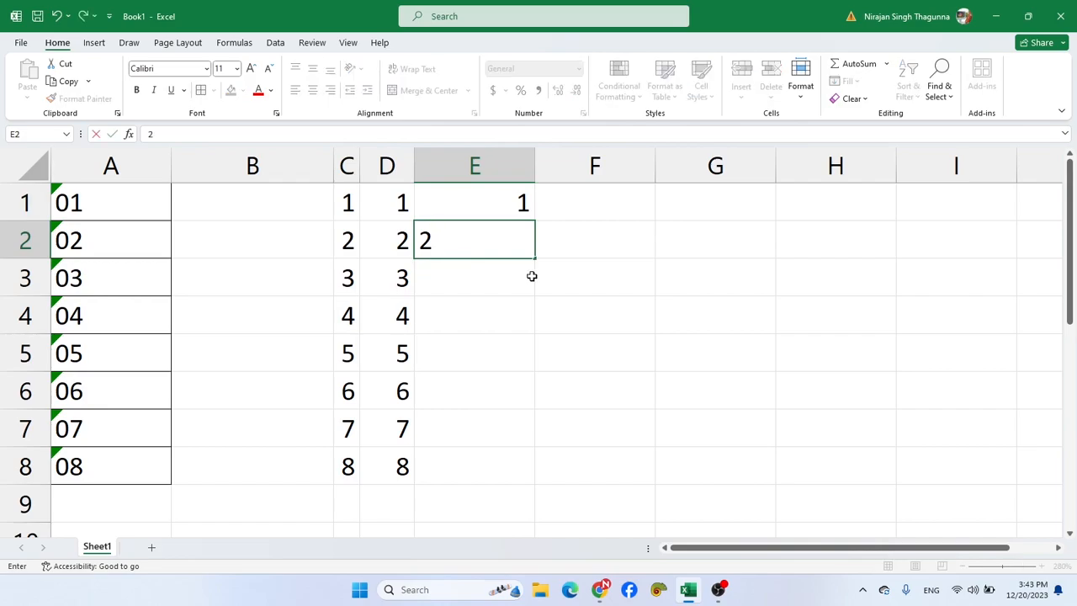
pyautogui.press('Return')
pyautogui.click(504, 207)
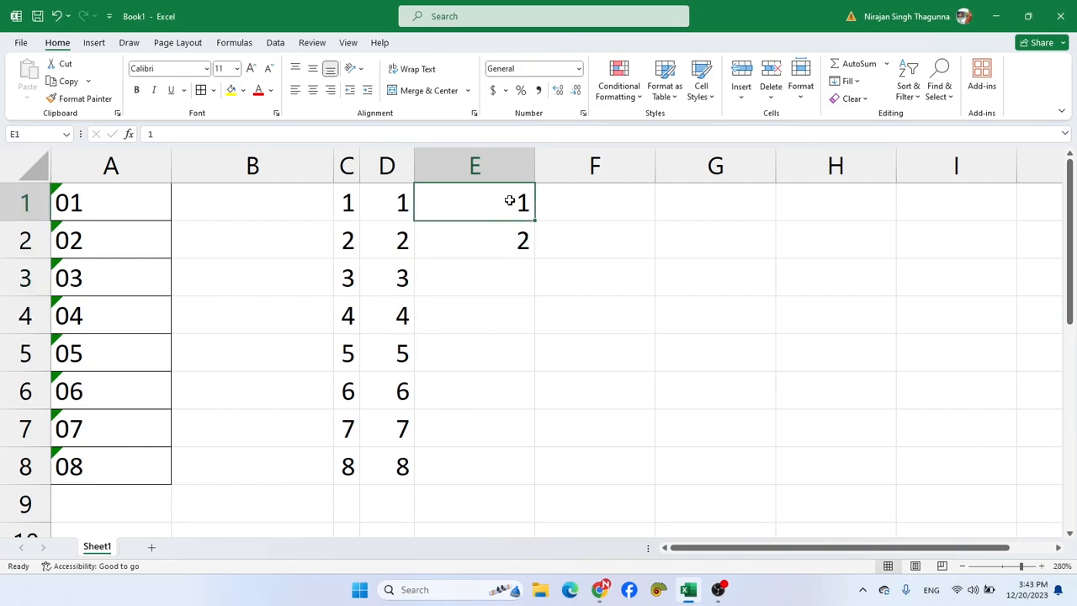
pyautogui.moveTo(510, 212); pyautogui.dragTo(539, 482)
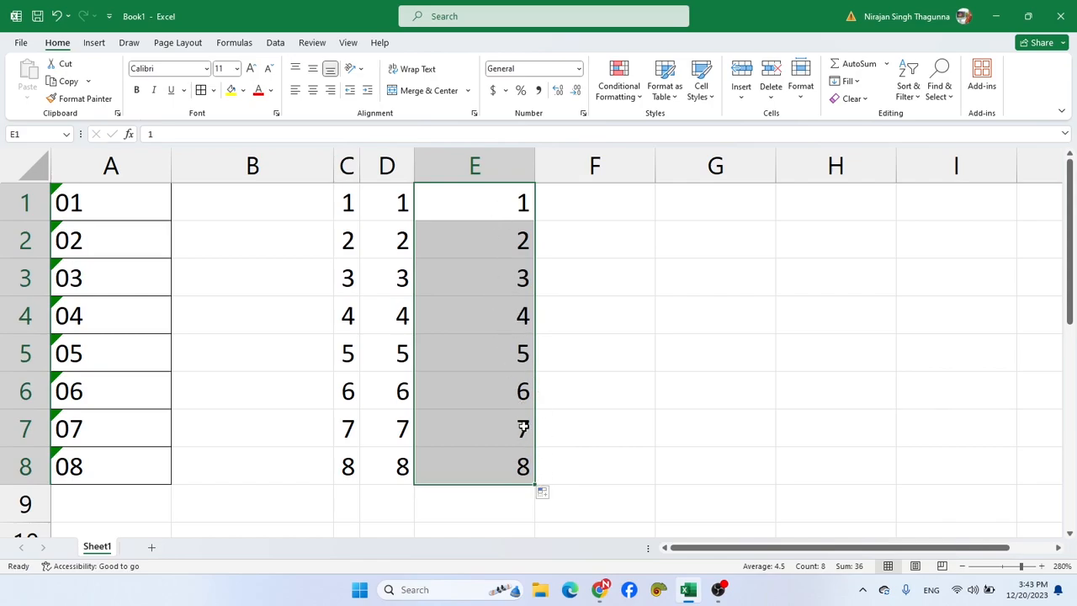
# - Examine the Special number formats, including Phone Number, and the Custom category for cell E1 without applying any
pyautogui.click(477, 199)
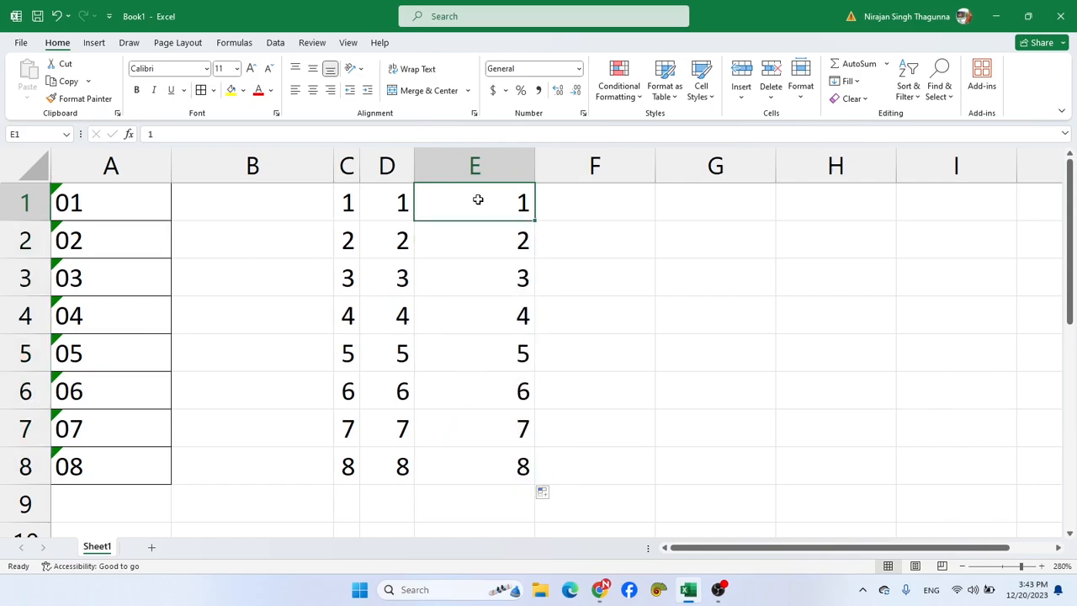
pyautogui.hotkey('ctrl', '1')
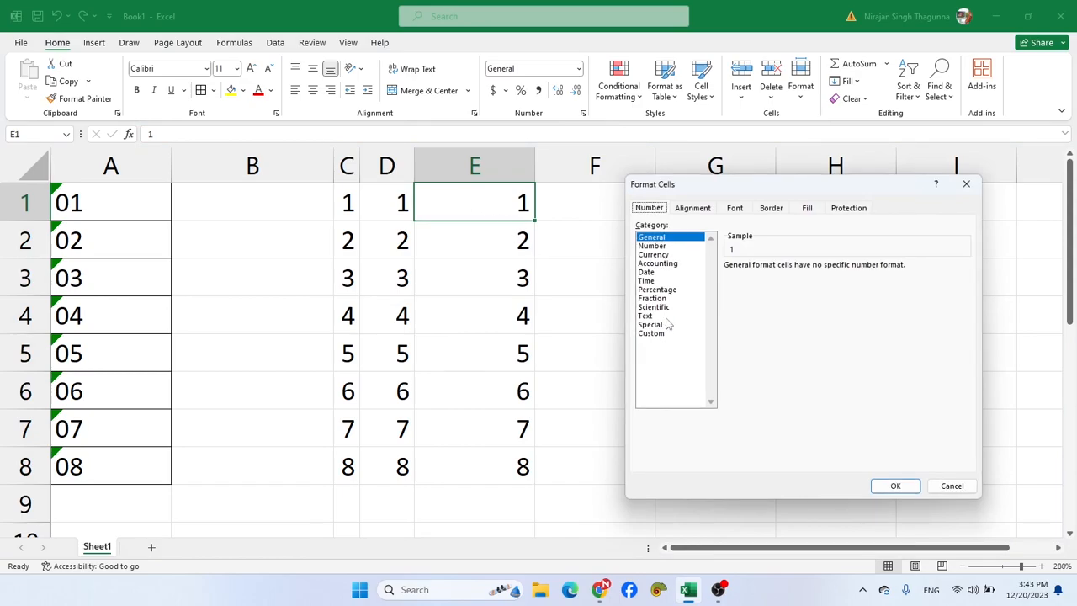
pyautogui.click(664, 324)
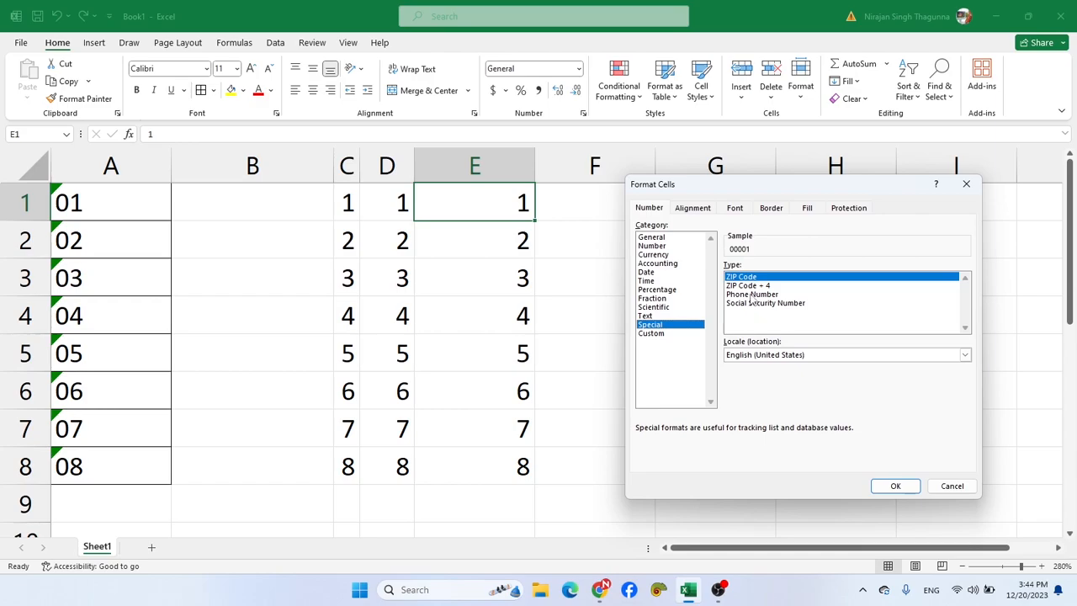
pyautogui.click(751, 296)
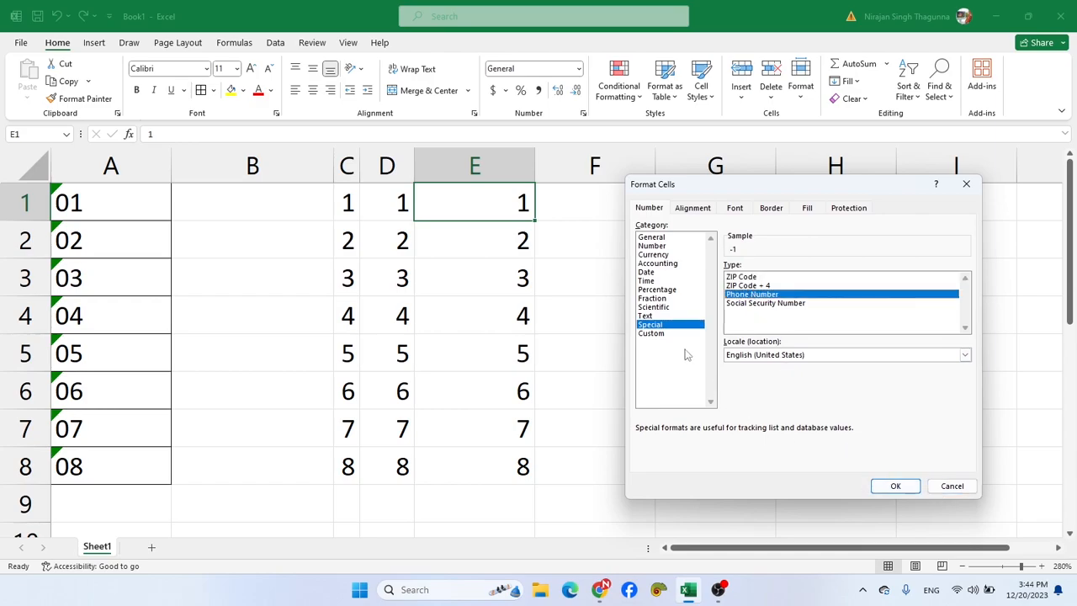
pyautogui.click(662, 335)
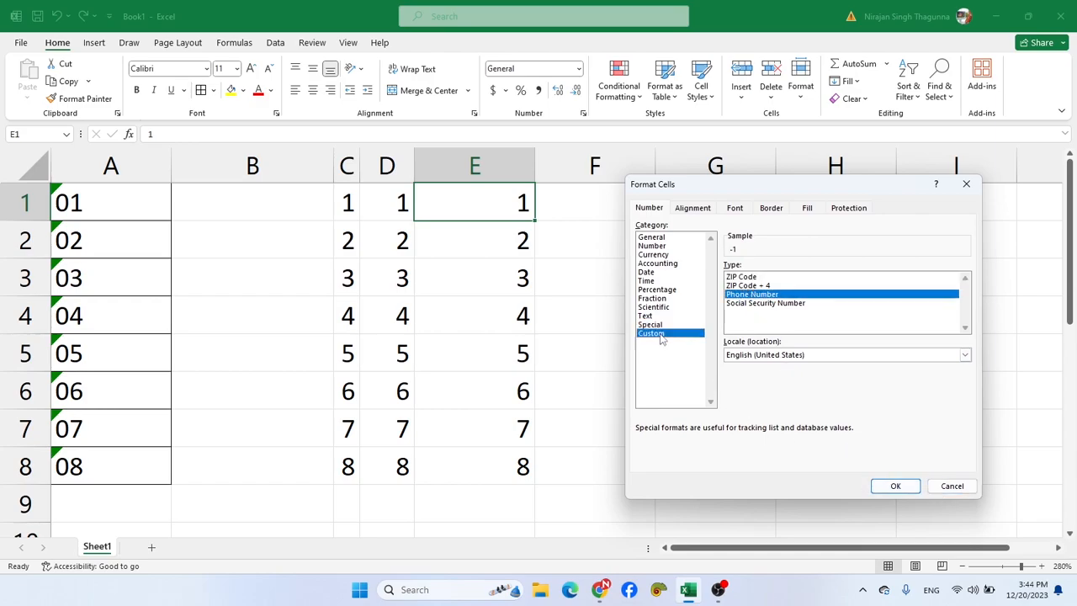
pyautogui.click(951, 485)
# - Clear all contents and formatting from the whole sheet
pyautogui.click(664, 497)
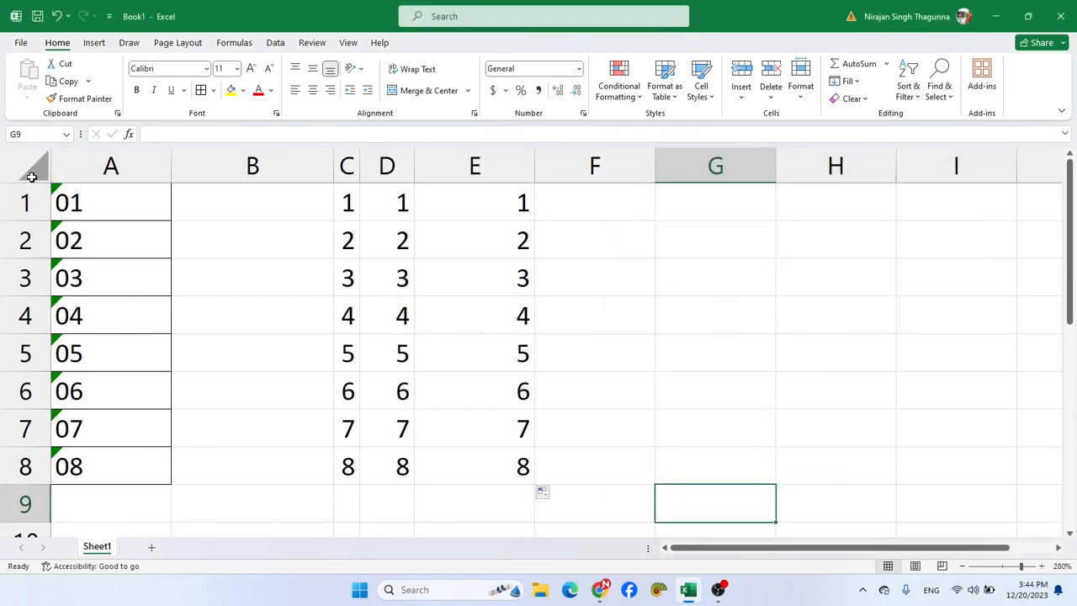
pyautogui.click(32, 168)
pyautogui.click(852, 98)
pyautogui.click(867, 118)
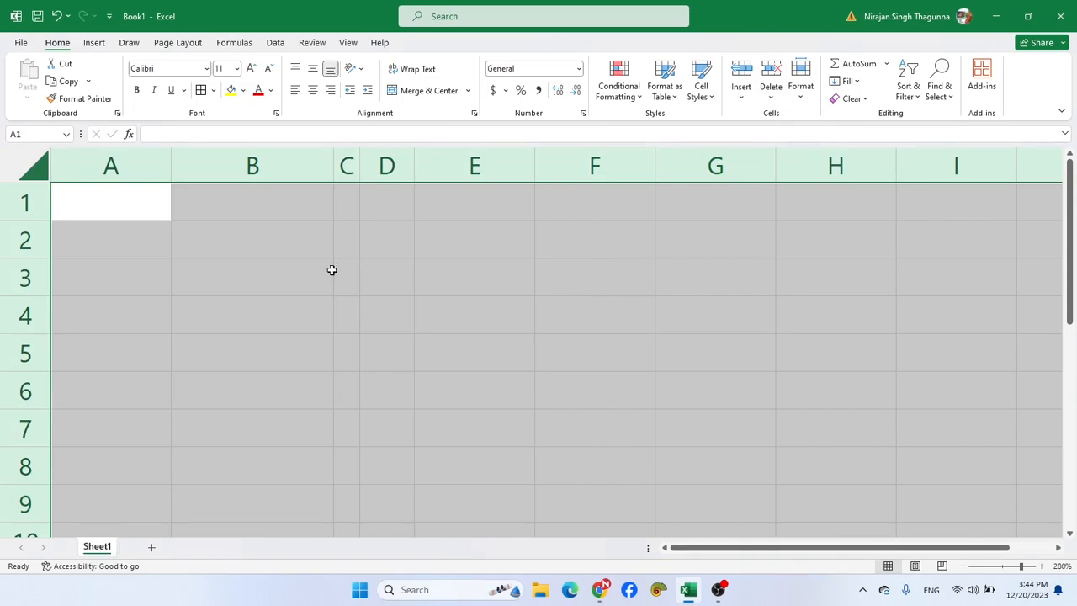
pyautogui.click(205, 286)
# - Enter 20, 30 and 50 in cells A1 to A3 and select the three values
pyautogui.click(148, 213)
pyautogui.scroll(3, 148, 215)
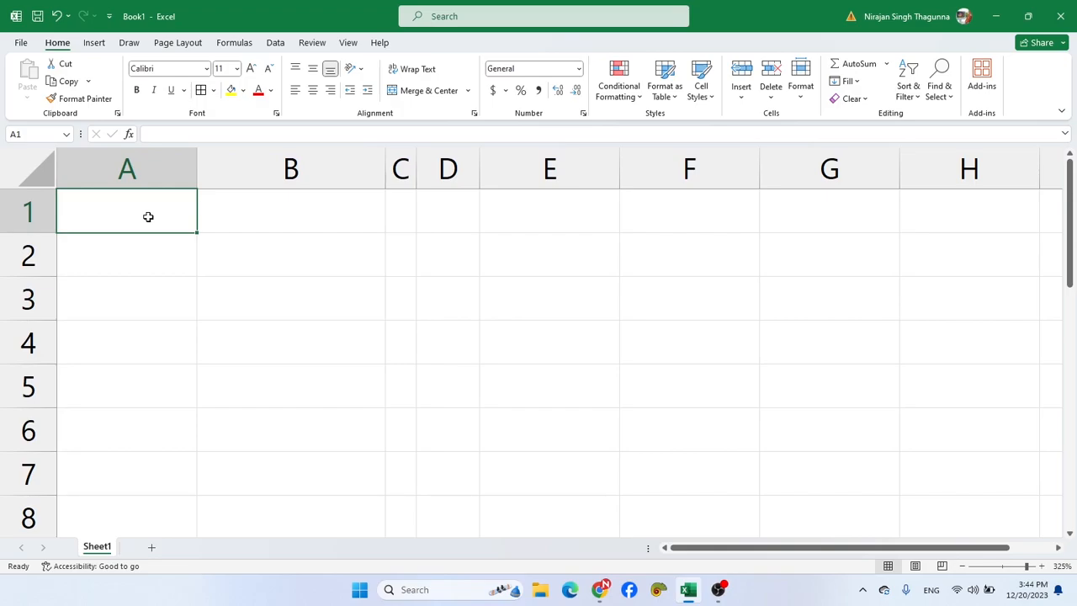
pyautogui.write('20')
pyautogui.press('Return')
pyautogui.write('30')
pyautogui.press('Return')
pyautogui.write('50')
pyautogui.press('Return')
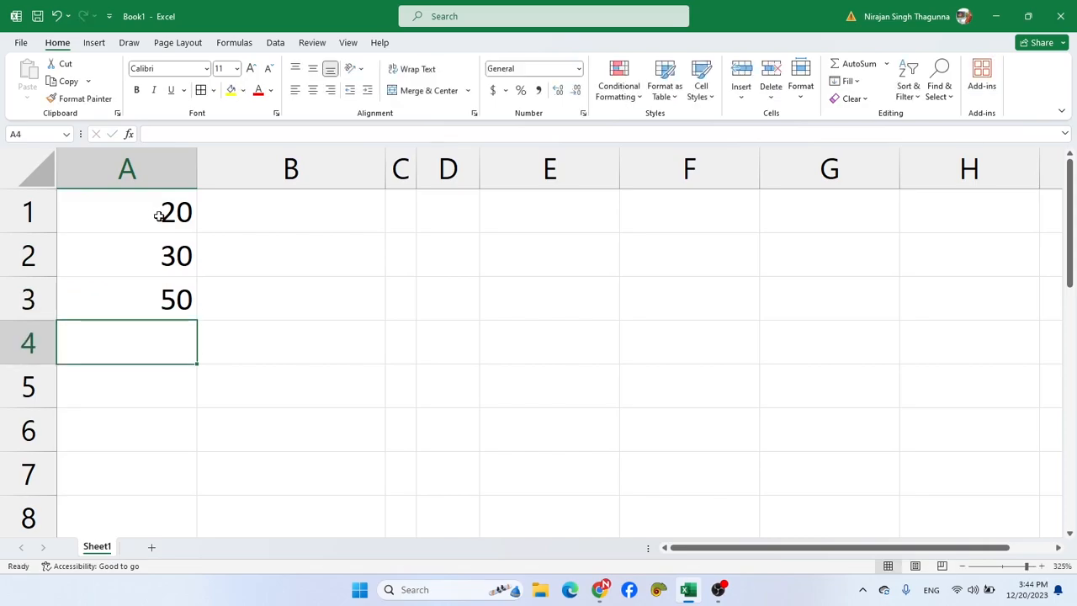
pyautogui.moveTo(149, 211); pyautogui.dragTo(148, 289)
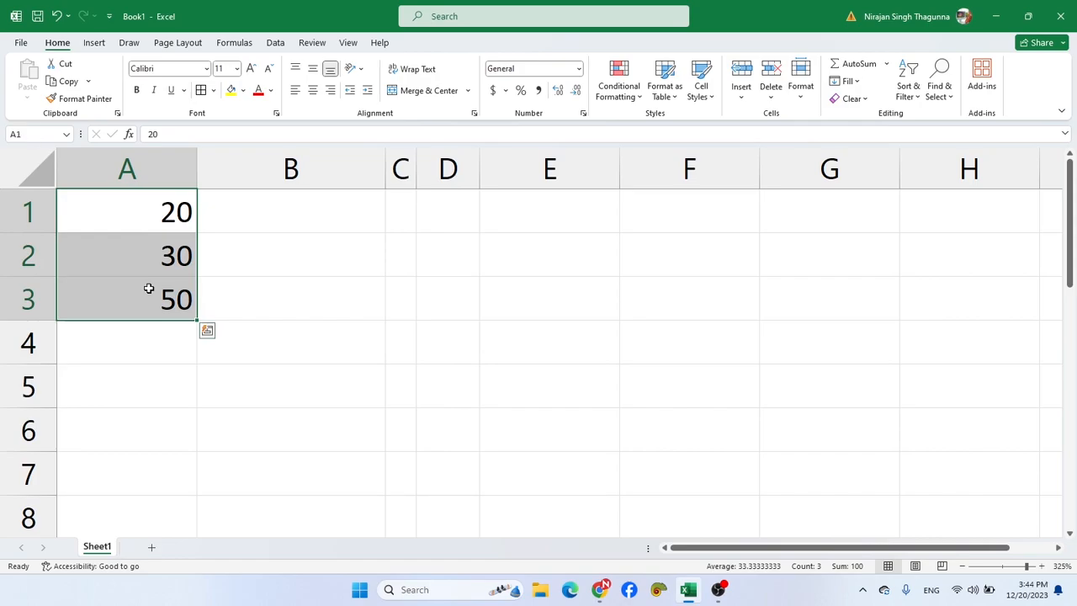
# - Apply the custom number format 0° to cells A1 to A3 so the values carry a degree symbol
pyautogui.hotkey('ctrl', '1')
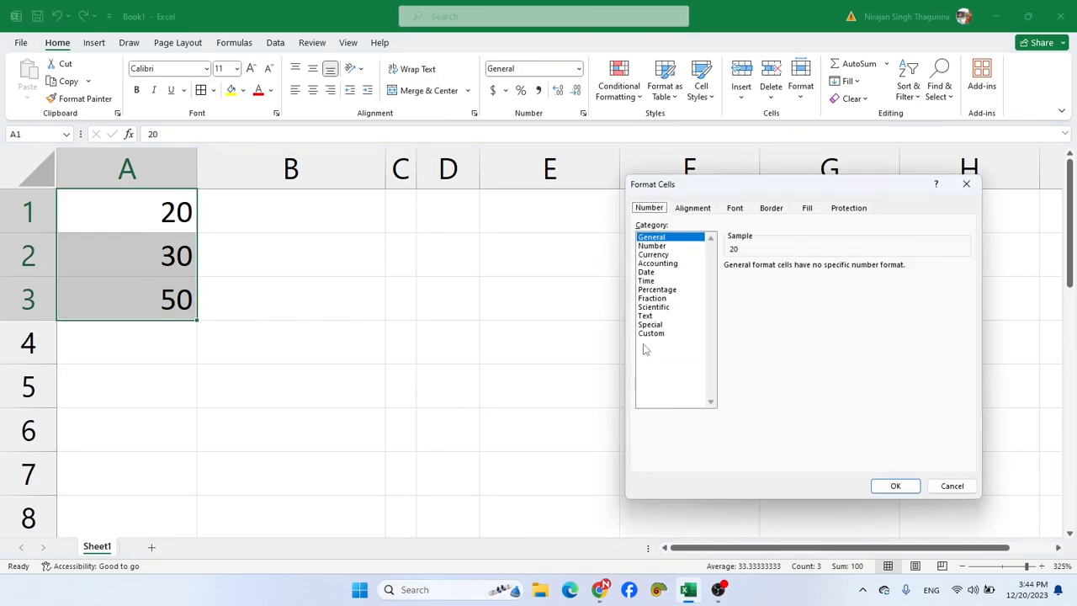
pyautogui.click(650, 334)
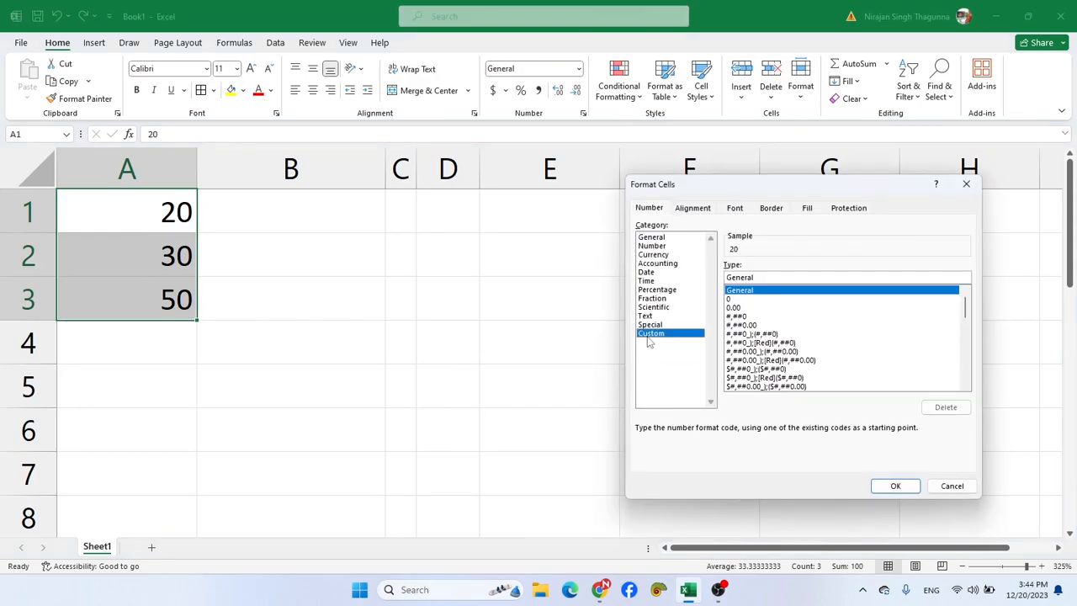
pyautogui.click(731, 299)
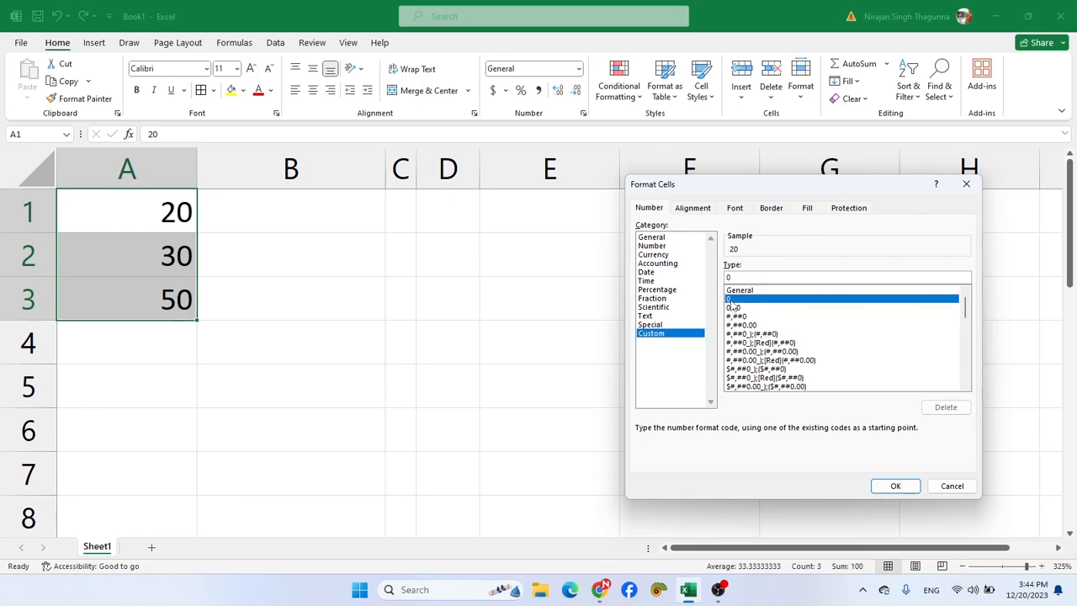
pyautogui.click(735, 277)
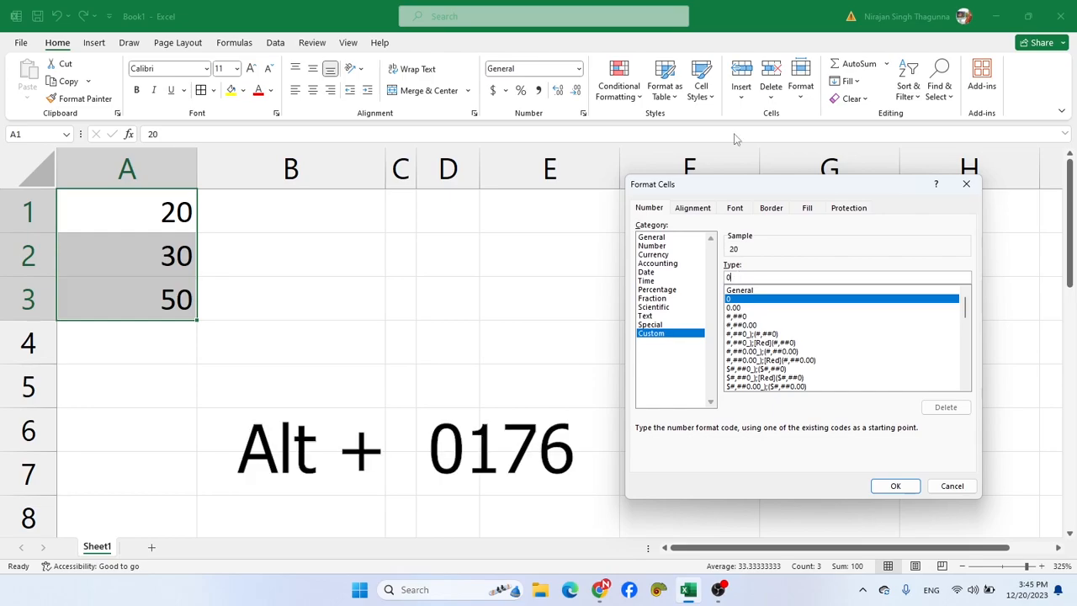
pyautogui.write('°')
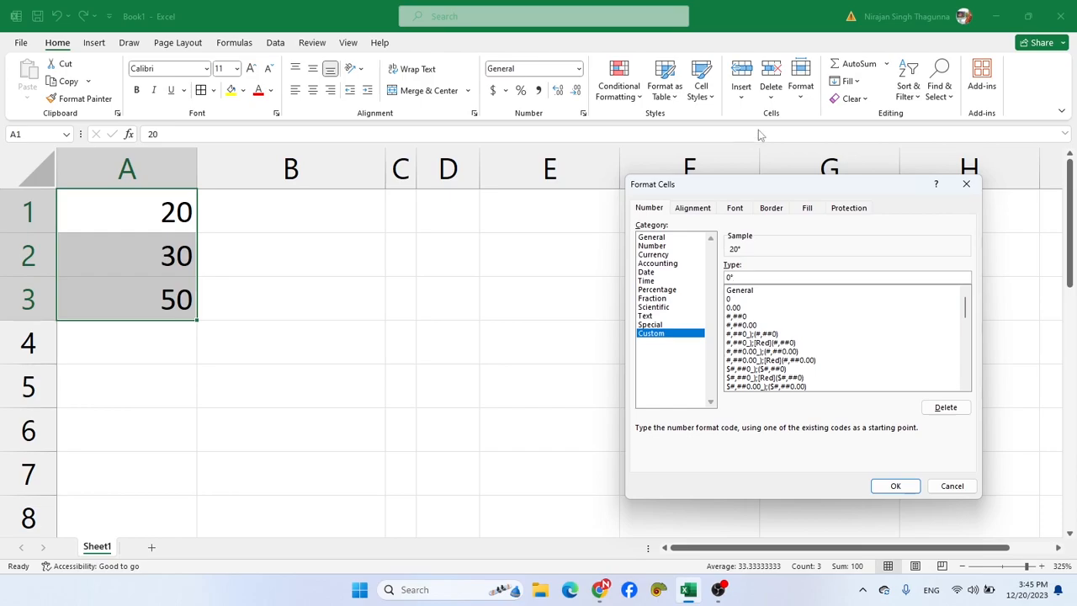
pyautogui.click(897, 488)
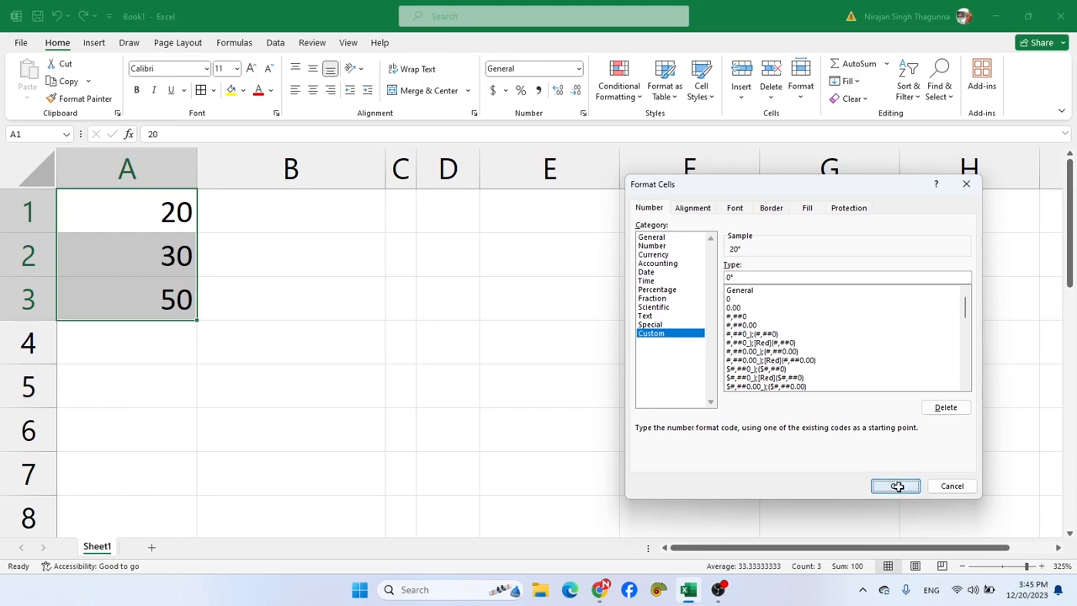